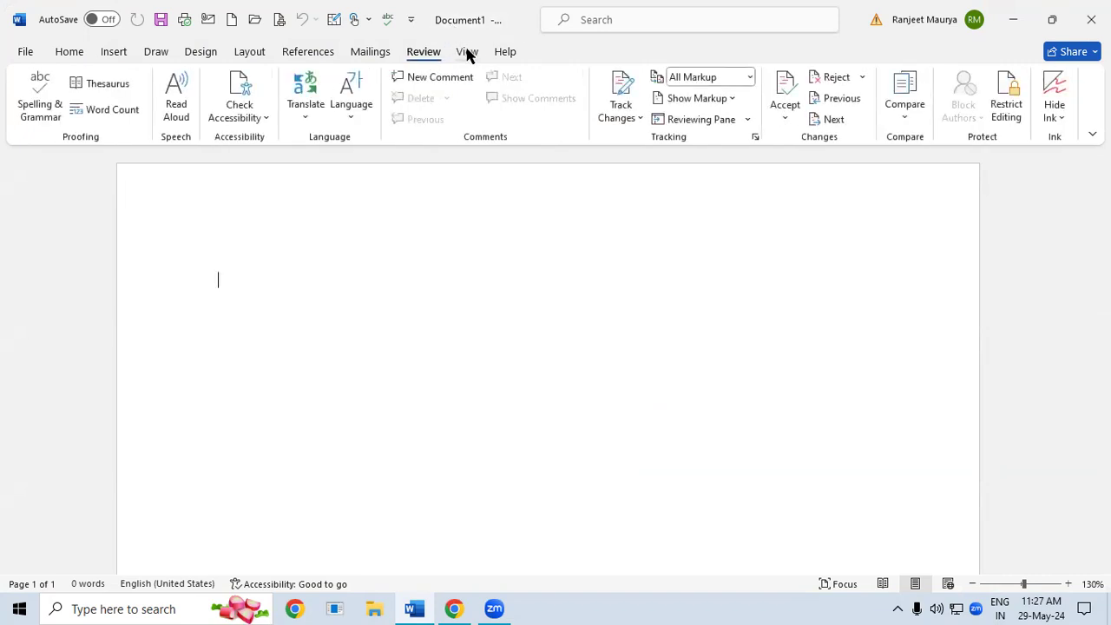
Fill the blank document with sample paragraphs using the formula =rand(125).
{"action": "left_click", "coordinate": [467, 52]}
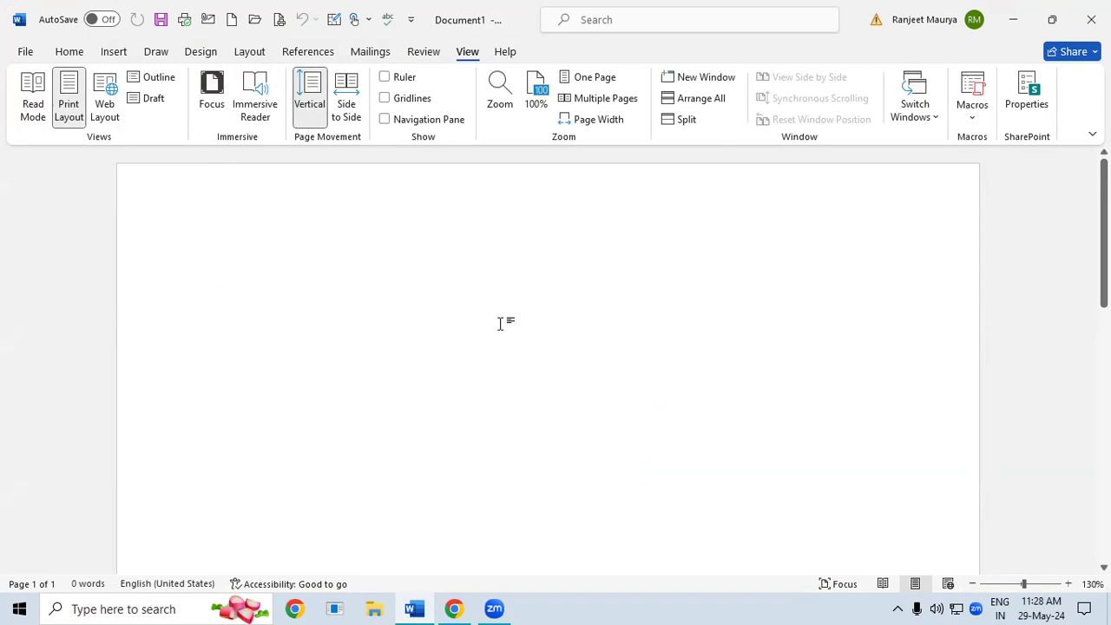
{"action": "type", "text": "="}
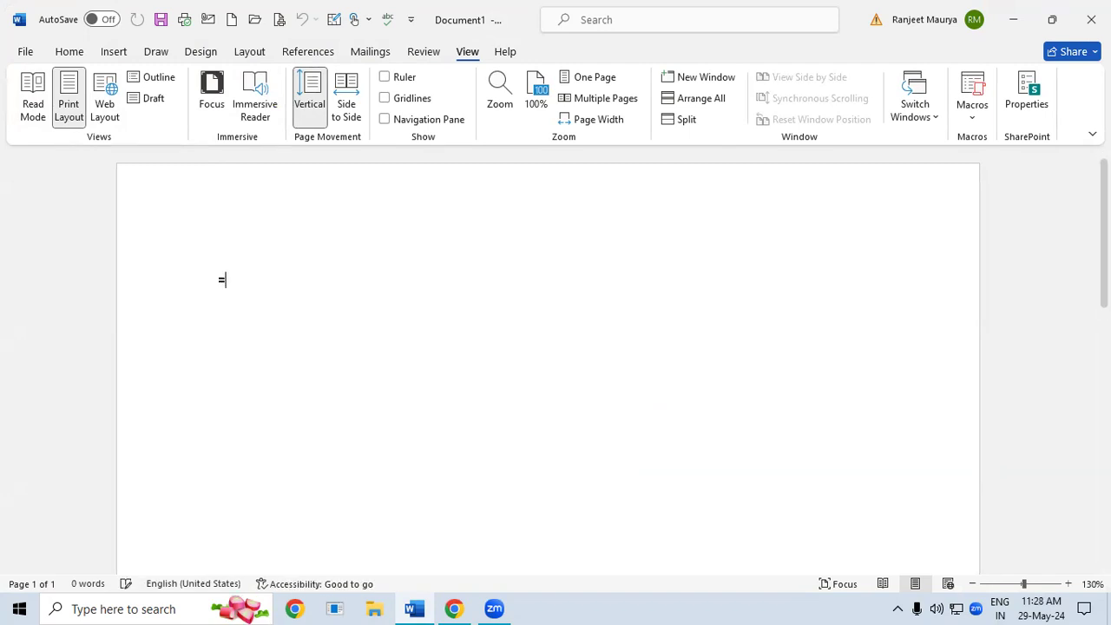
{"action": "type", "text": "rand"}
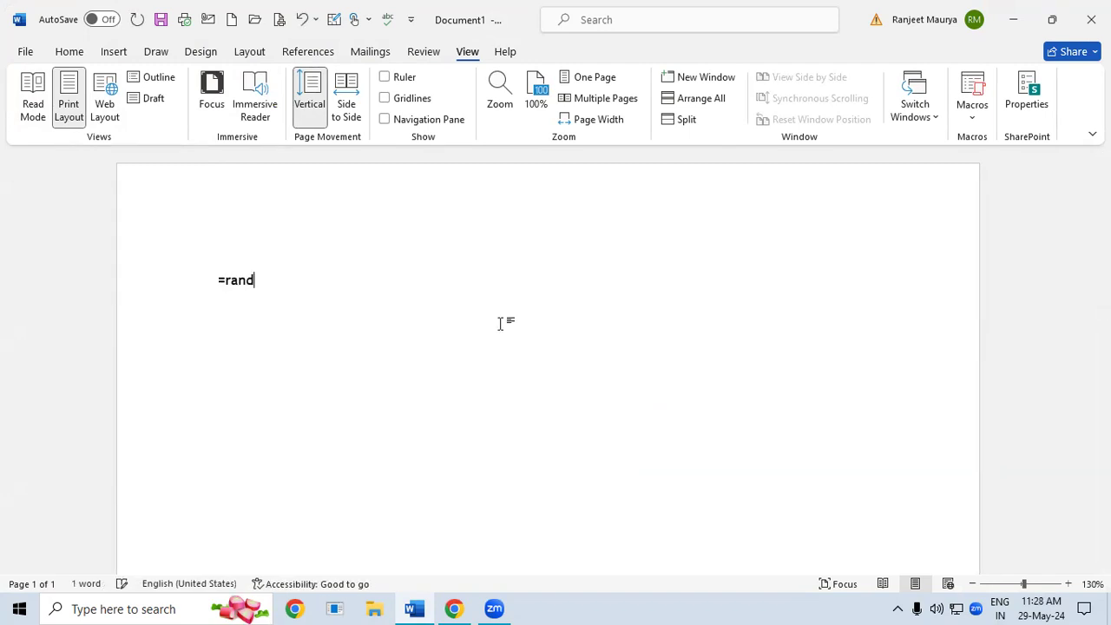
{"action": "type", "text": "(125)"}
{"action": "key", "text": "Return"}
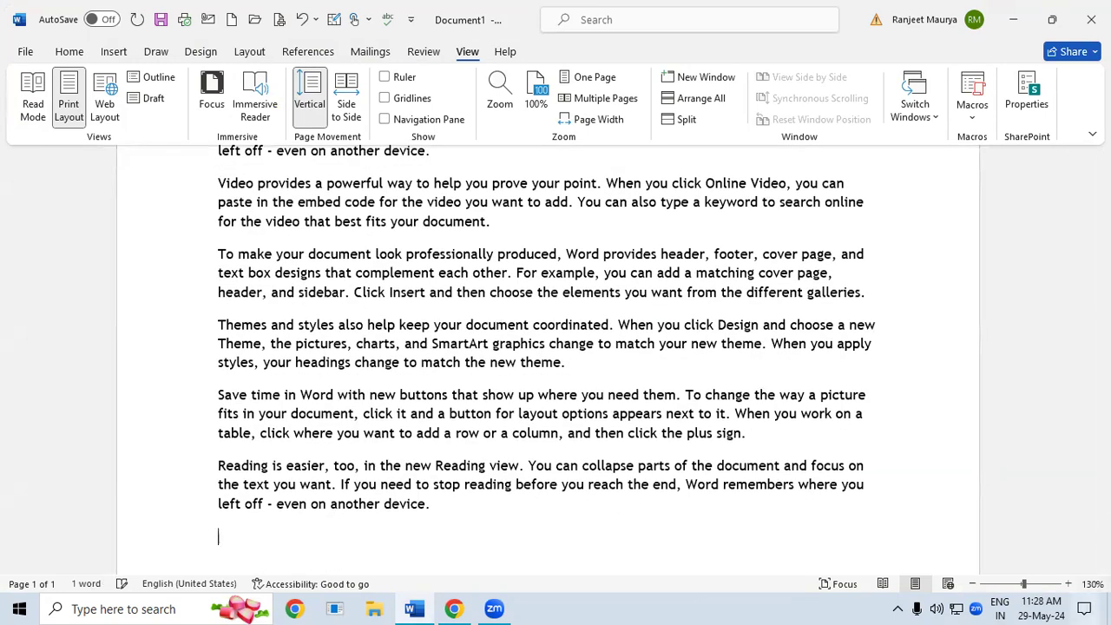
{"action": "left_click_drag", "start_coordinate": [1103, 538], "coordinate": [1103, 165]}
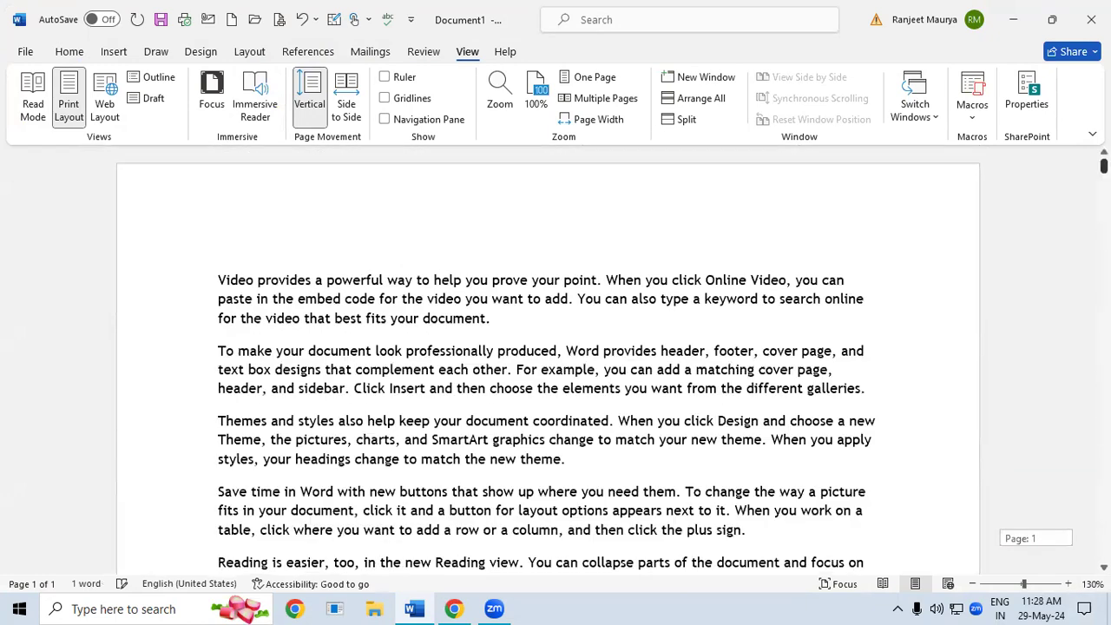
Select all the text, view the document in Read Mode, and return to editing it.
{"action": "triple_click", "coordinate": [191, 388]}
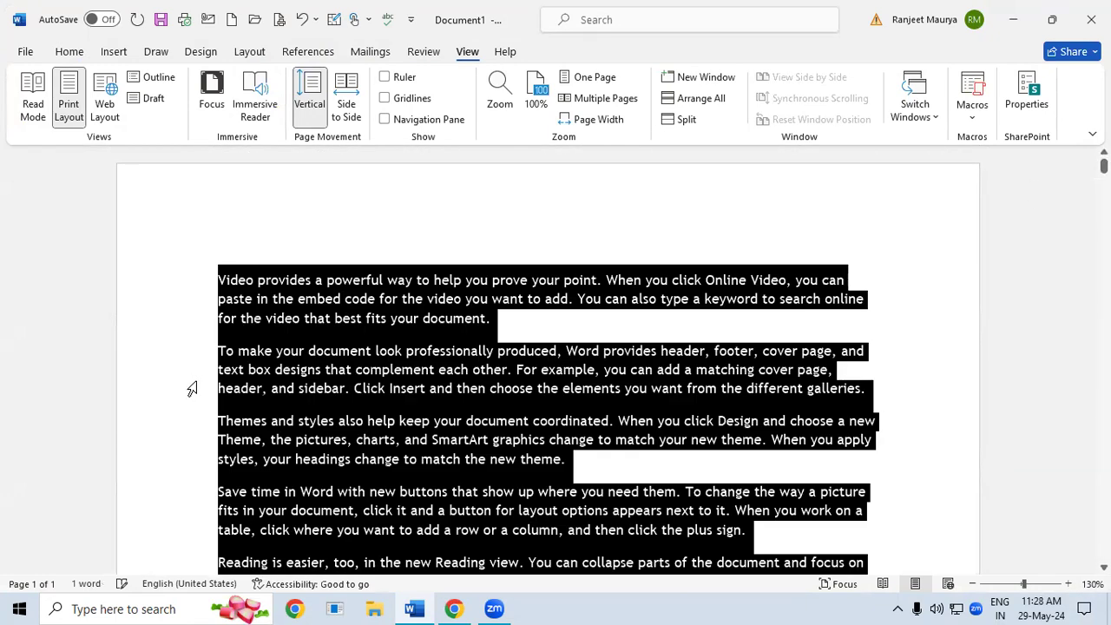
{"action": "left_click", "coordinate": [33, 105]}
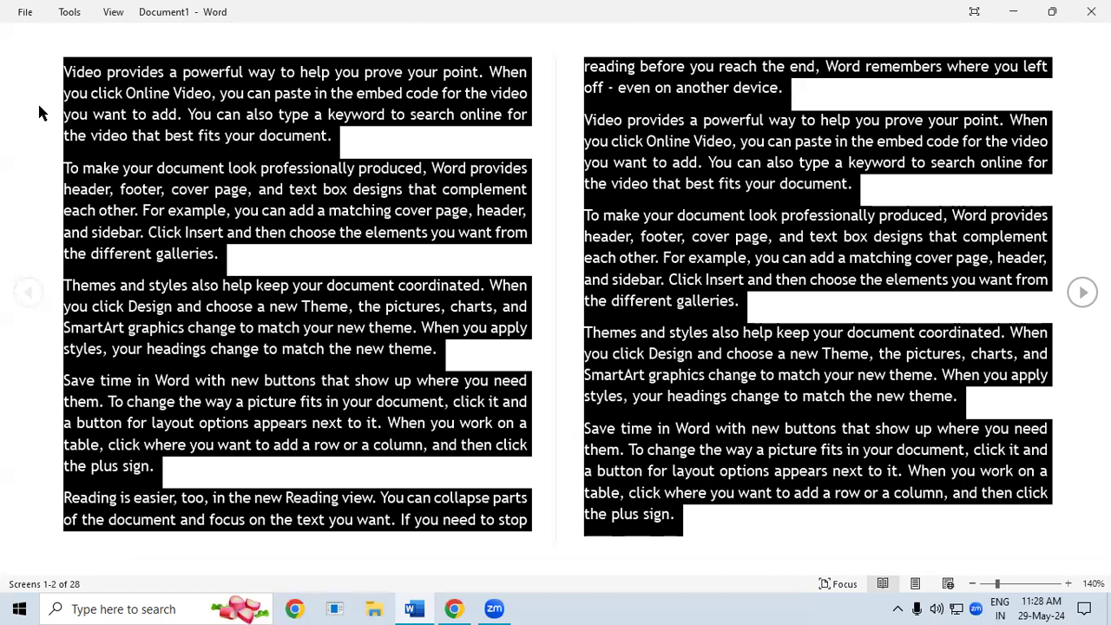
{"action": "left_click", "coordinate": [114, 13]}
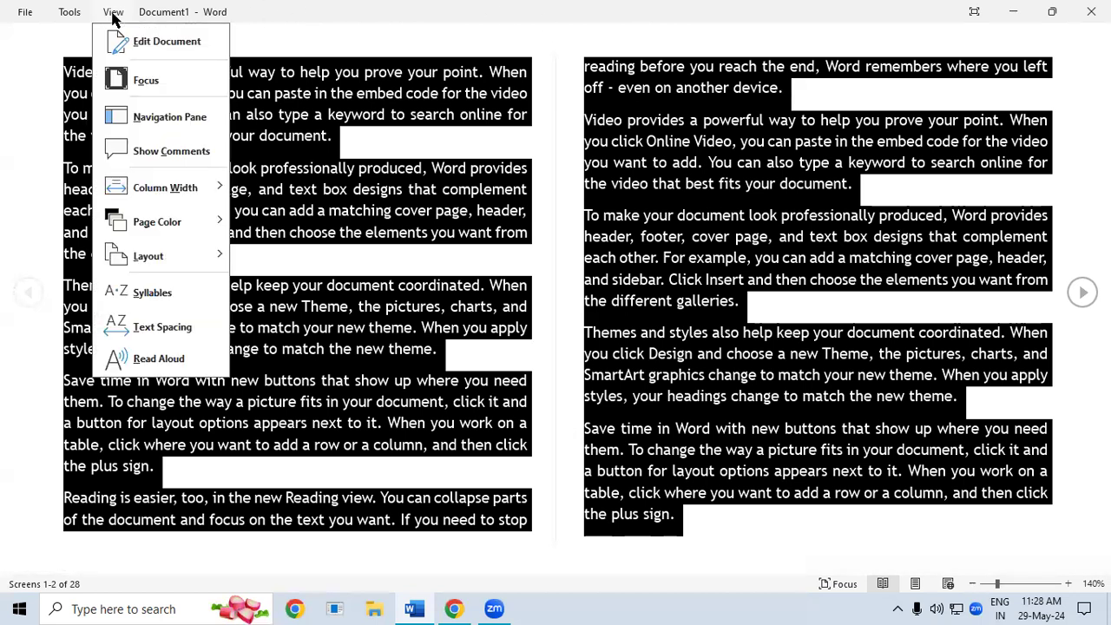
{"action": "left_click", "coordinate": [163, 44]}
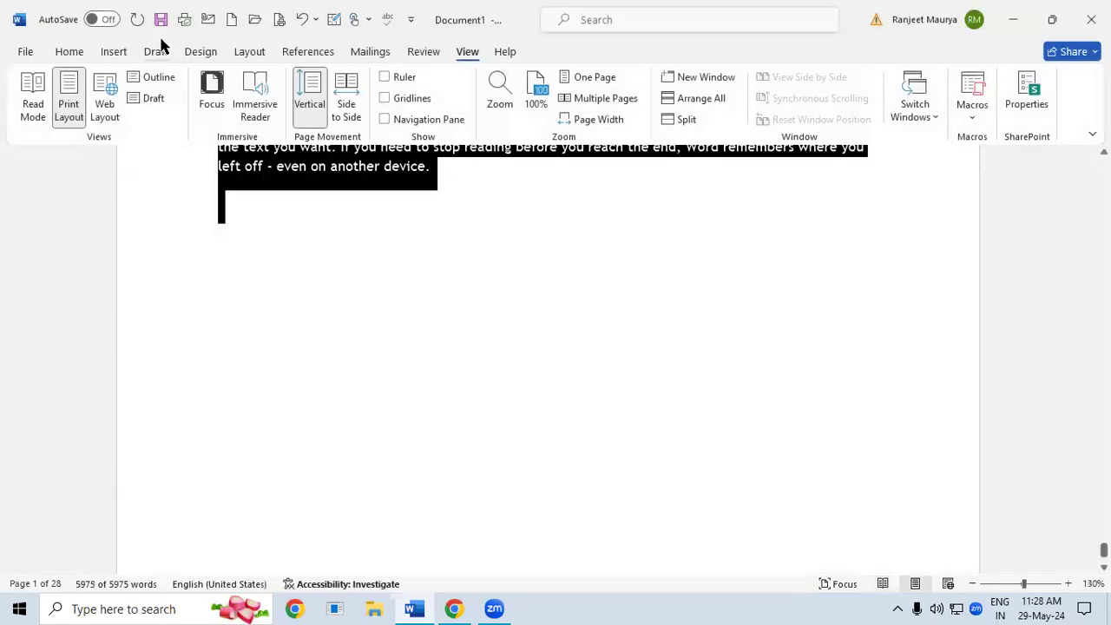
Display the document in Web Layout view and clear the text selection.
{"action": "left_click_drag", "start_coordinate": [1103, 549], "coordinate": [1103, 302]}
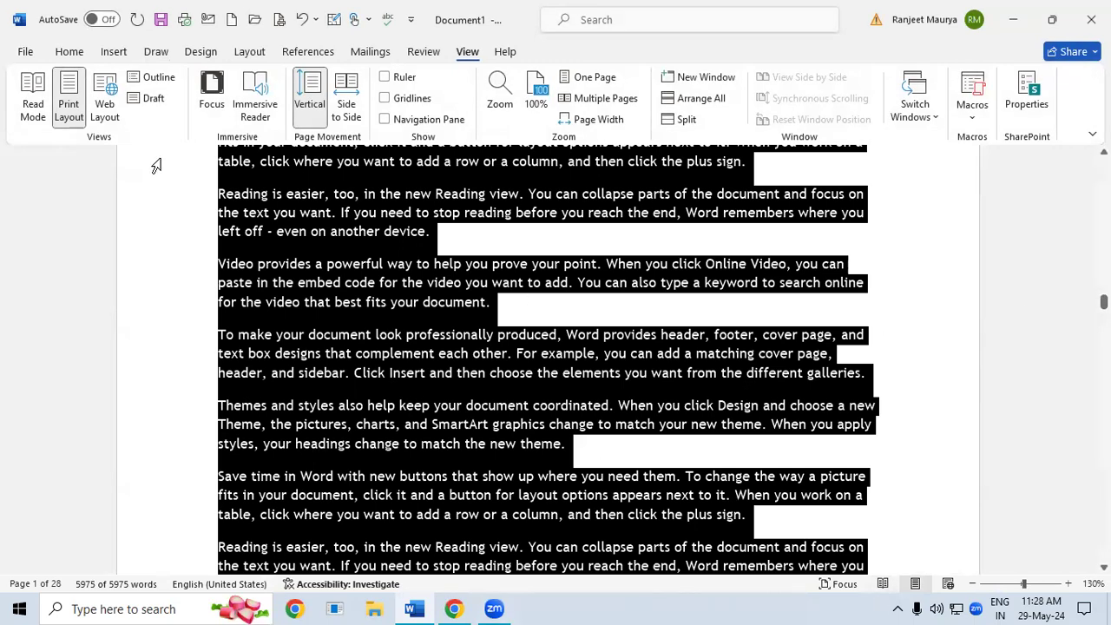
{"action": "left_click", "coordinate": [109, 107]}
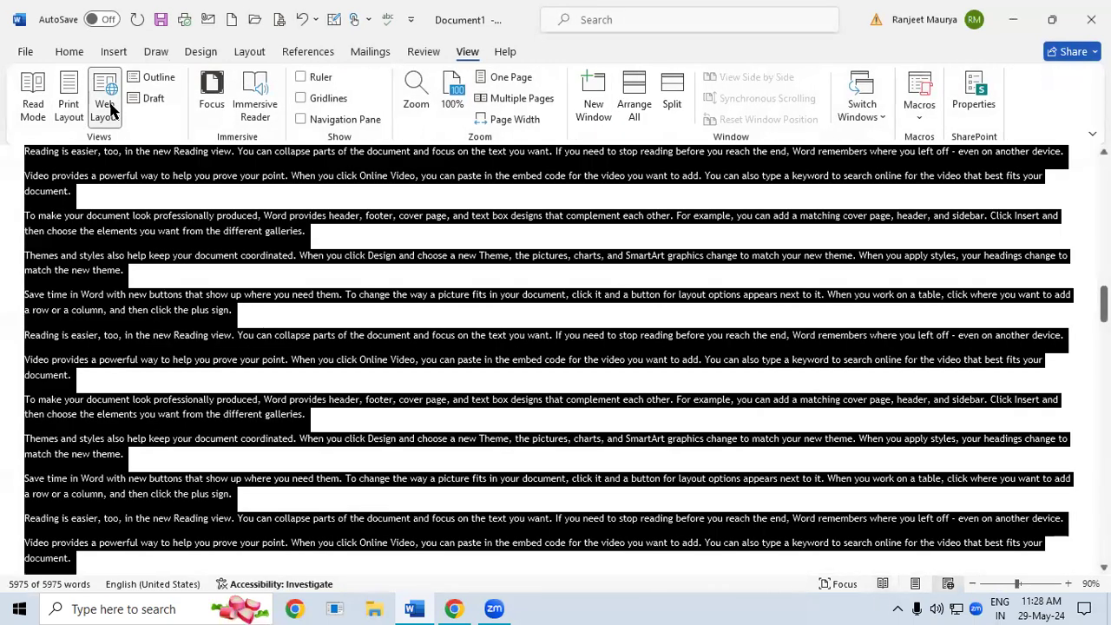
{"action": "left_click", "coordinate": [388, 323]}
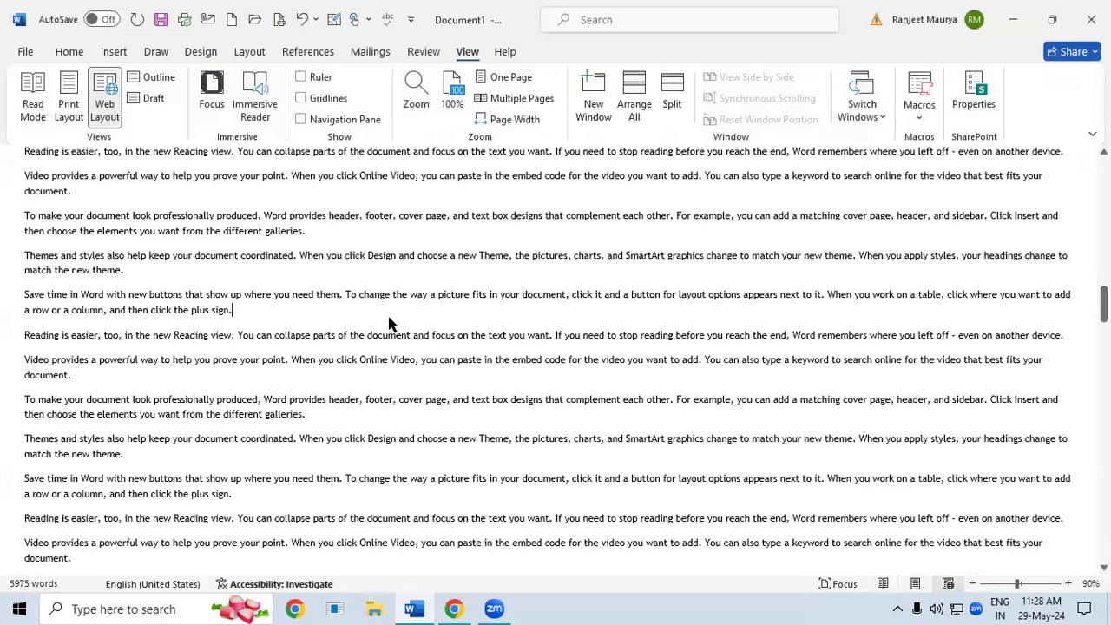
Switch to Chrome, open sarkariresult.com in the new tab and display the page's source code.
{"action": "left_click", "coordinate": [455, 609]}
{"action": "left_click", "coordinate": [427, 17]}
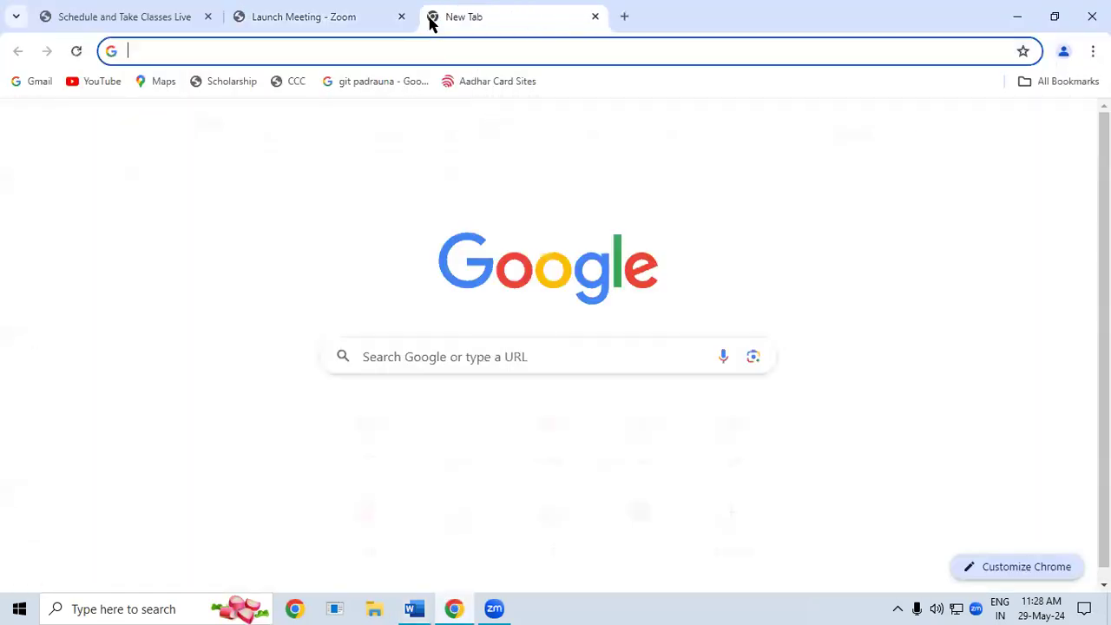
{"action": "type", "text": "s"}
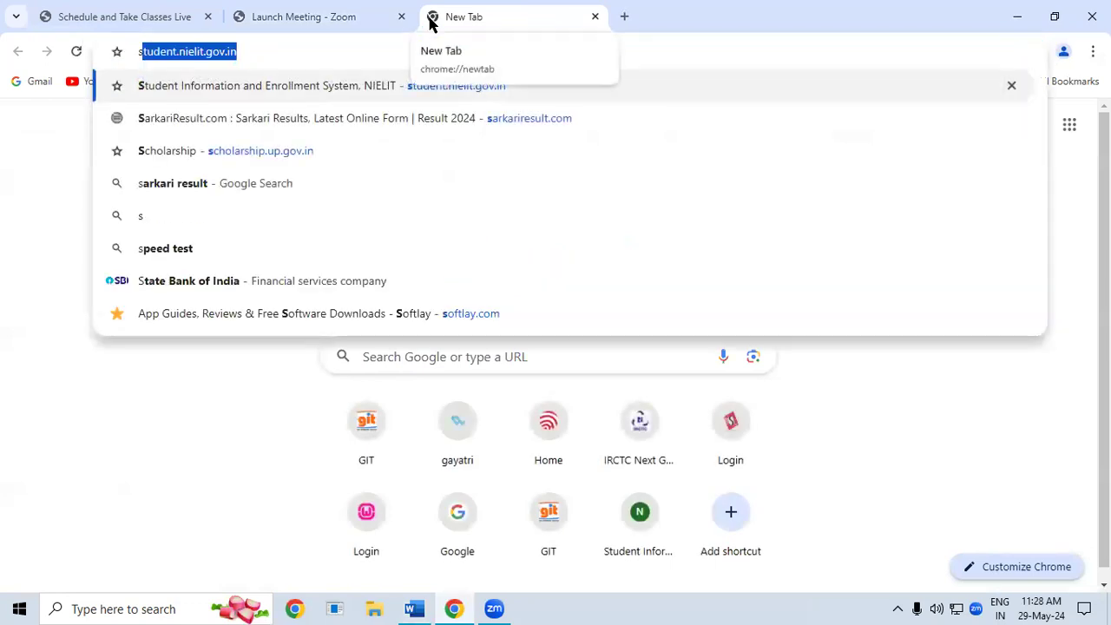
{"action": "type", "text": "ar"}
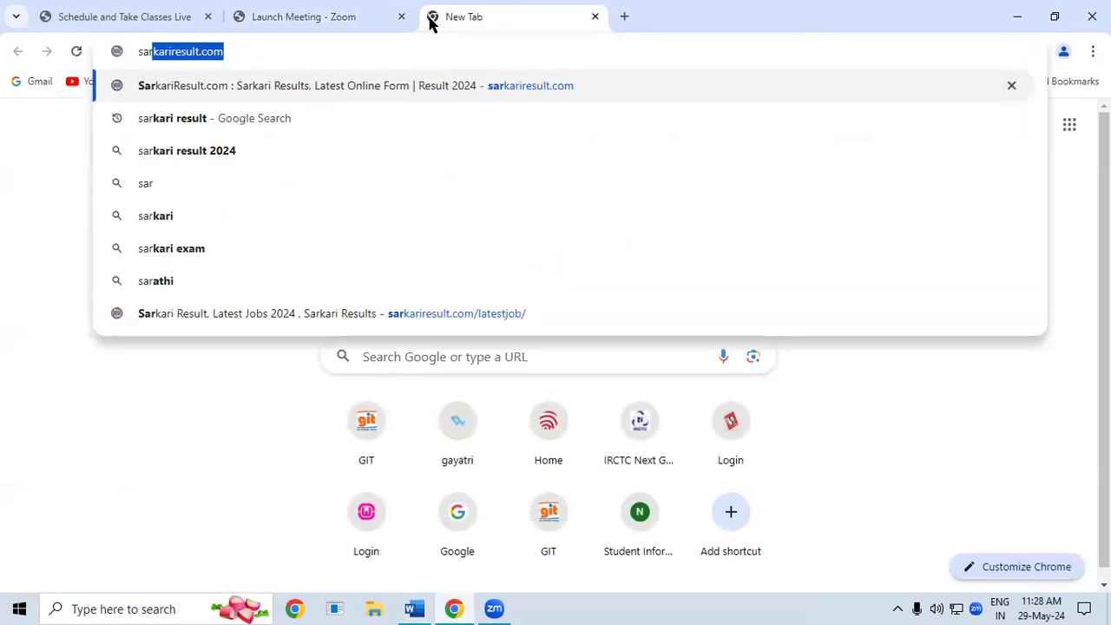
{"action": "key", "text": "Return"}
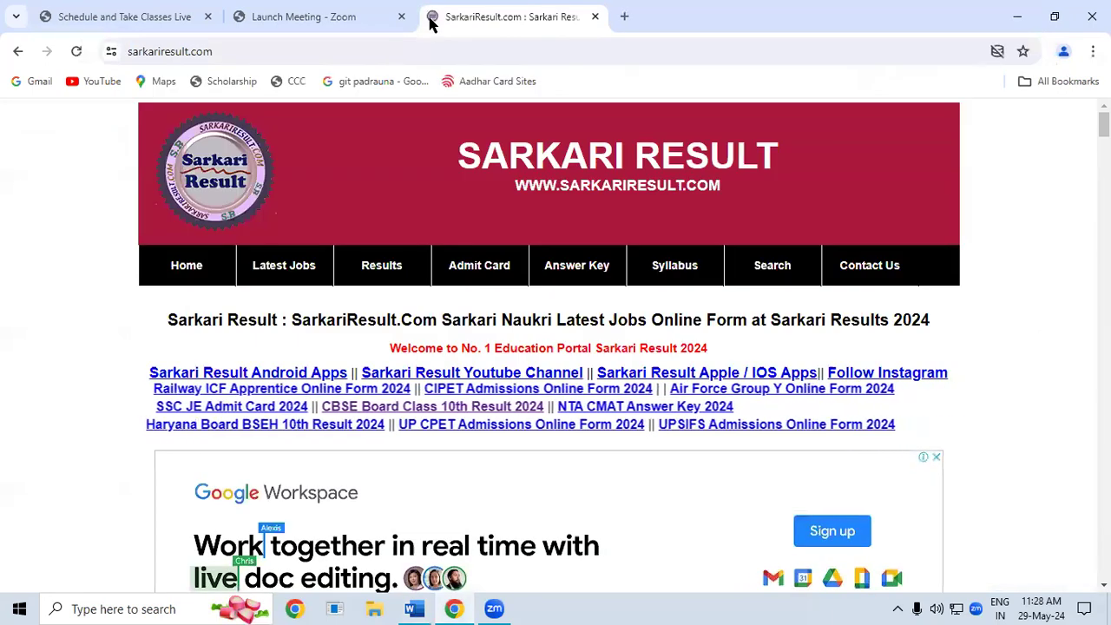
{"action": "key", "text": "ctrl+u"}
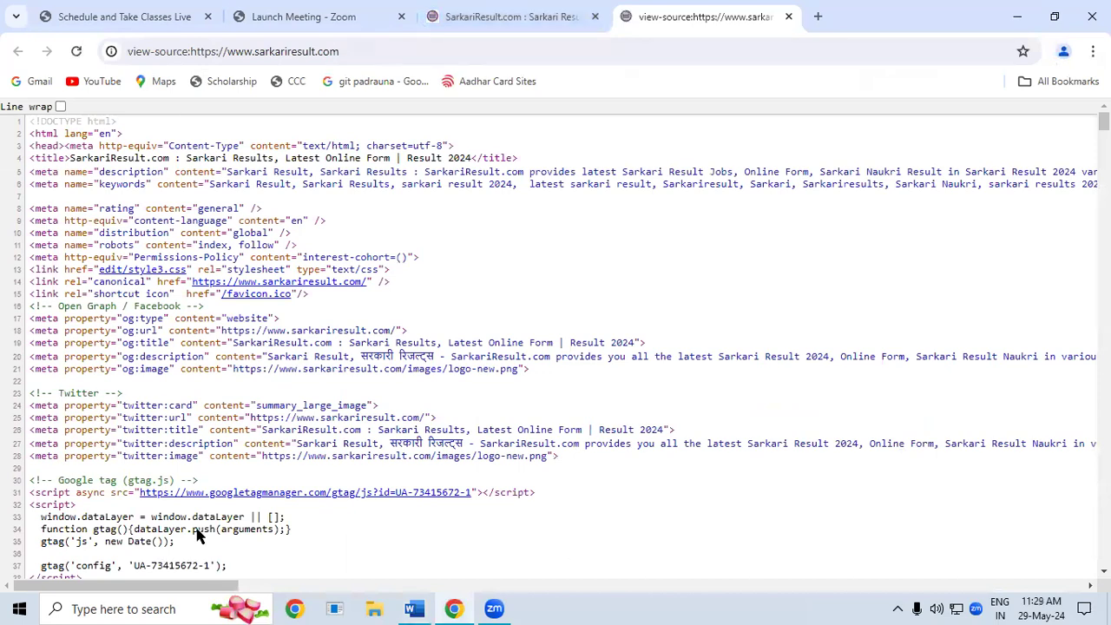
{"action": "left_click_drag", "start_coordinate": [152, 586], "coordinate": [281, 260]}
Switch back to Word and return the document to Print Layout view.
{"action": "left_click", "coordinate": [415, 609]}
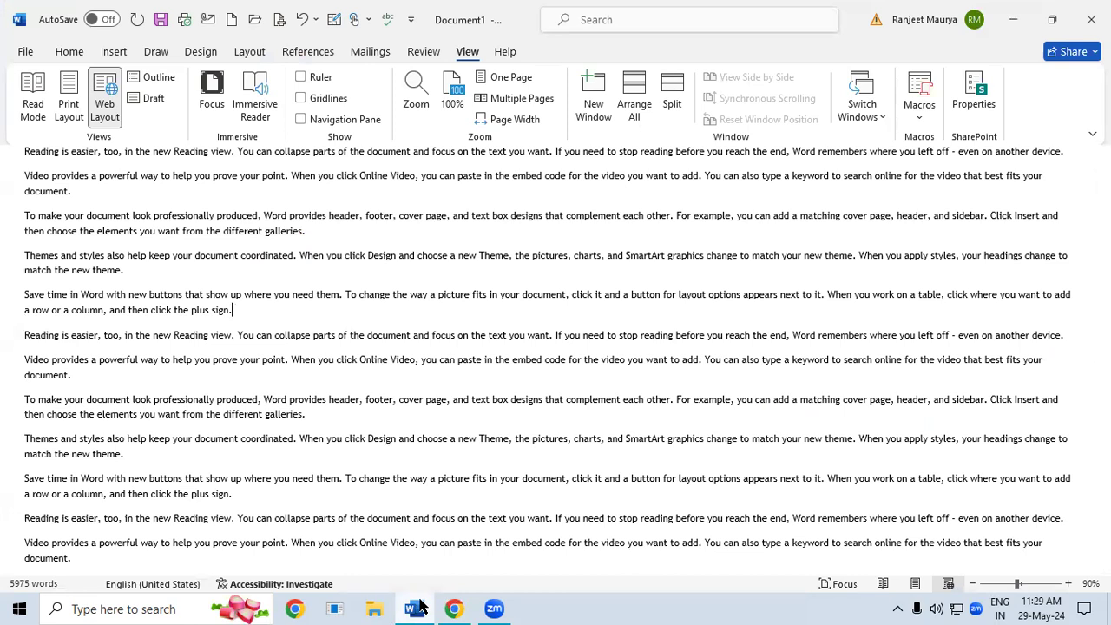
{"action": "left_click", "coordinate": [74, 116]}
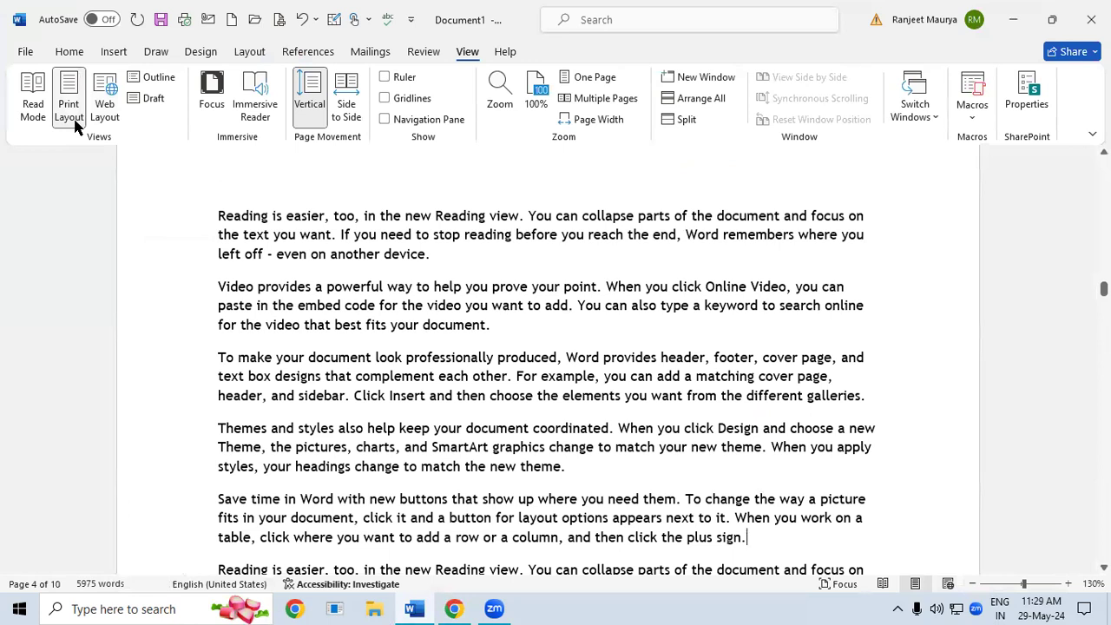
Show the document in Outline view and in Draft view, and go back to Print Layout.
{"action": "left_click", "coordinate": [159, 78]}
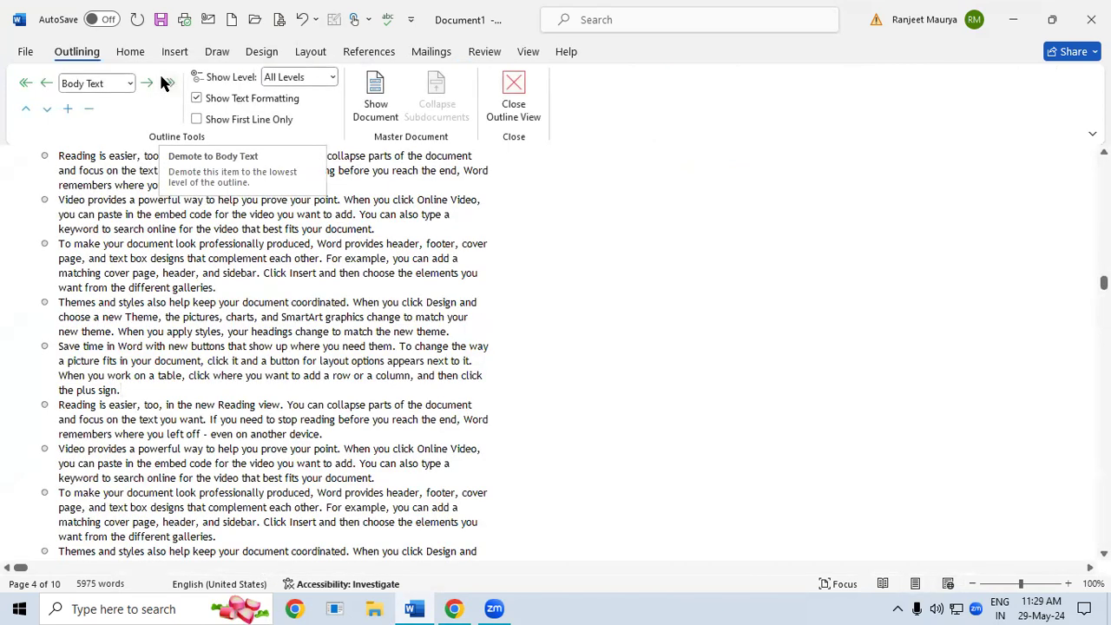
{"action": "left_click", "coordinate": [513, 80]}
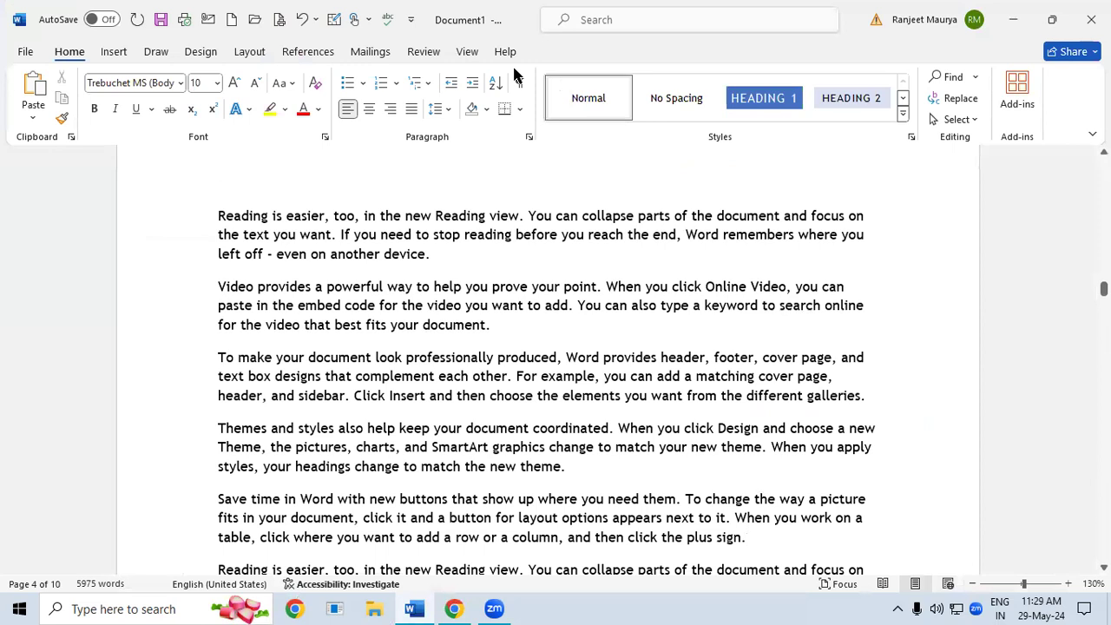
{"action": "left_click", "coordinate": [467, 52]}
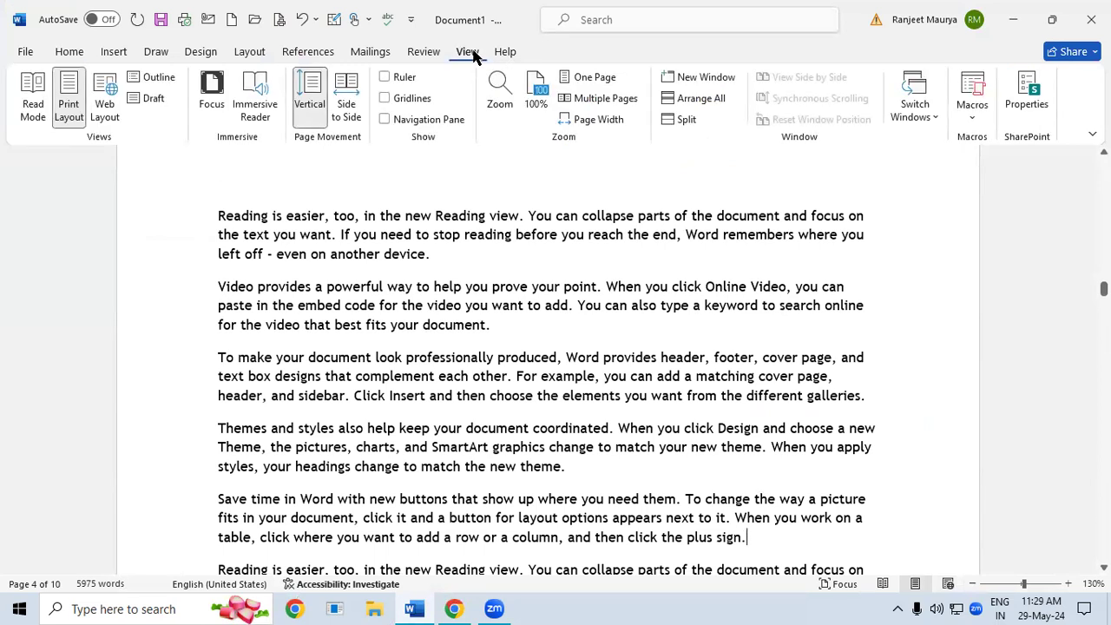
{"action": "left_click", "coordinate": [152, 102]}
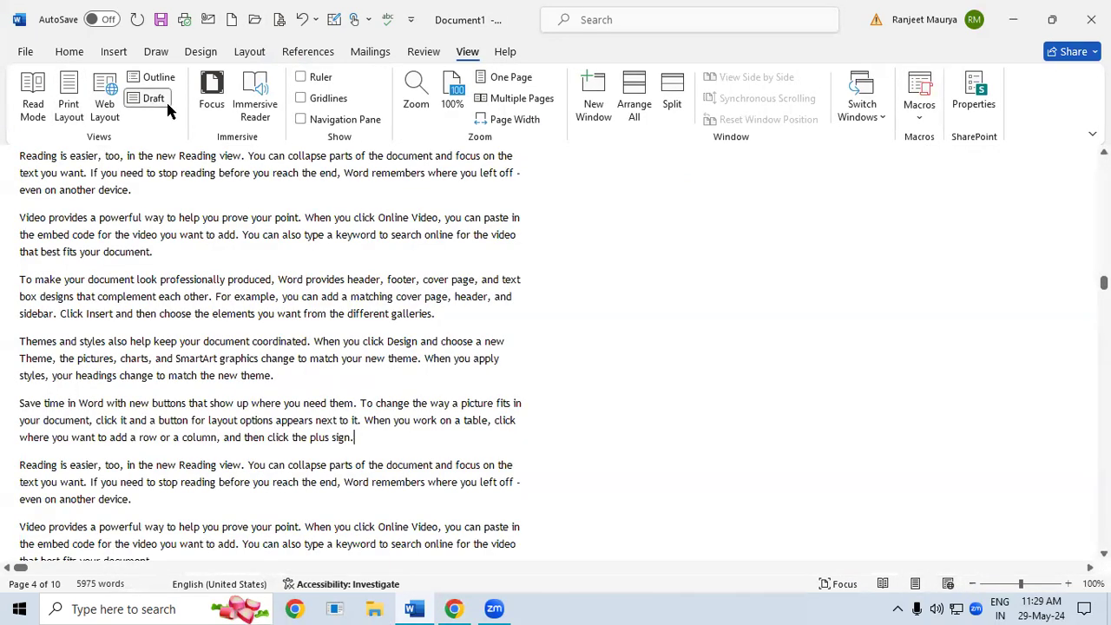
{"action": "left_click", "coordinate": [59, 111]}
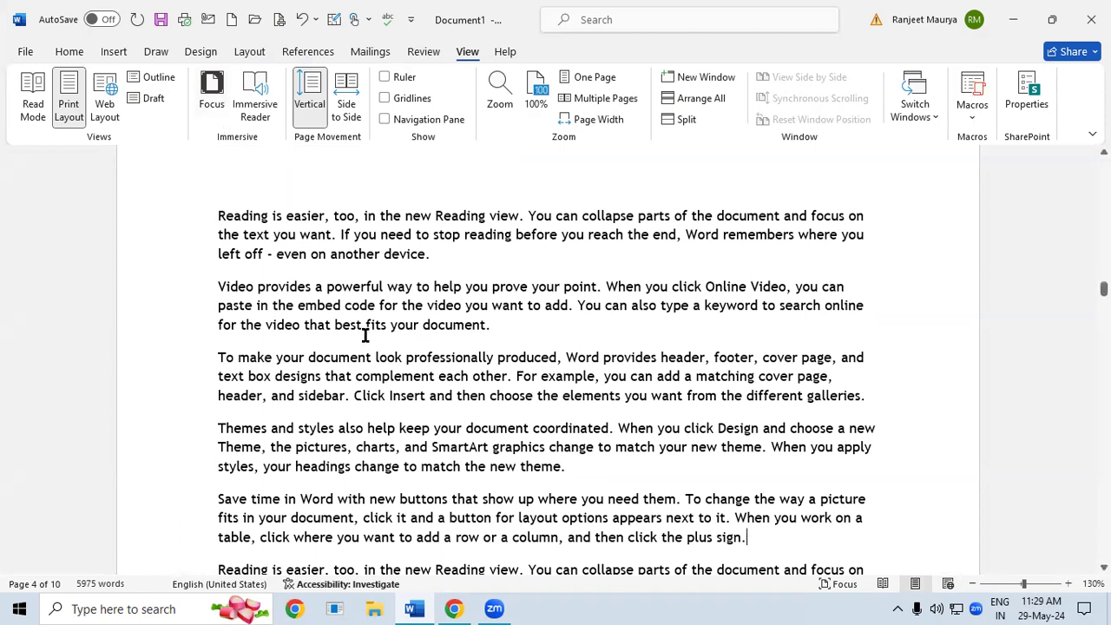
View the document in Focus mode and exit it.
{"action": "left_click", "coordinate": [212, 93]}
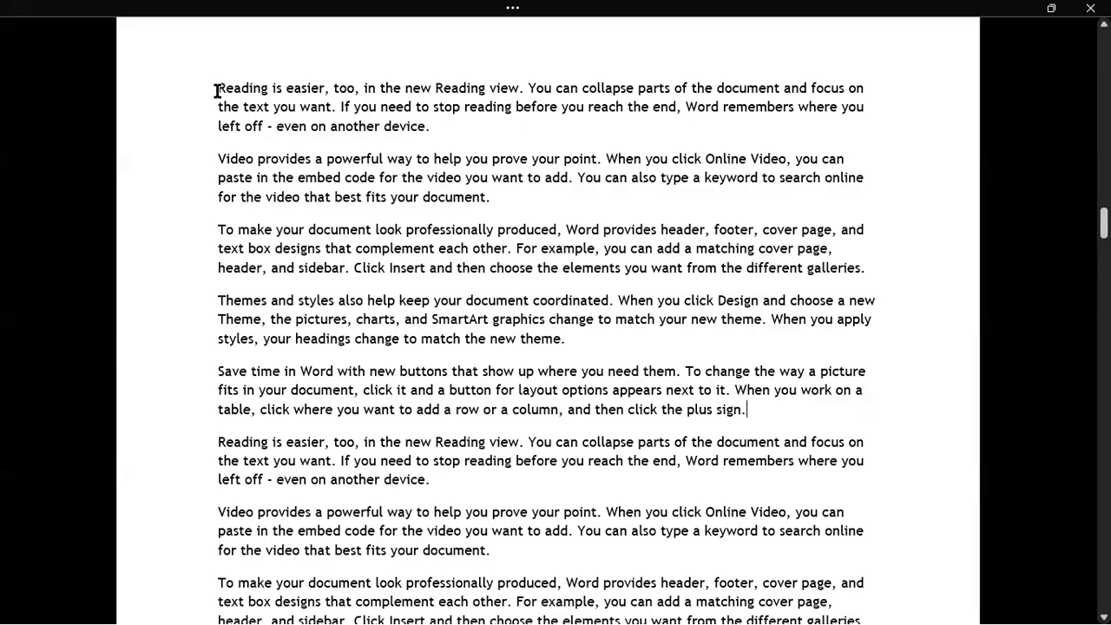
{"action": "key", "text": "Escape"}
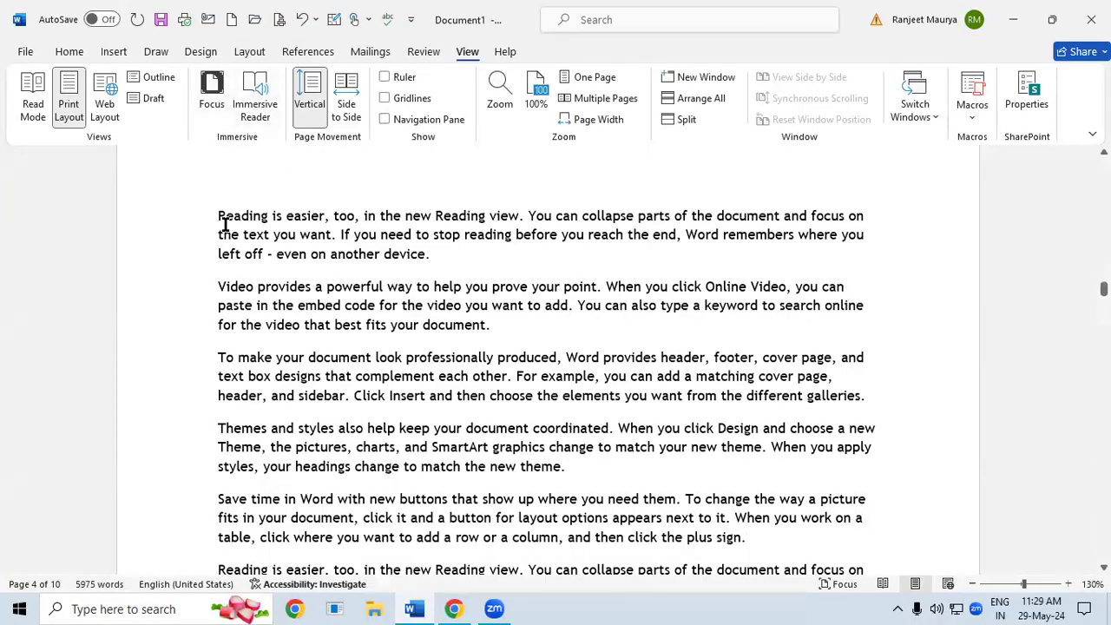
Select the first two paragraphs of page 4, view them in Immersive Reader, clear the selection and close the reader.
{"action": "left_click_drag", "start_coordinate": [214, 219], "coordinate": [732, 334]}
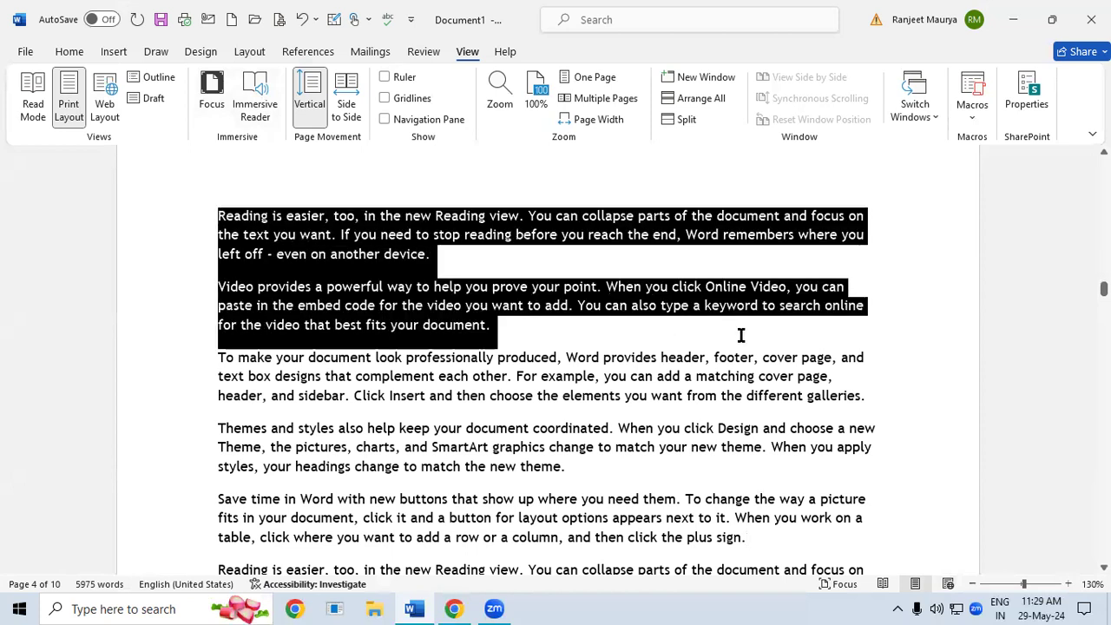
{"action": "left_click", "coordinate": [255, 100]}
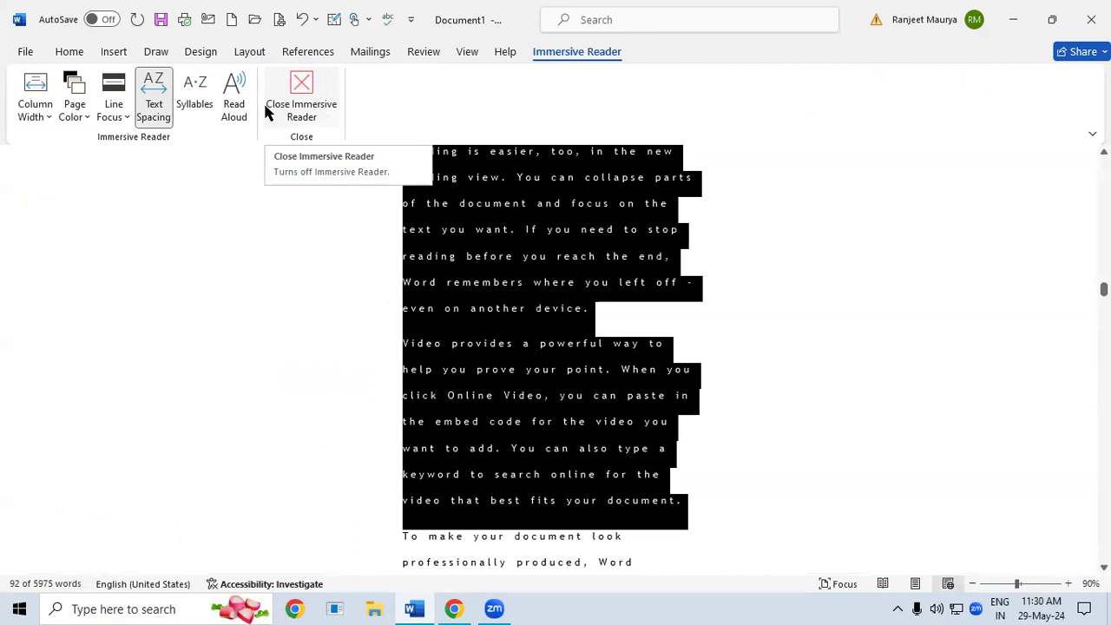
{"action": "left_click", "coordinate": [784, 366]}
{"action": "scroll", "coordinate": [784, 370], "scroll_direction": "down", "scroll_amount": 1}
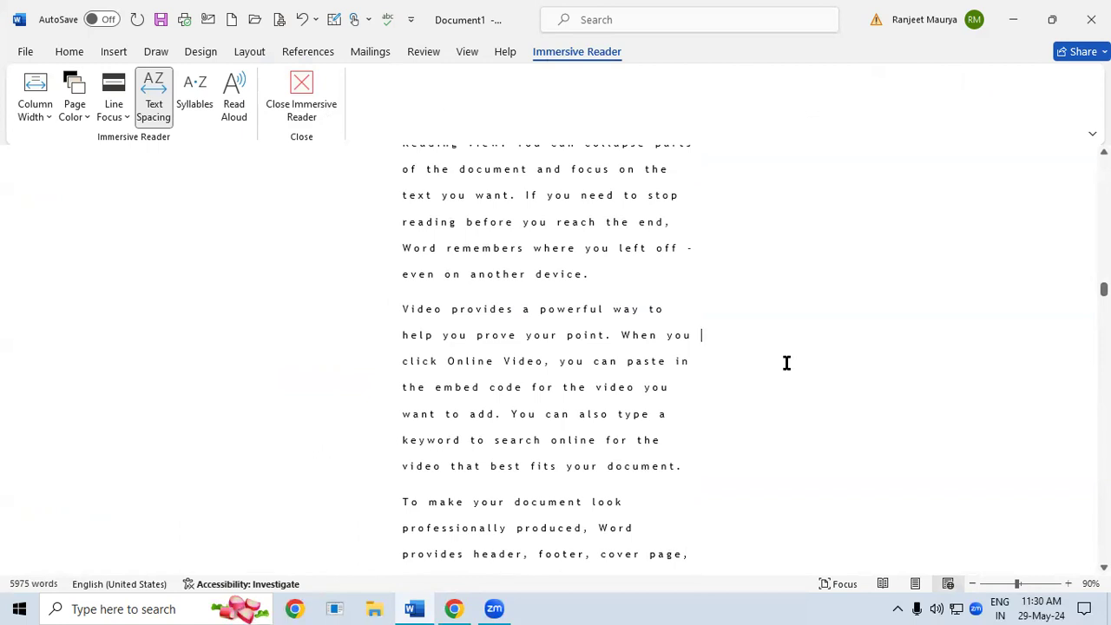
{"action": "left_click", "coordinate": [311, 111]}
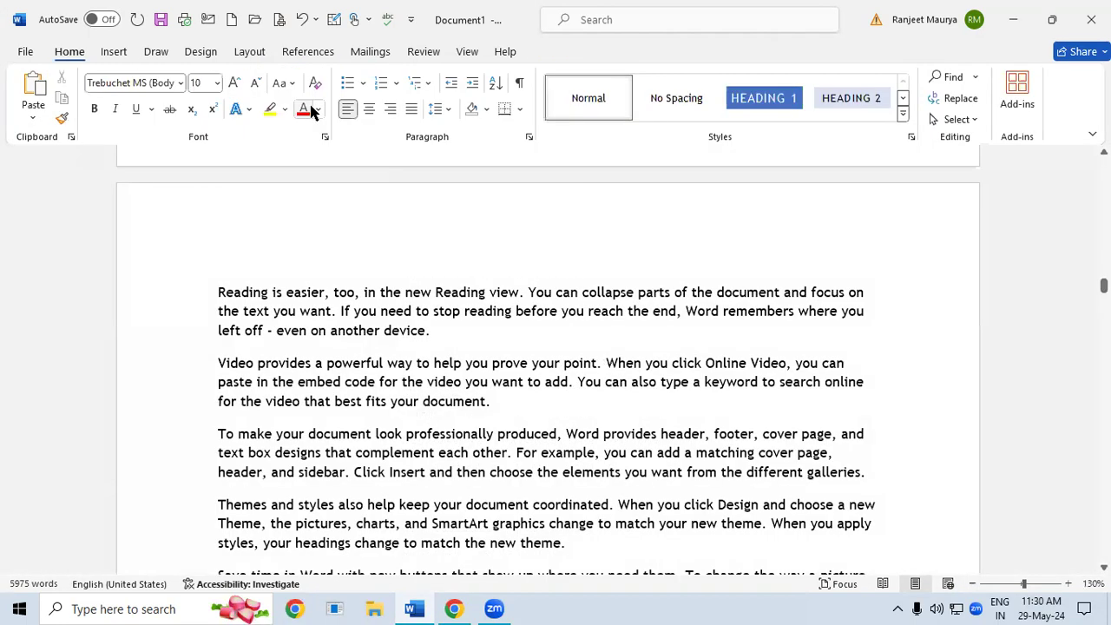
Compare the Side to Side and Vertical page movement modes, leaving the document on Vertical.
{"action": "left_click", "coordinate": [477, 52]}
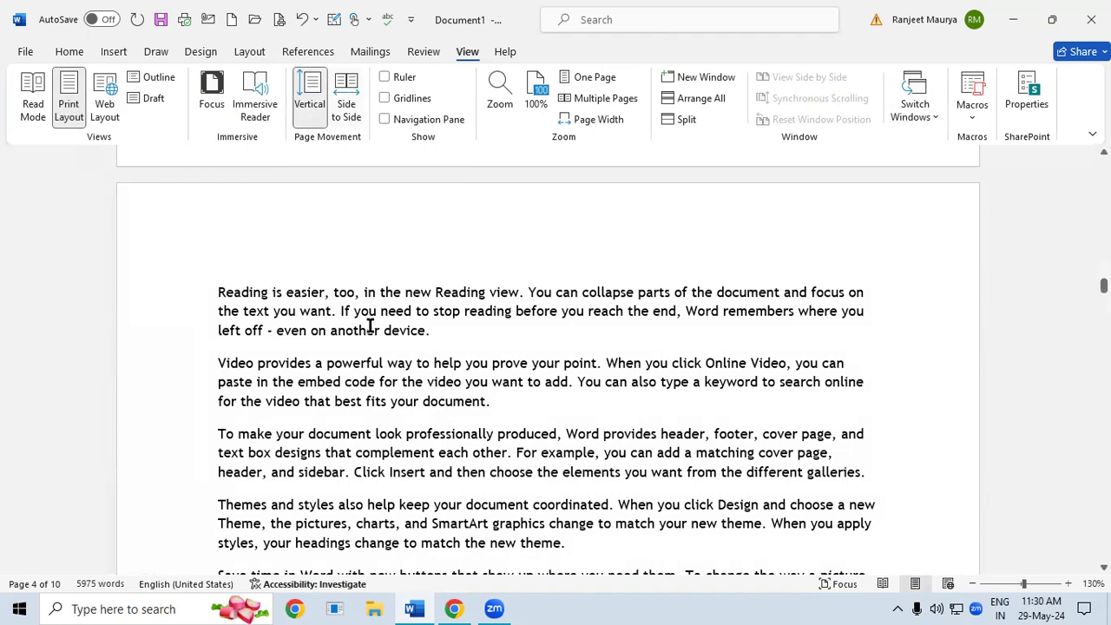
{"action": "left_click", "coordinate": [346, 104]}
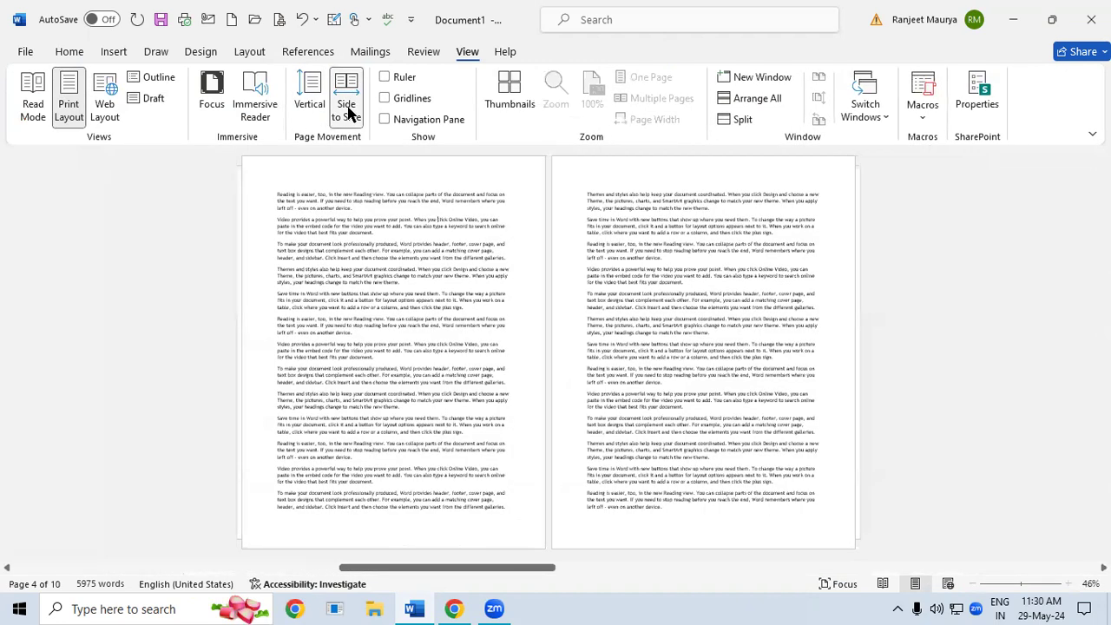
{"action": "left_click", "coordinate": [309, 105]}
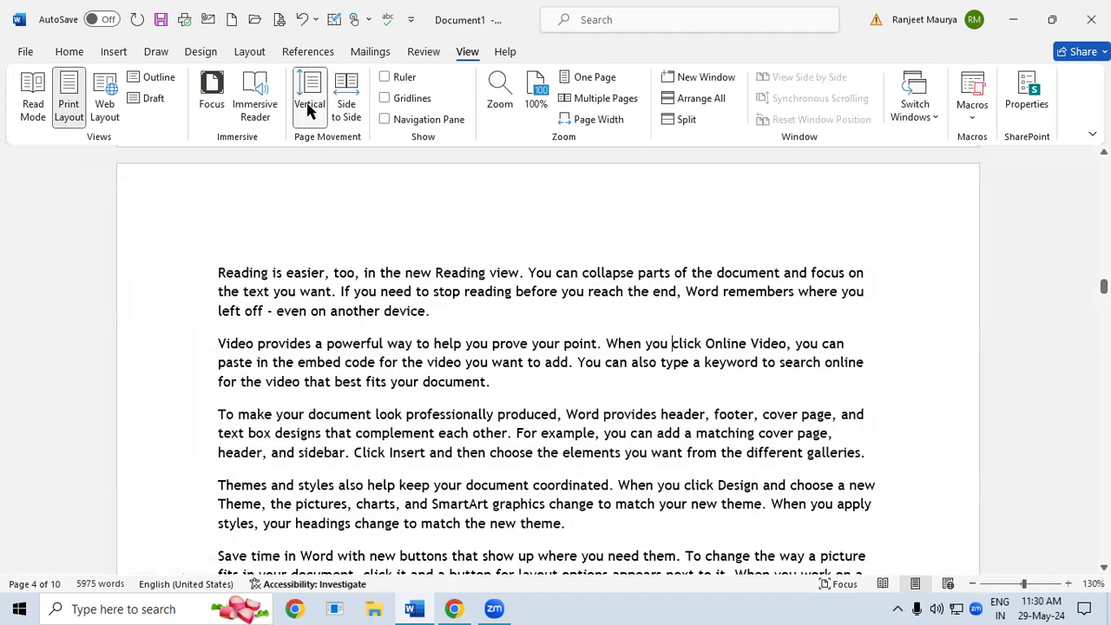
{"action": "left_click", "coordinate": [350, 113]}
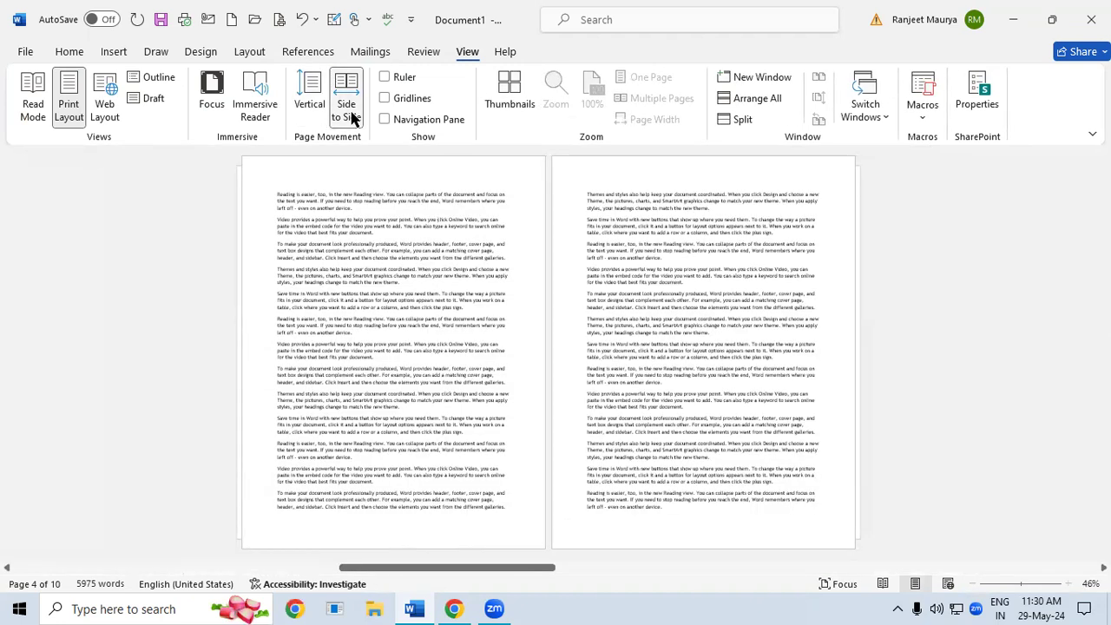
{"action": "left_click", "coordinate": [296, 106]}
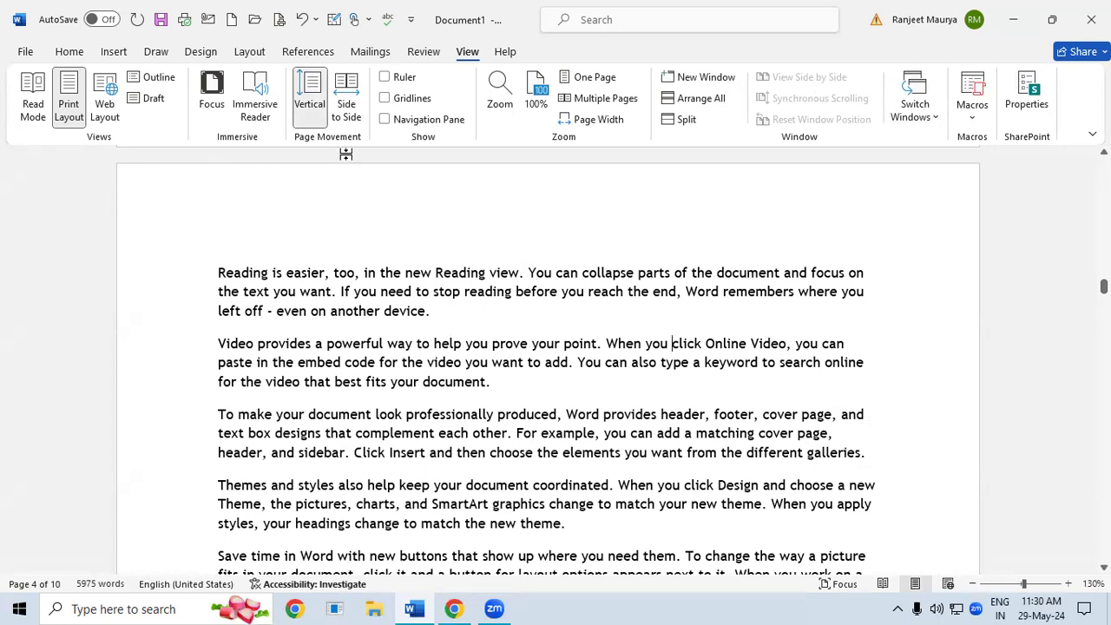
Show and hide the ruler, and turn on the gridlines to view them across the pages.
{"action": "left_click", "coordinate": [385, 78]}
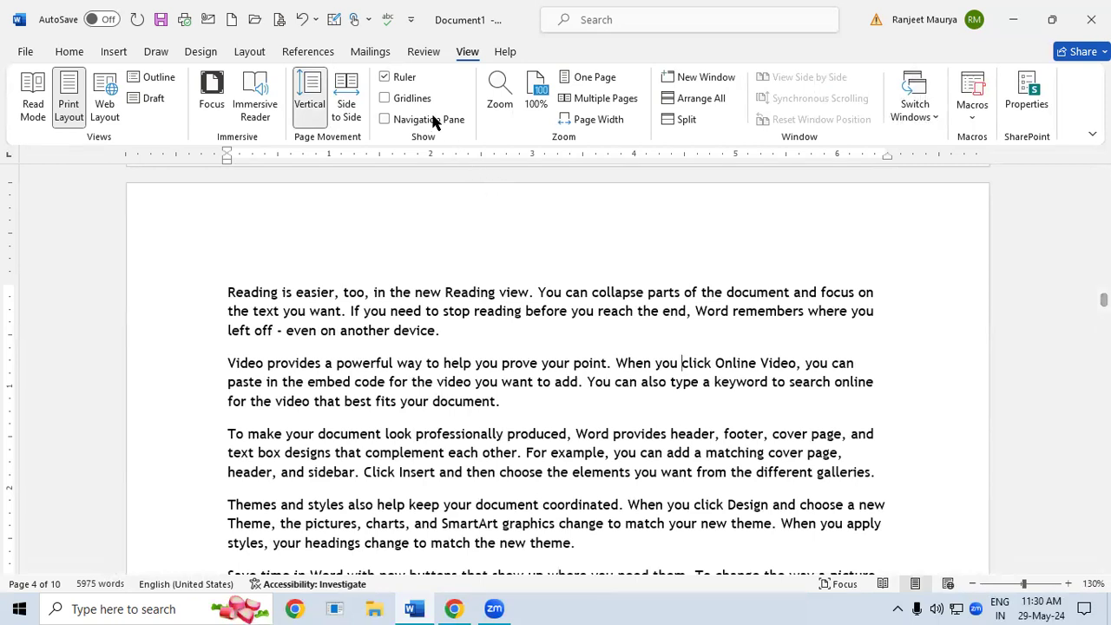
{"action": "left_click", "coordinate": [384, 77]}
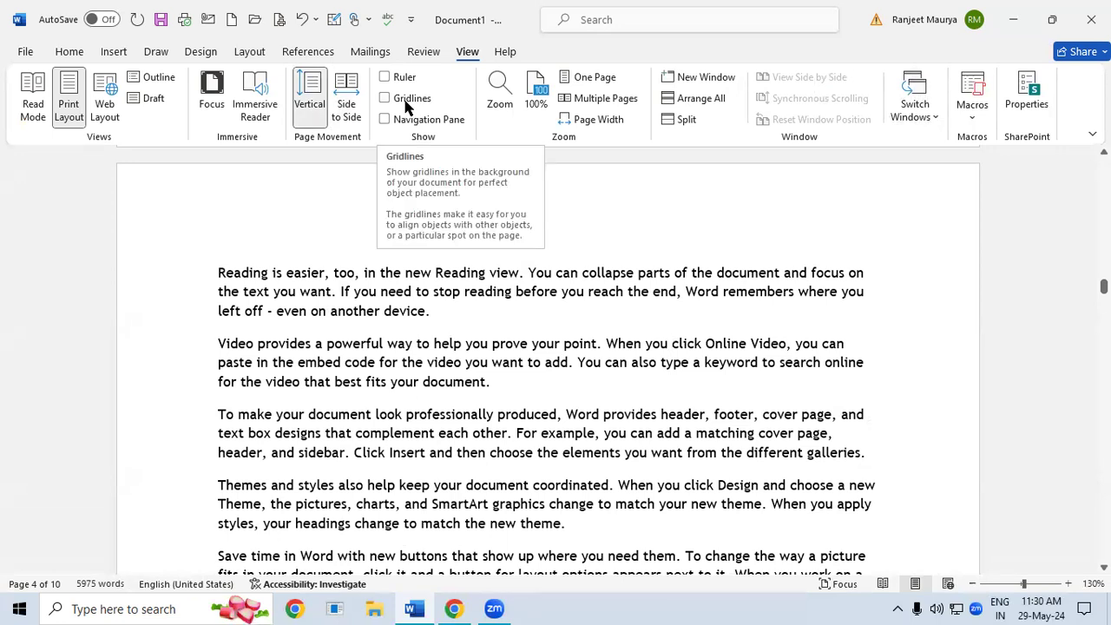
{"action": "left_click", "coordinate": [404, 100]}
{"action": "scroll", "coordinate": [671, 295], "scroll_direction": "down", "scroll_amount": 1}
{"action": "left_click_drag", "start_coordinate": [1104, 290], "coordinate": [1104, 363]}
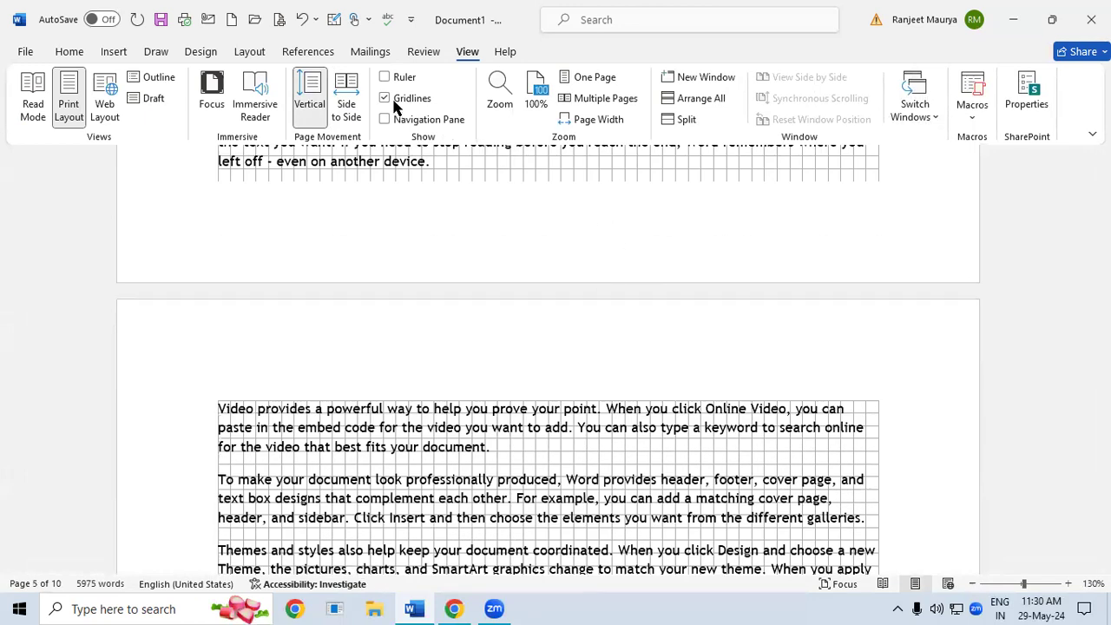
Close the document without saving, restart Word and create a new blank document.
{"action": "left_click", "coordinate": [1091, 19]}
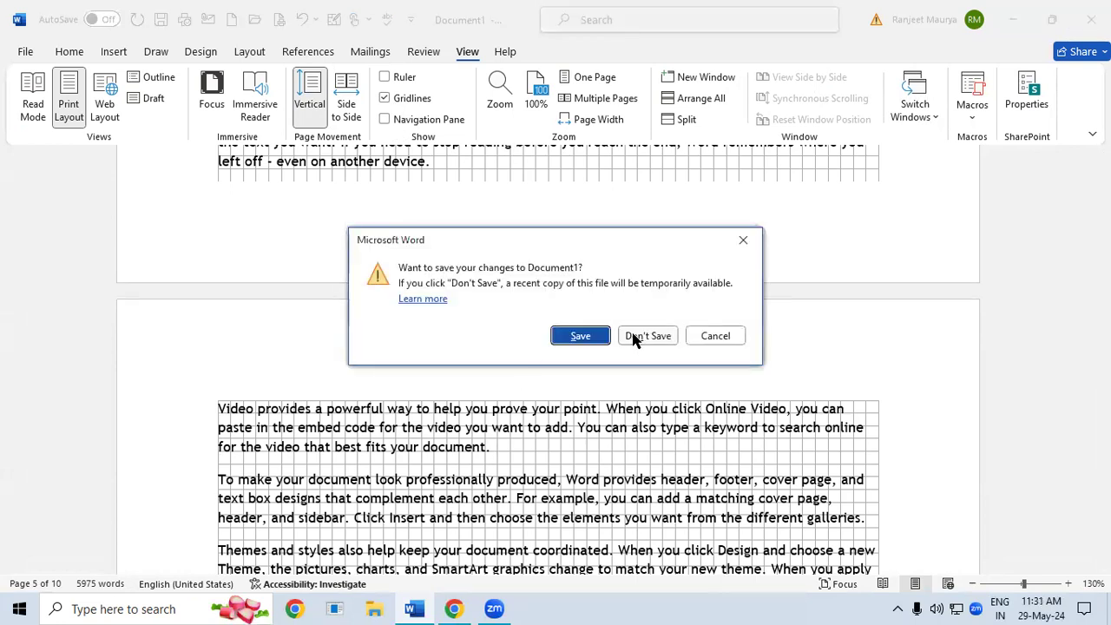
{"action": "left_click", "coordinate": [634, 339]}
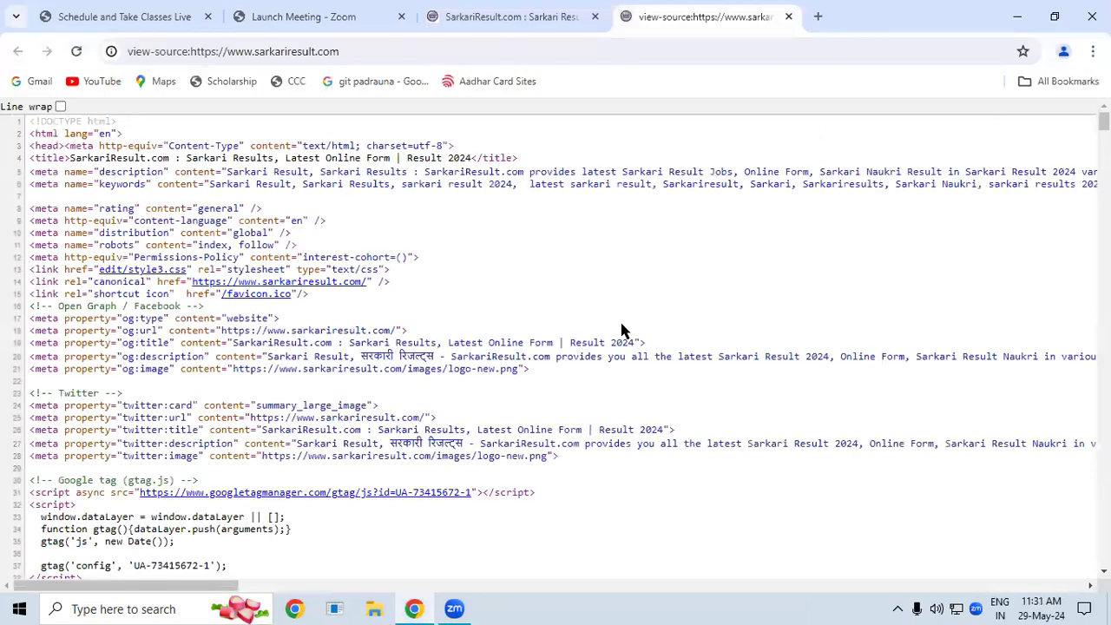
{"action": "key", "text": "super+r"}
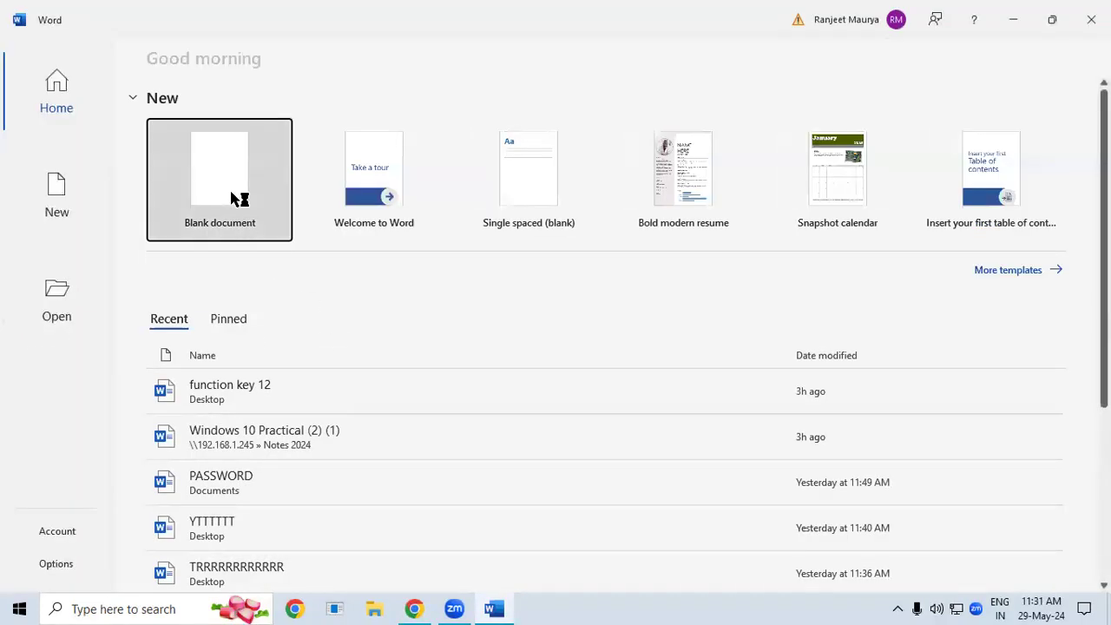
{"action": "left_click", "coordinate": [238, 199]}
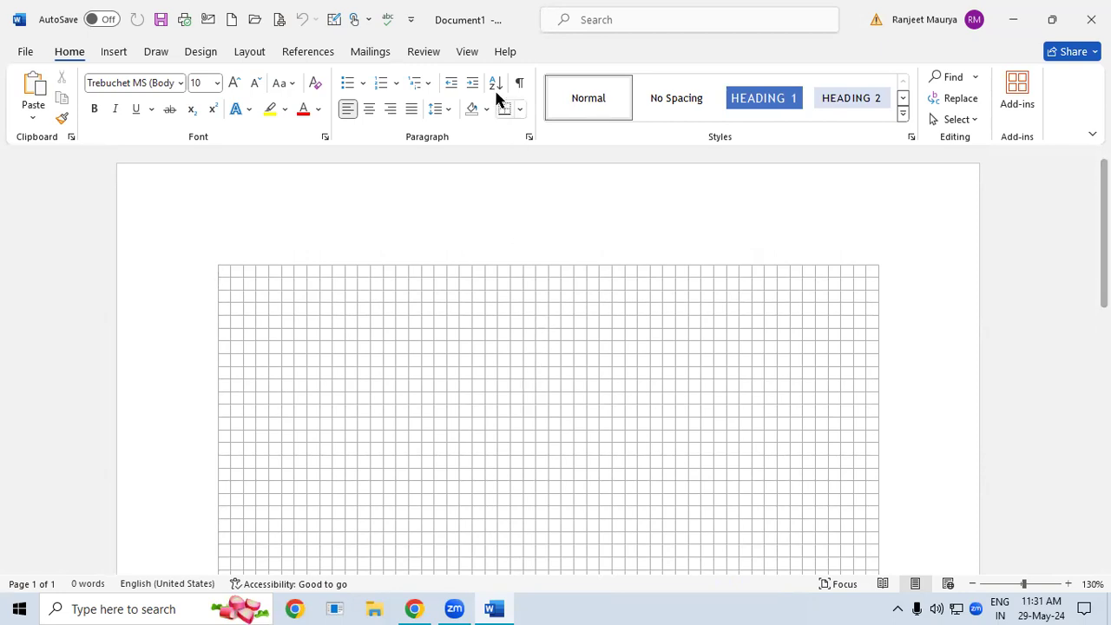
Turn off the gridlines in the blank document and generate sample paragraphs with =rand().
{"action": "left_click", "coordinate": [474, 58]}
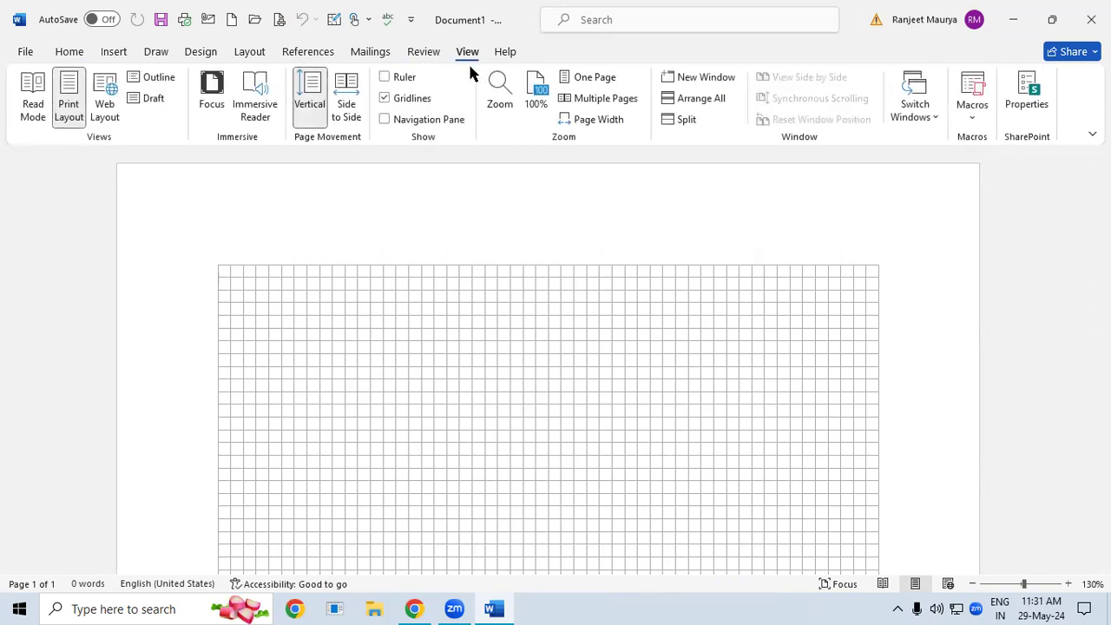
{"action": "left_click", "coordinate": [411, 100]}
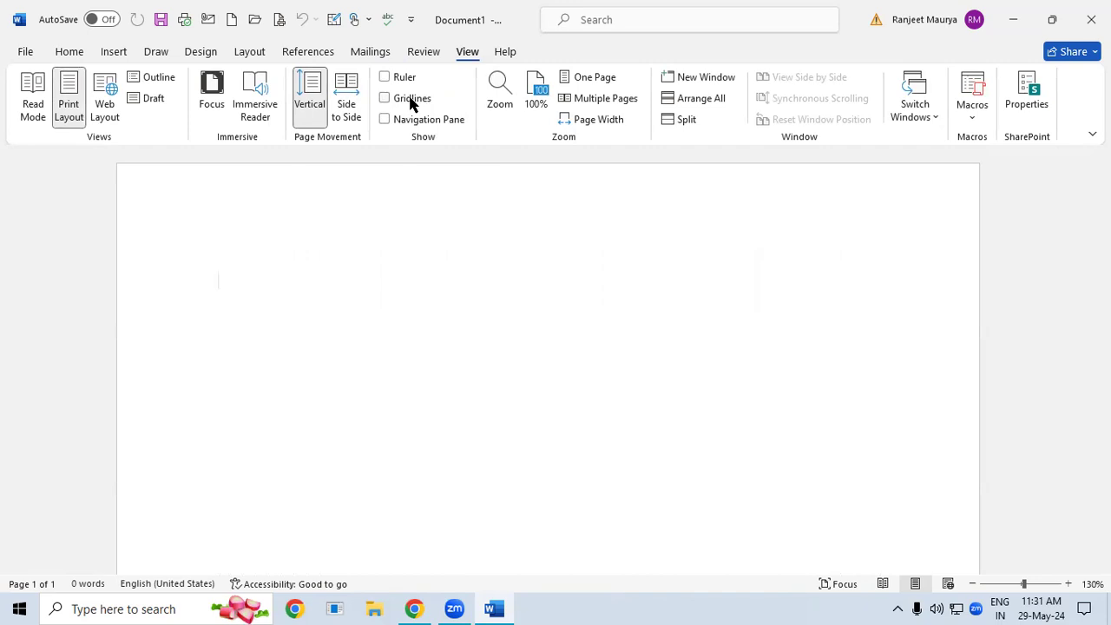
{"action": "type", "text": "=rand()"}
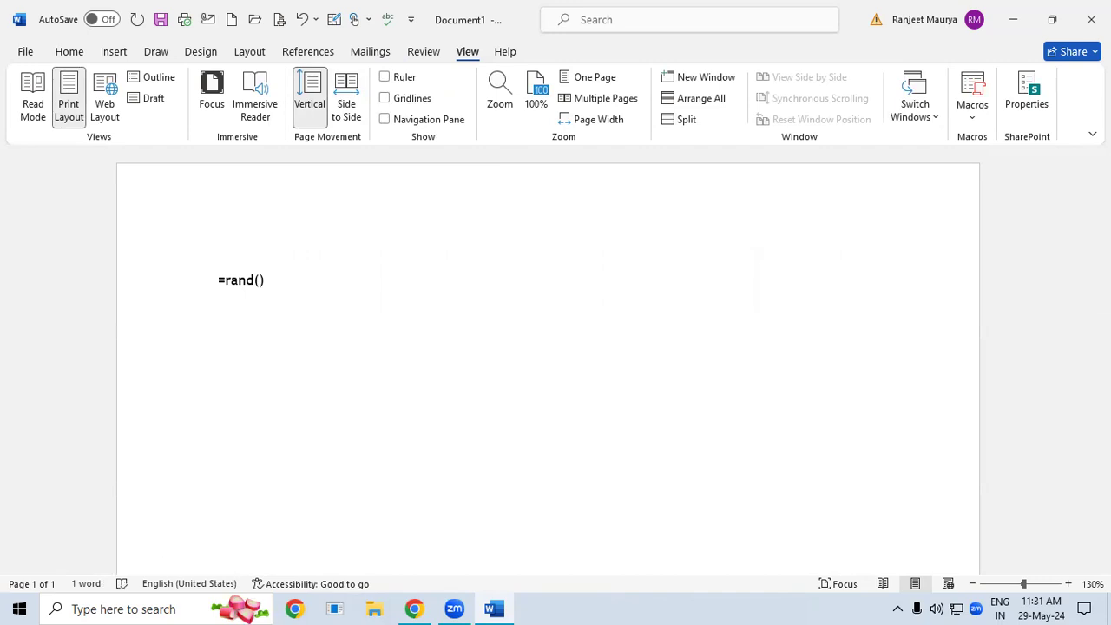
{"action": "key", "text": "Return"}
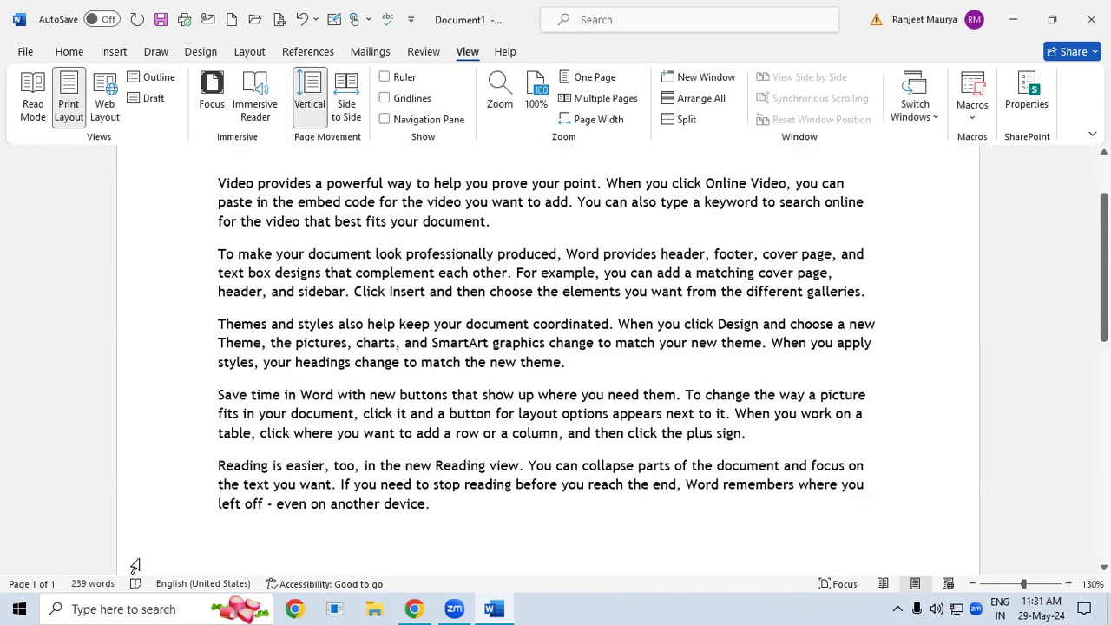
{"action": "key", "text": "ctrl+a"}
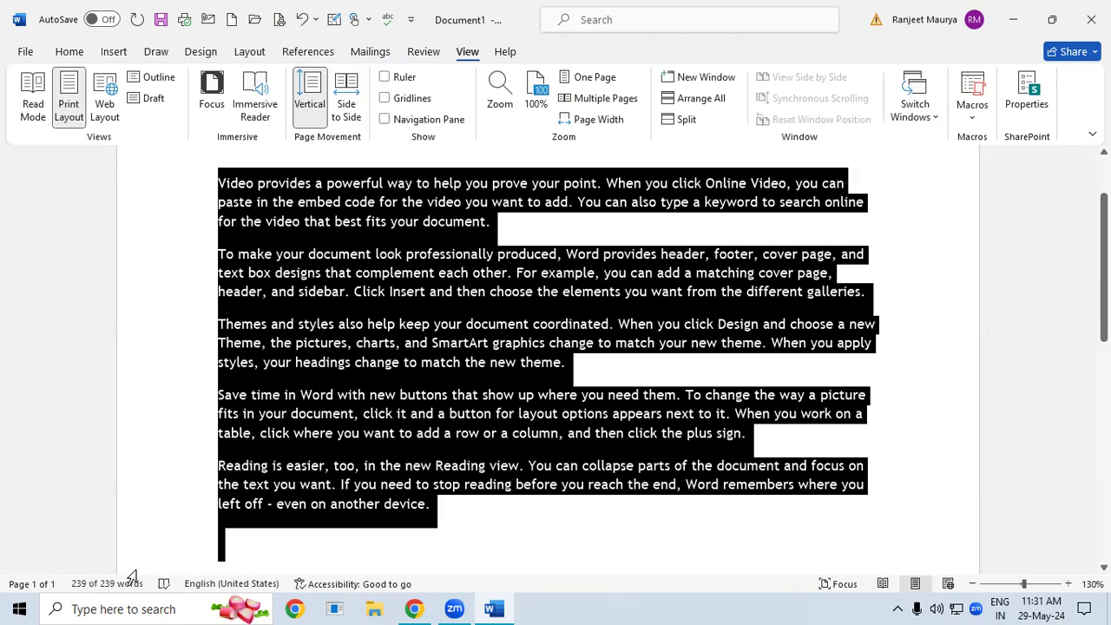
{"action": "key", "text": "ctrl+v"}
{"action": "key", "text": "ctrl+v"}
{"action": "key", "text": "ctrl+v"}
{"action": "key", "text": "ctrl+v"}
{"action": "key", "text": "ctrl+v"}
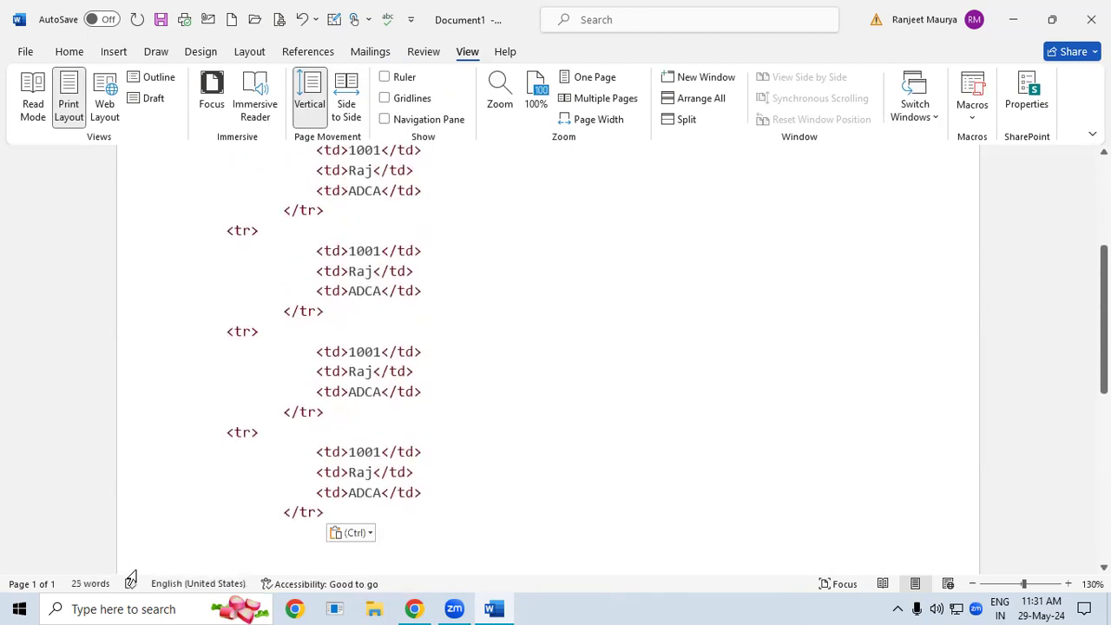
{"action": "key", "text": "ctrl+a"}
{"action": "key", "text": "Delete"}
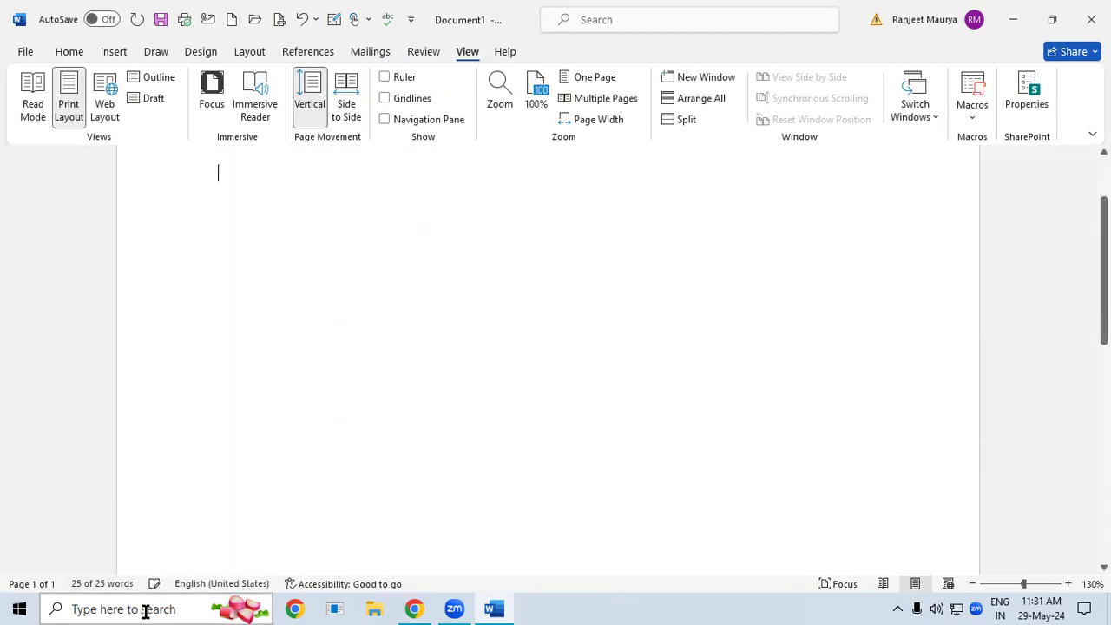
{"action": "key", "text": "ctrl+z"}
{"action": "key", "text": "ctrl+z"}
{"action": "key", "text": "ctrl+z"}
{"action": "key", "text": "ctrl+z"}
{"action": "key", "text": "ctrl+z"}
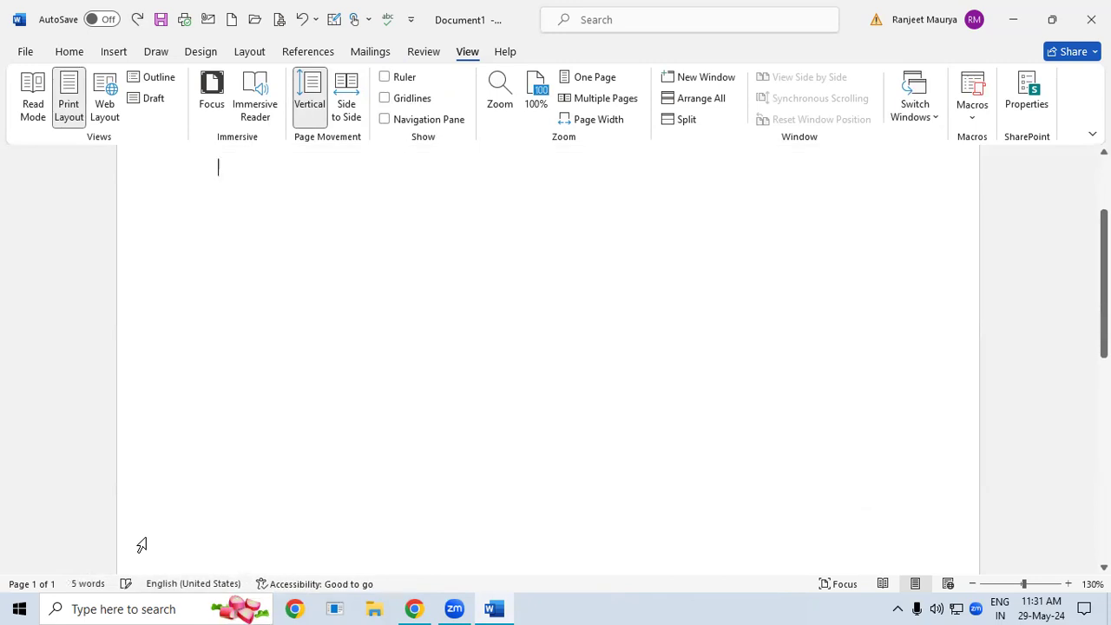
{"action": "key", "text": "ctrl+z"}
{"action": "key", "text": "ctrl+z"}
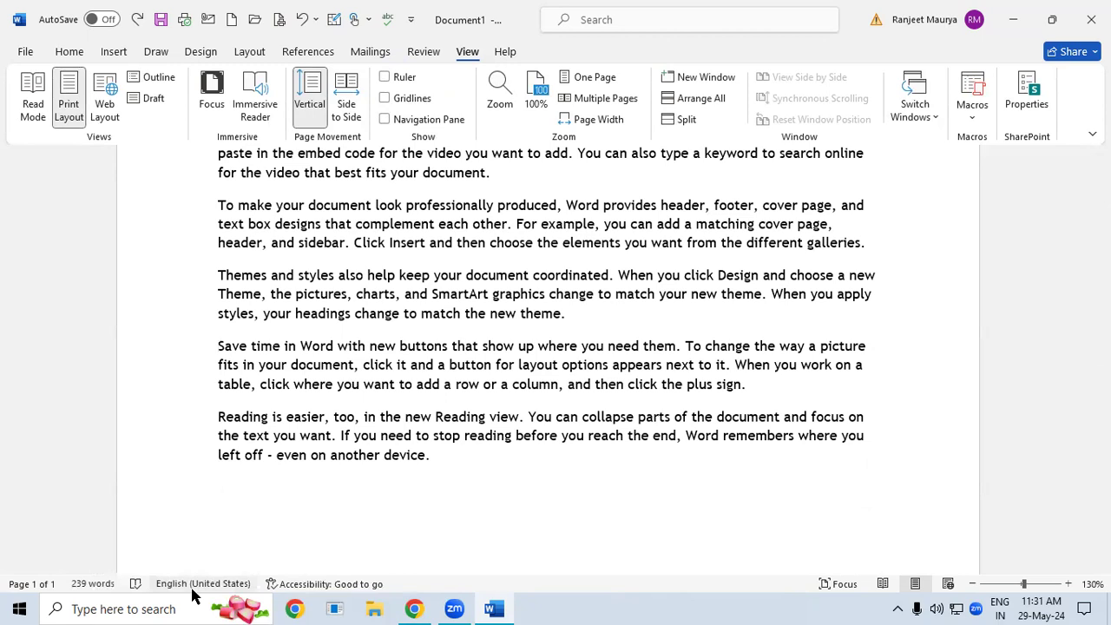
Copy all of the sample text and paste it repeatedly to fill six pages.
{"action": "key", "text": "ctrl+a"}
{"action": "key", "text": "ctrl+c"}
{"action": "key", "text": "ctrl+v"}
{"action": "key", "text": "ctrl+v"}
{"action": "key", "text": "ctrl+v"}
{"action": "key", "text": "ctrl+v"}
{"action": "key", "text": "ctrl+v"}
{"action": "key", "text": "ctrl+v"}
{"action": "key", "text": "ctrl+v"}
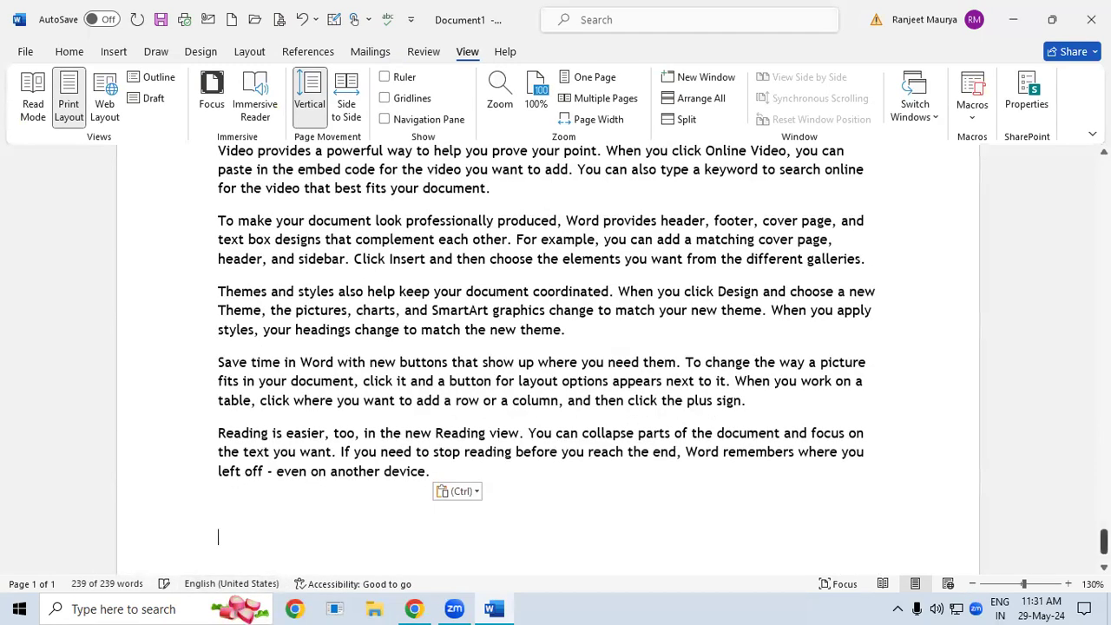
Show the Navigation pane from the first page and search the text for "document".
{"action": "left_click_drag", "start_coordinate": [1103, 541], "coordinate": [1098, 28]}
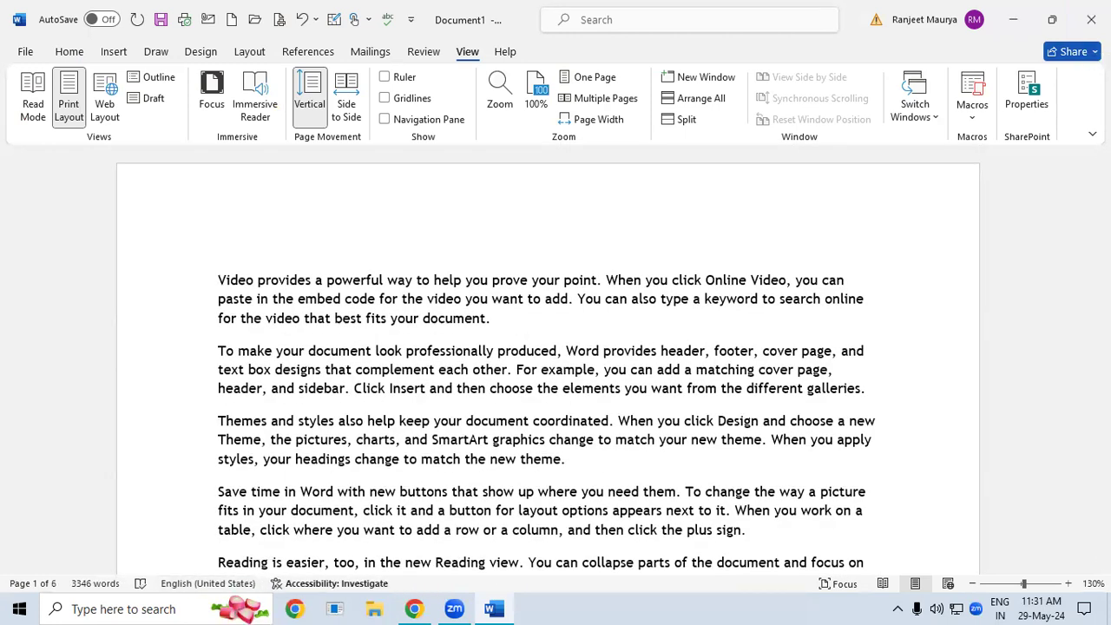
{"action": "left_click", "coordinate": [433, 121]}
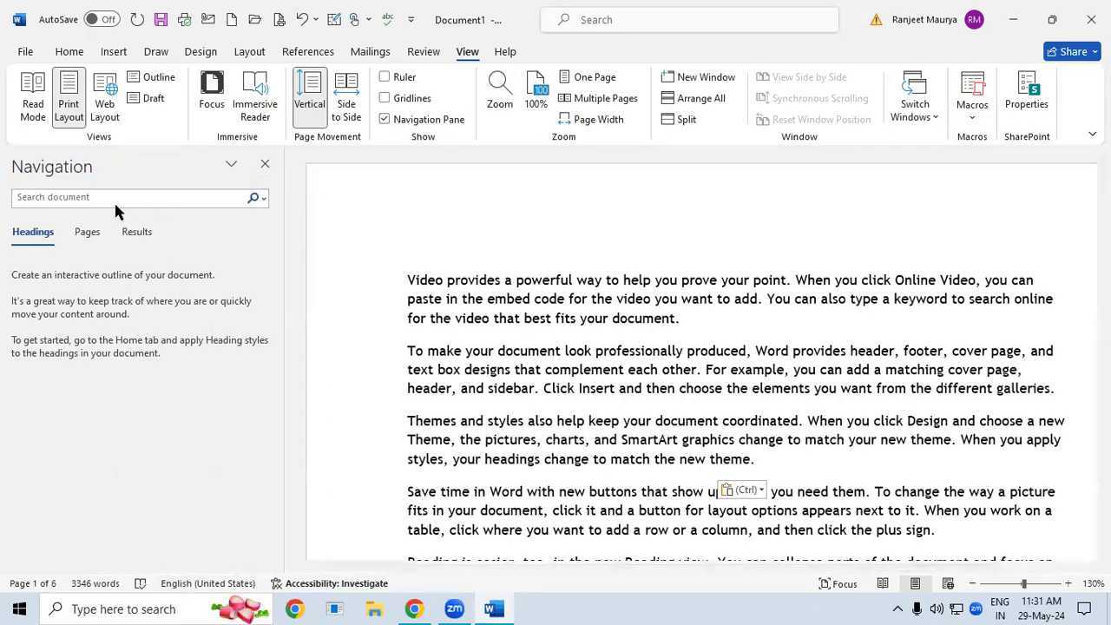
{"action": "left_click", "coordinate": [112, 192]}
{"action": "type", "text": "document"}
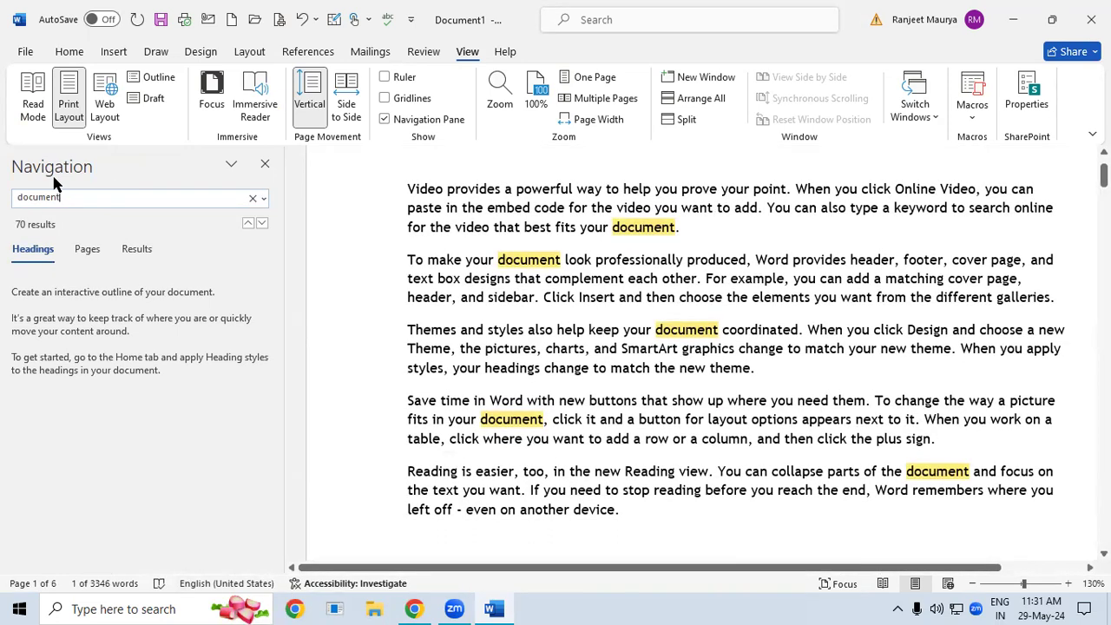
View the page thumbnails and the headings view in the Navigation pane, and close the pane.
{"action": "left_click", "coordinate": [87, 250]}
{"action": "left_click_drag", "start_coordinate": [268, 355], "coordinate": [284, 325]}
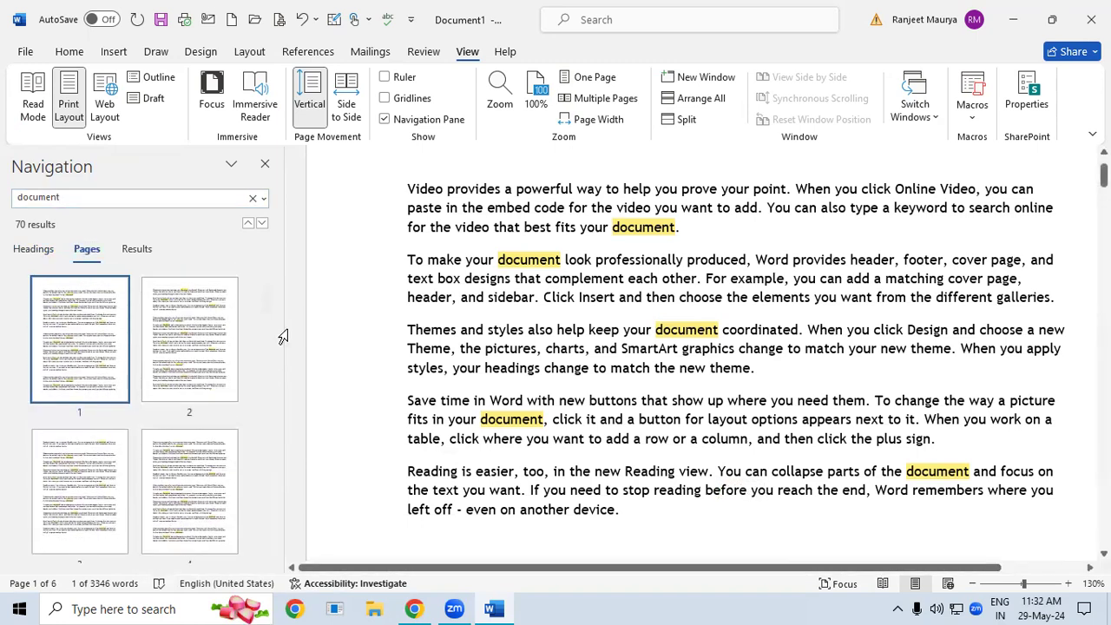
{"action": "left_click", "coordinate": [33, 249]}
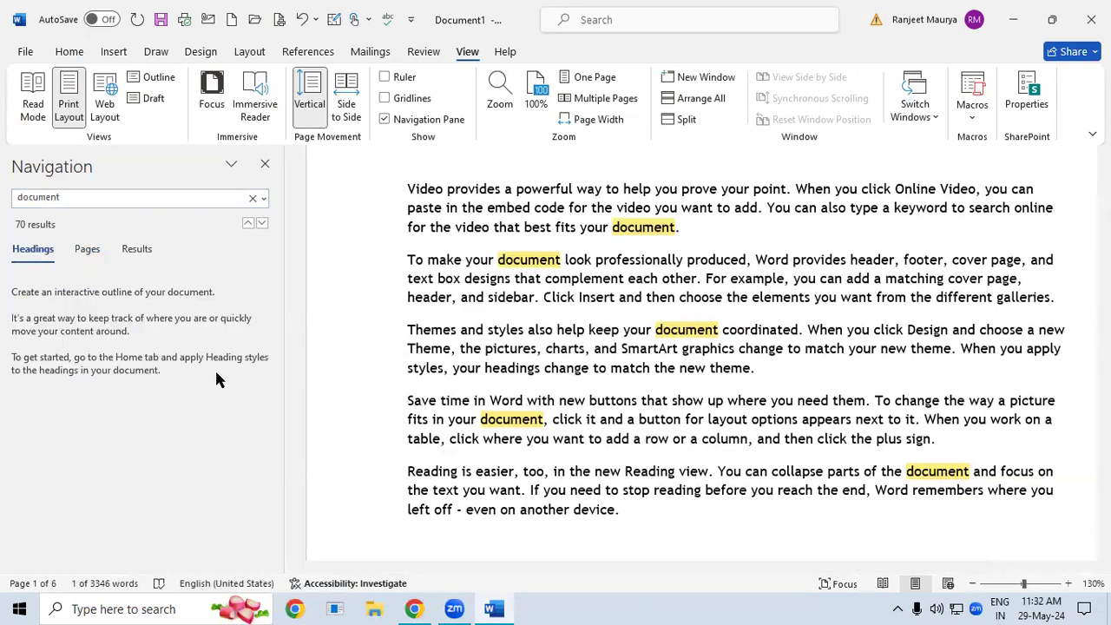
{"action": "left_click", "coordinate": [265, 164]}
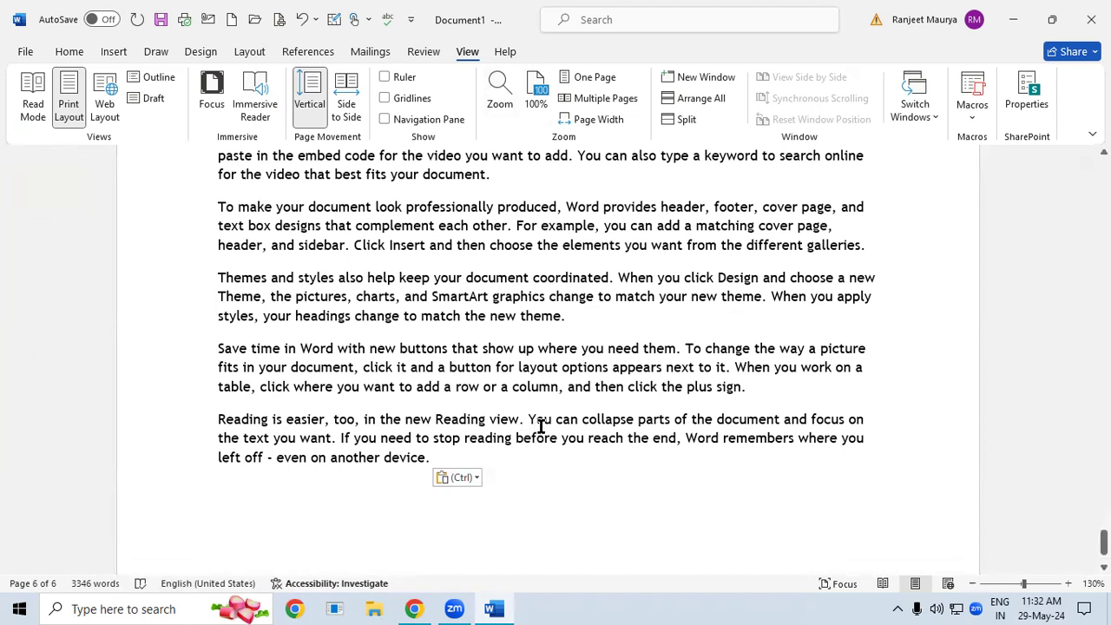
View the document at a custom zoom of 500% and return it to 100%.
{"action": "left_click", "coordinate": [499, 94]}
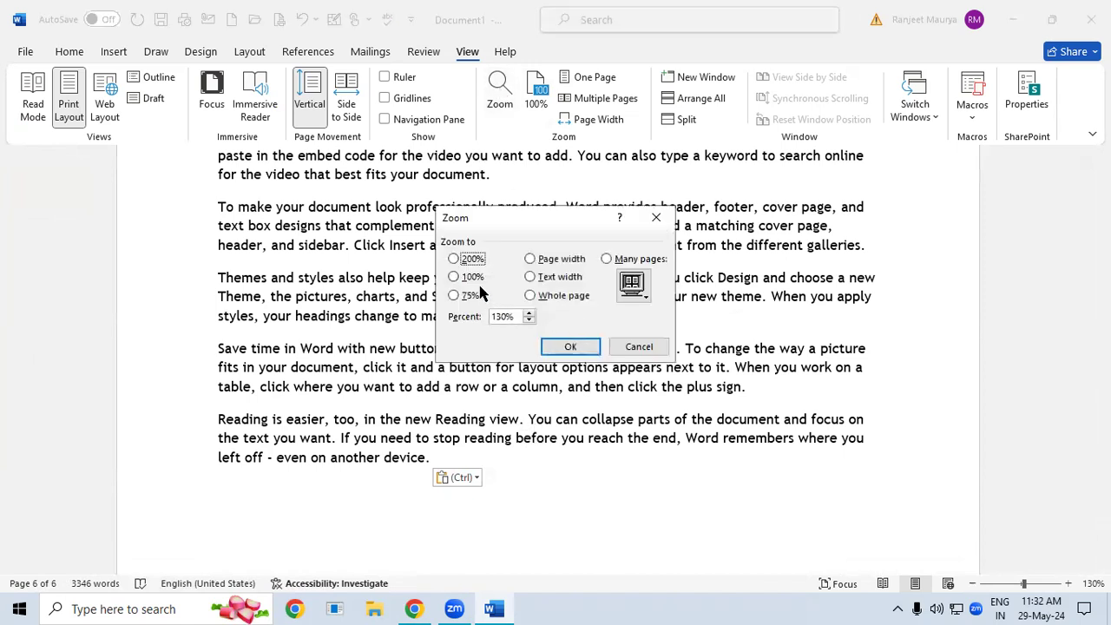
{"action": "left_click_drag", "start_coordinate": [517, 317], "coordinate": [441, 323]}
{"action": "type", "text": "500"}
{"action": "left_click", "coordinate": [572, 348]}
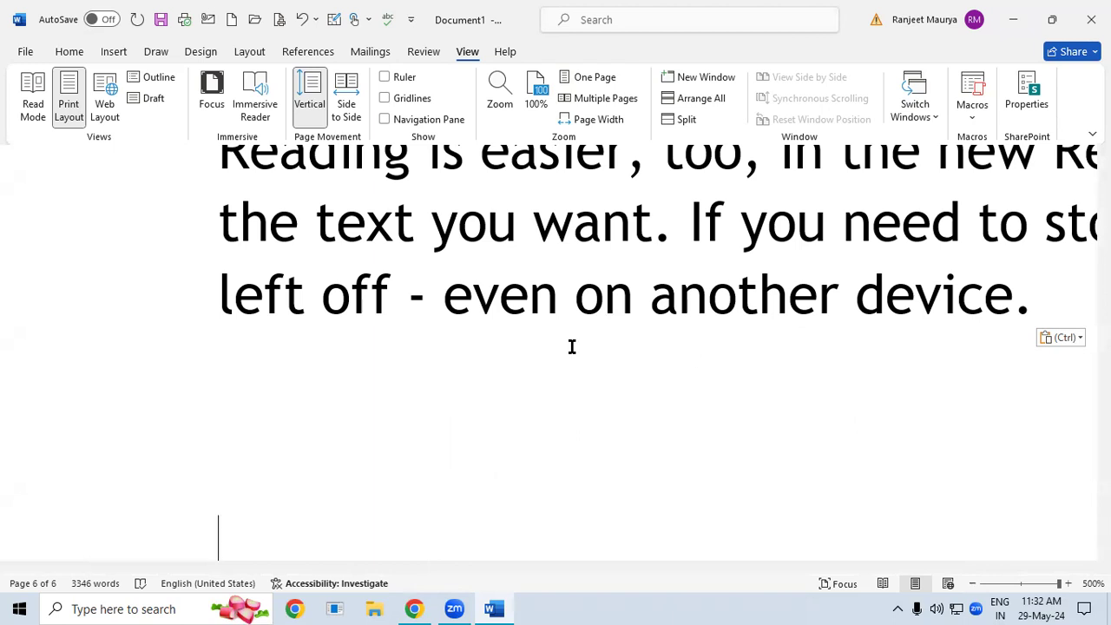
{"action": "left_click", "coordinate": [536, 94]}
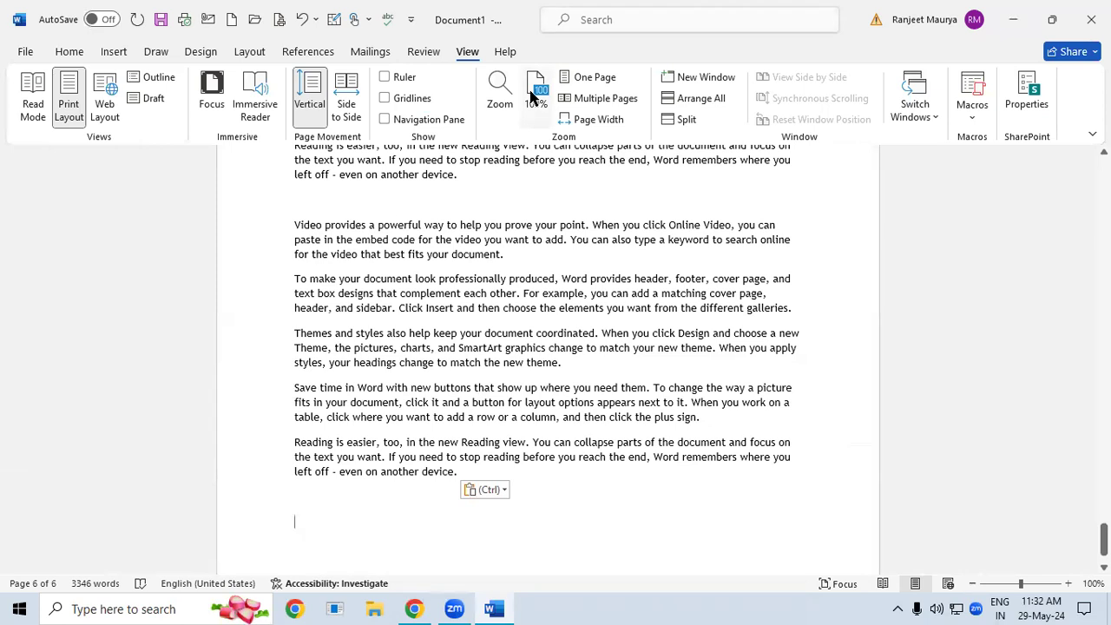
View the document zoomed to One Page and as Multiple Pages, looking through the pages.
{"action": "left_click", "coordinate": [595, 78]}
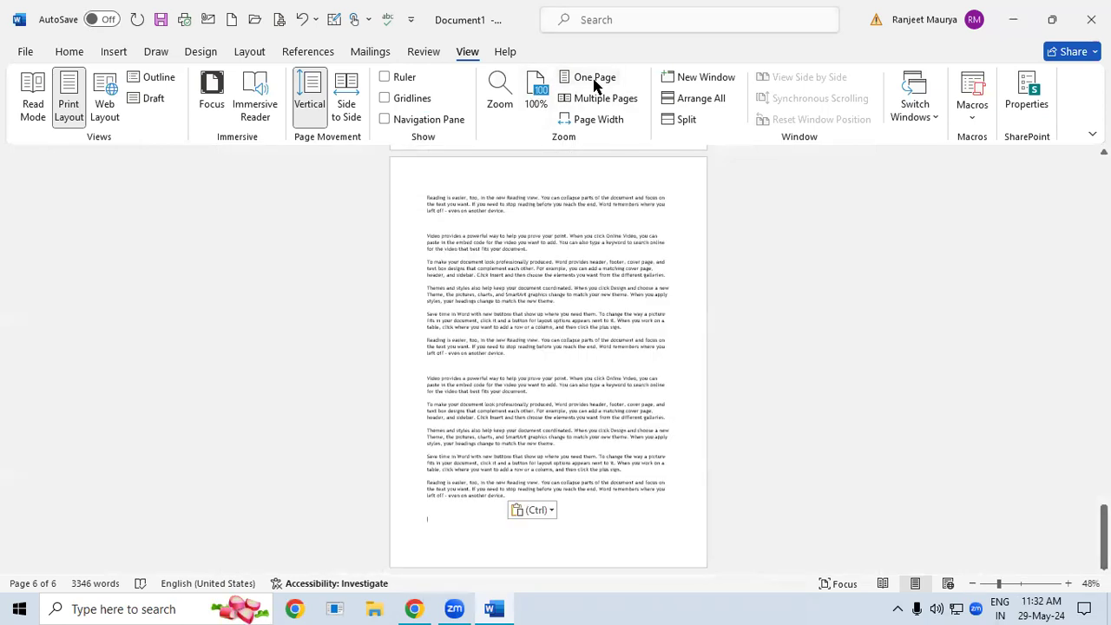
{"action": "mouse_move", "coordinate": [1104, 535]}
{"action": "left_mouse_down"}
{"action": "mouse_move", "coordinate": [1105, 221]}
{"action": "mouse_move", "coordinate": [1104, 537]}
{"action": "left_mouse_up"}
{"action": "left_click", "coordinate": [613, 100]}
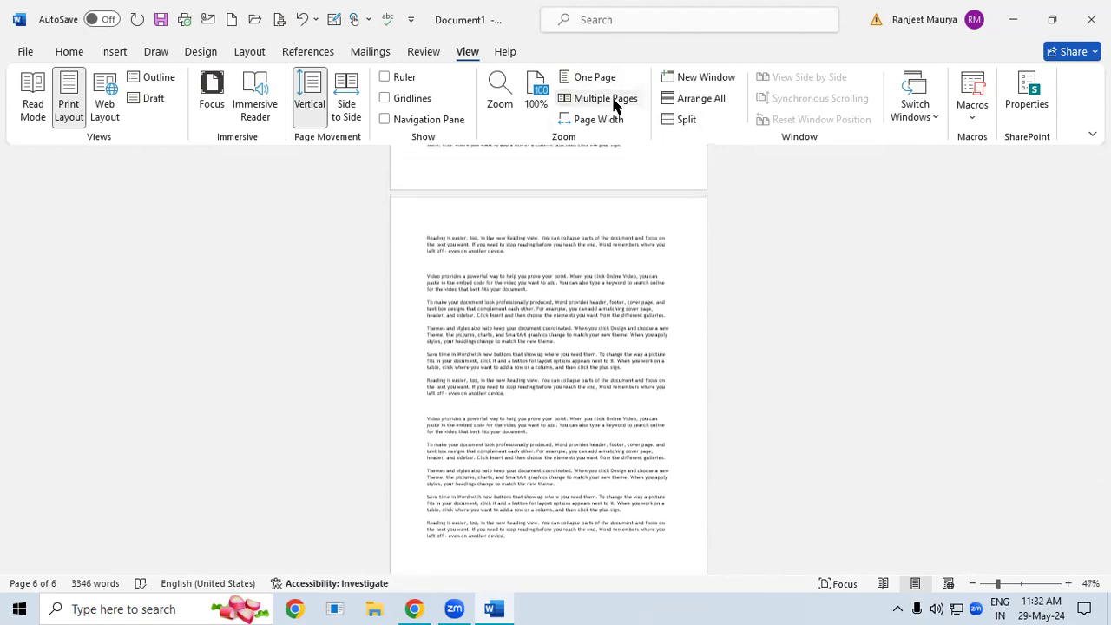
{"action": "left_click", "coordinate": [1103, 388]}
{"action": "left_click_drag", "start_coordinate": [1103, 506], "coordinate": [1104, 314]}
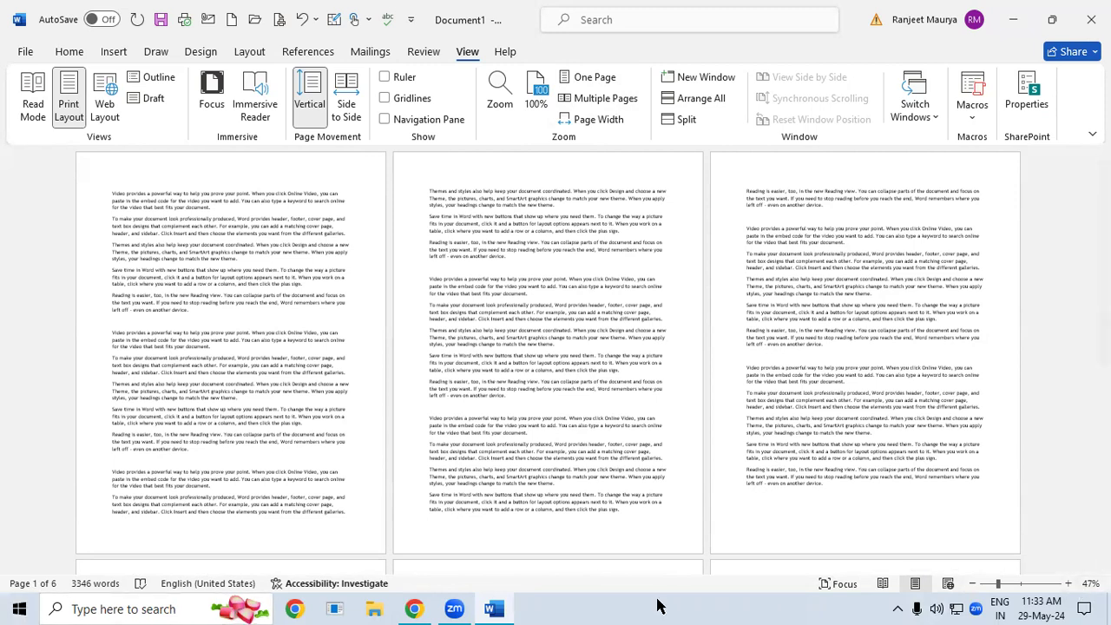
Zoom the document to page width and open a second window of the same document.
{"action": "left_click", "coordinate": [599, 120]}
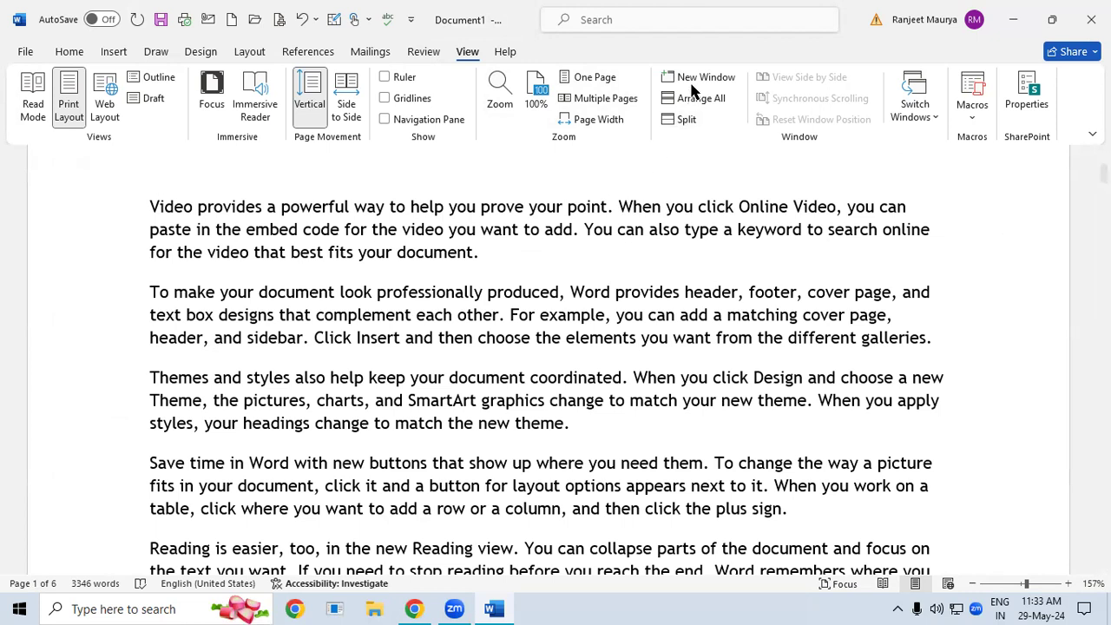
{"action": "left_click", "coordinate": [616, 292]}
{"action": "left_click", "coordinate": [695, 83]}
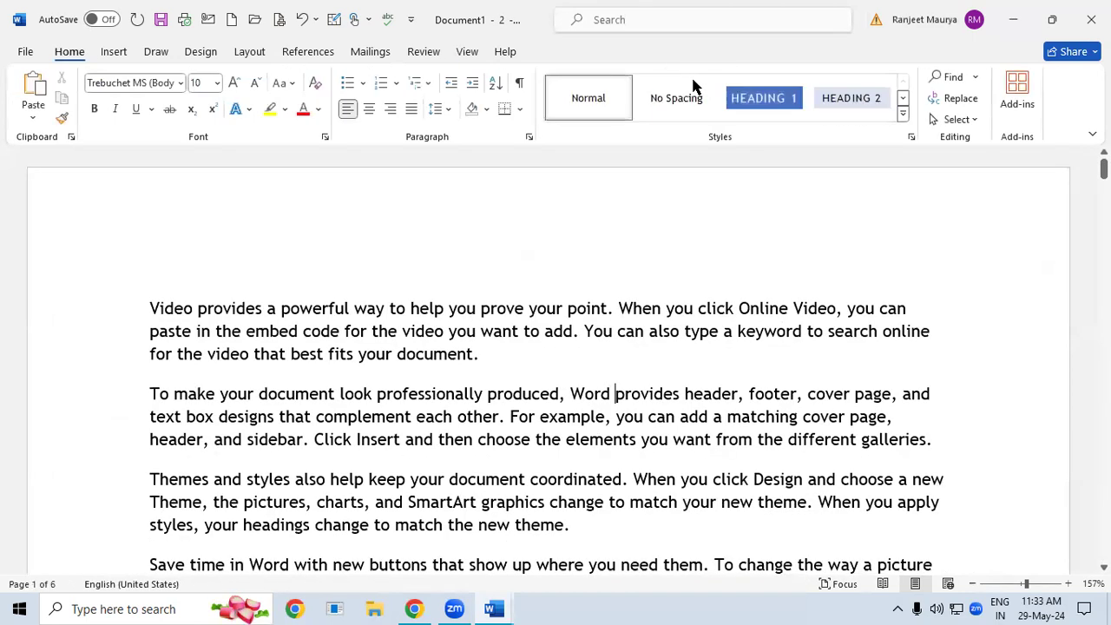
Make the first paragraph bold, underlined and red in the new window, and clear the selection.
{"action": "left_click", "coordinate": [533, 350]}
{"action": "left_click_drag", "start_coordinate": [145, 308], "coordinate": [557, 361]}
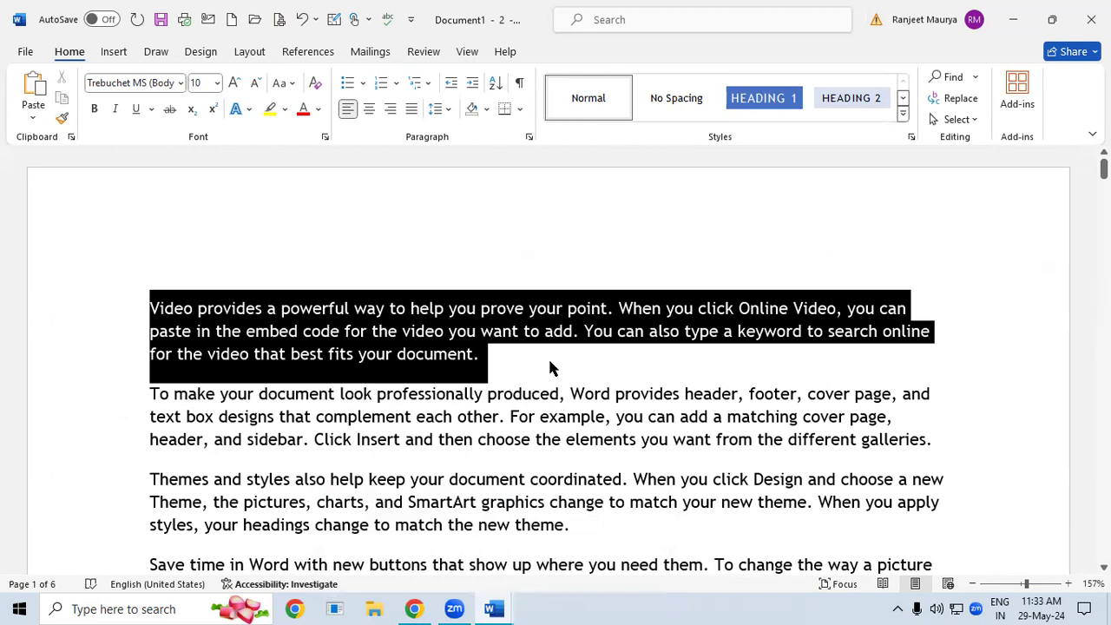
{"action": "key", "text": "ctrl+u"}
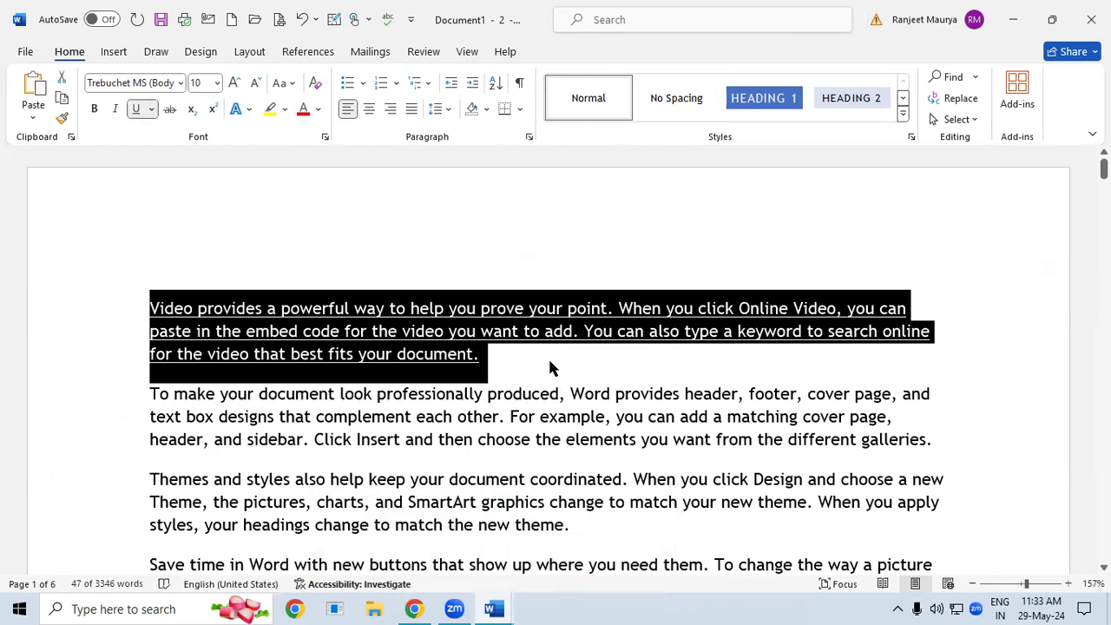
{"action": "left_click", "coordinate": [303, 109]}
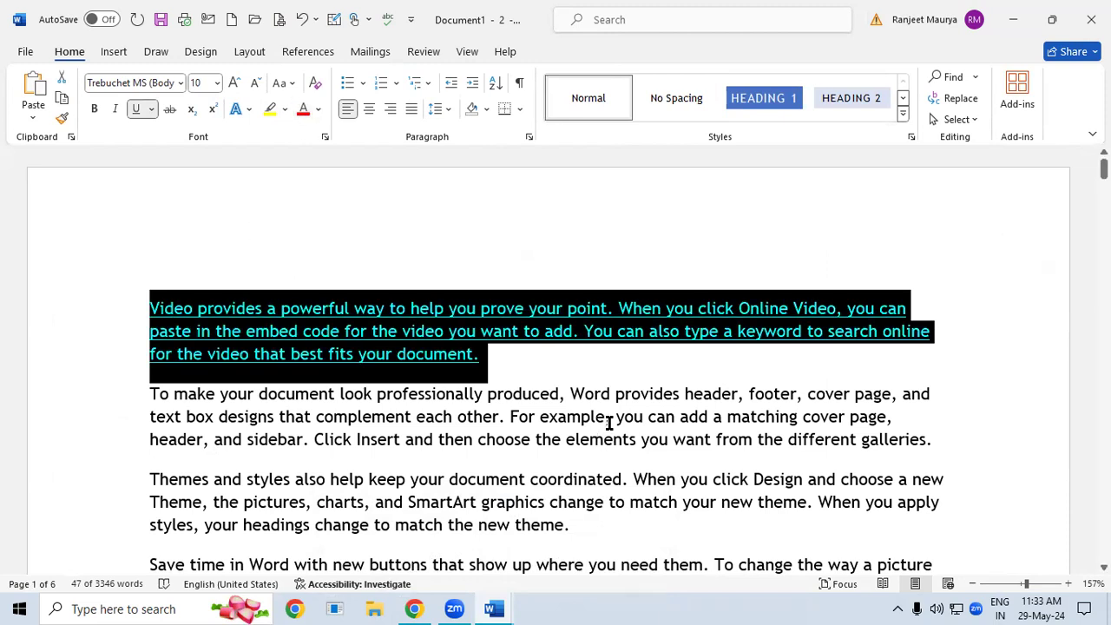
{"action": "left_click", "coordinate": [633, 473]}
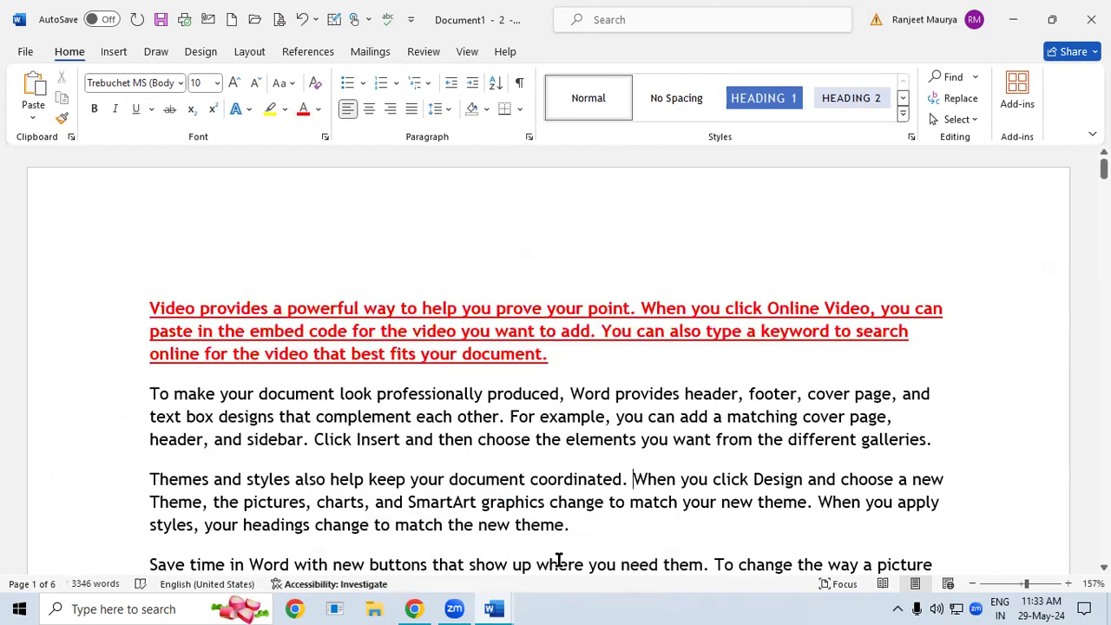
Color the second paragraph's opening words "To make your document look professionally produced, Word provides" green and check them in the other window.
{"action": "mouse_move", "coordinate": [493, 605]}
{"action": "left_click_drag", "start_coordinate": [151, 393], "coordinate": [682, 395]}
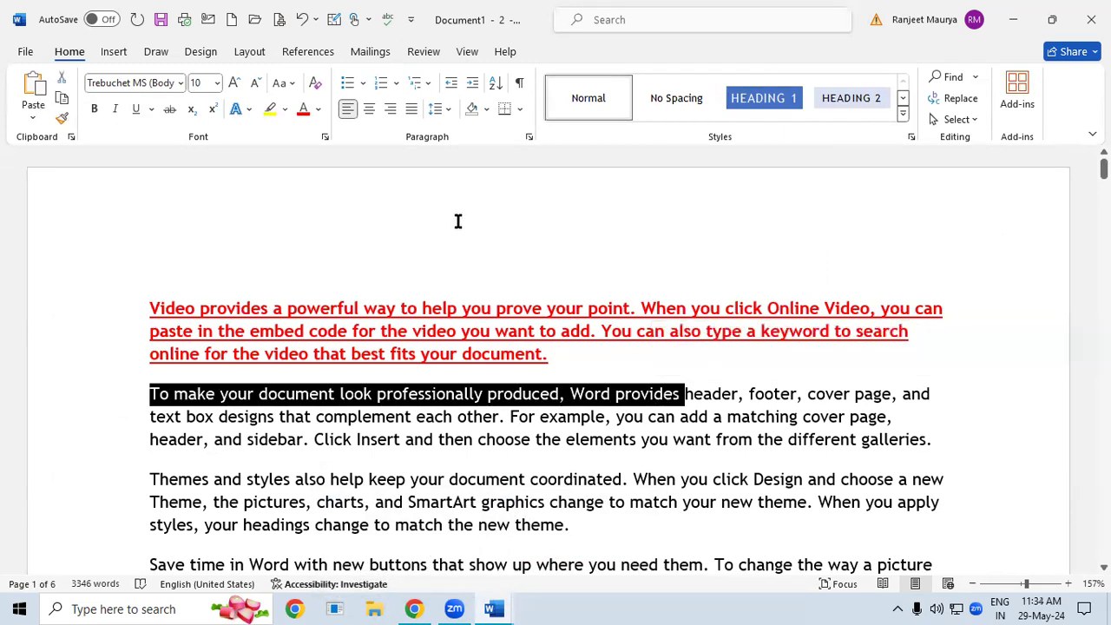
{"action": "left_click", "coordinate": [318, 109]}
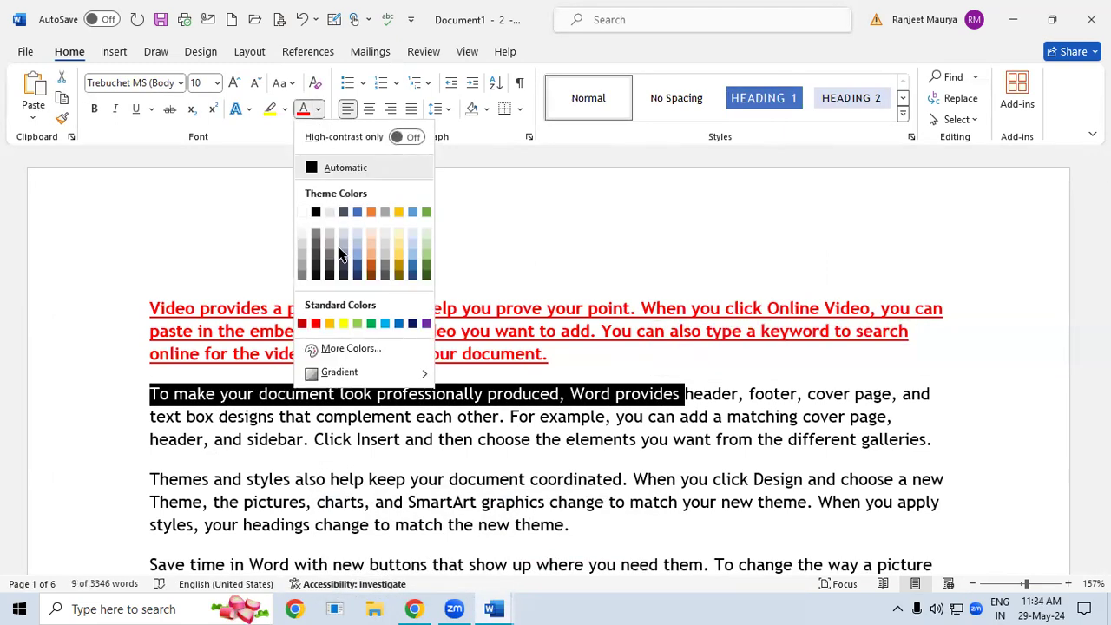
{"action": "left_click", "coordinate": [356, 324]}
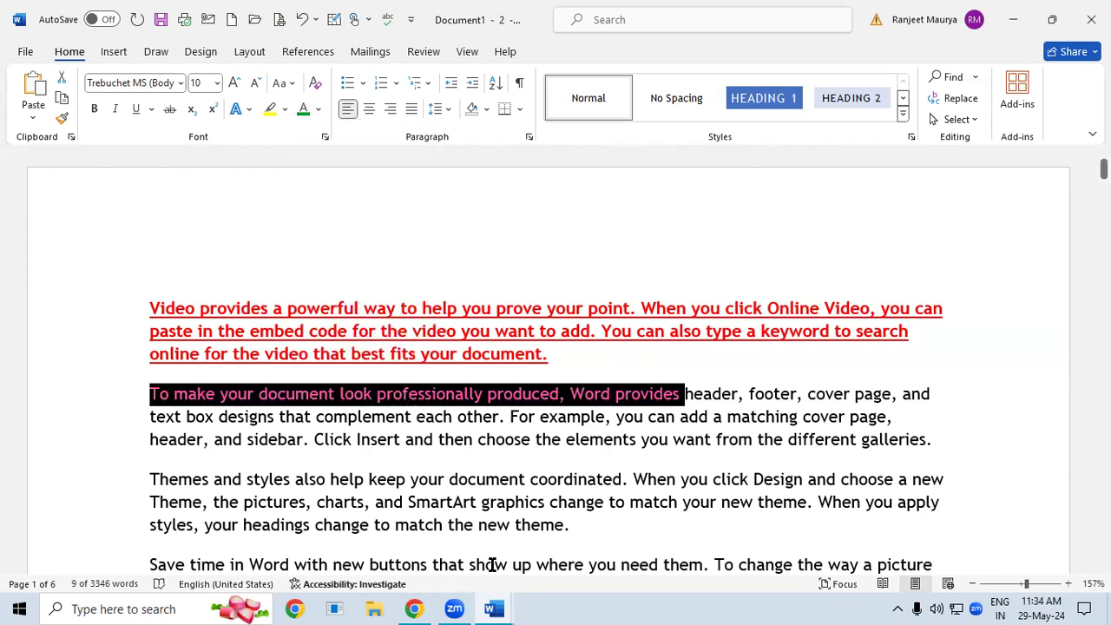
{"action": "mouse_move", "coordinate": [493, 609]}
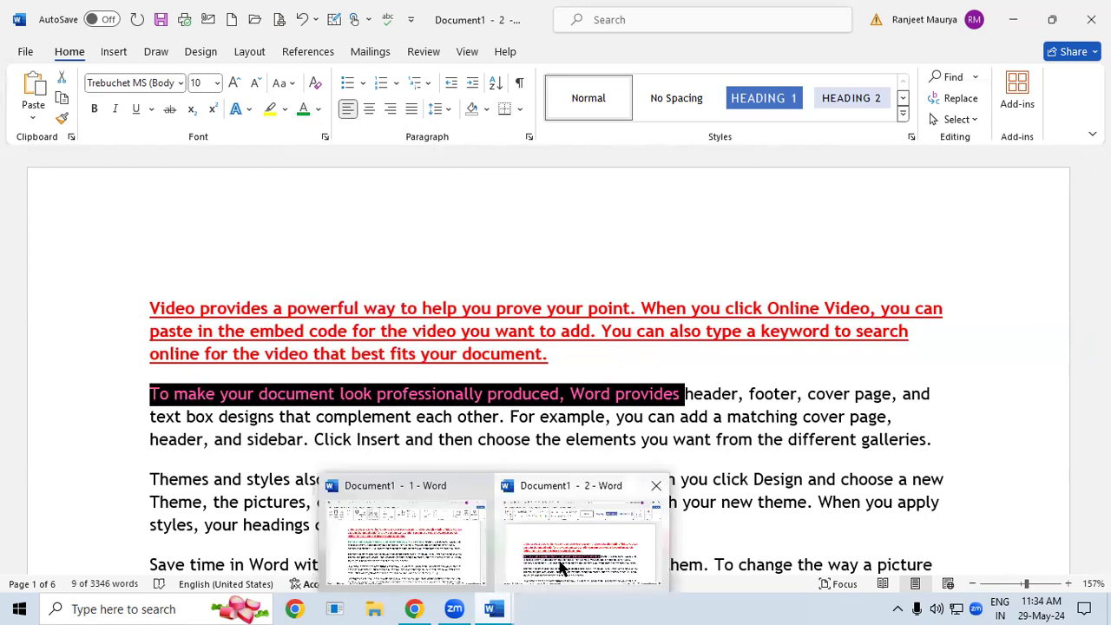
{"action": "left_click", "coordinate": [521, 379]}
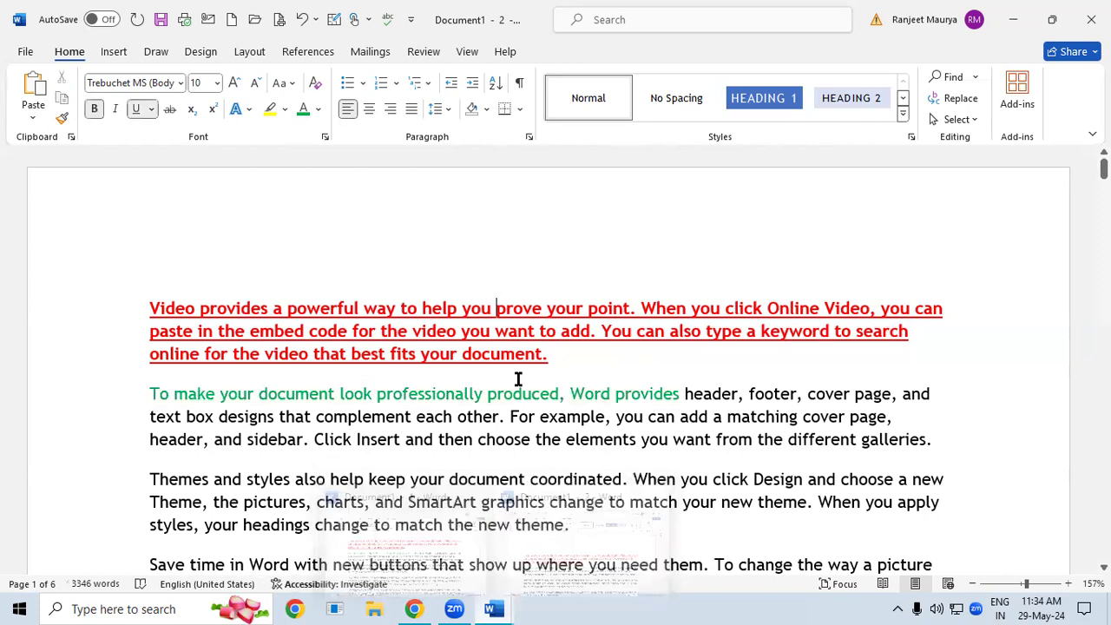
Open two more new windows of the same document.
{"action": "left_click", "coordinate": [471, 52]}
{"action": "left_click", "coordinate": [720, 82]}
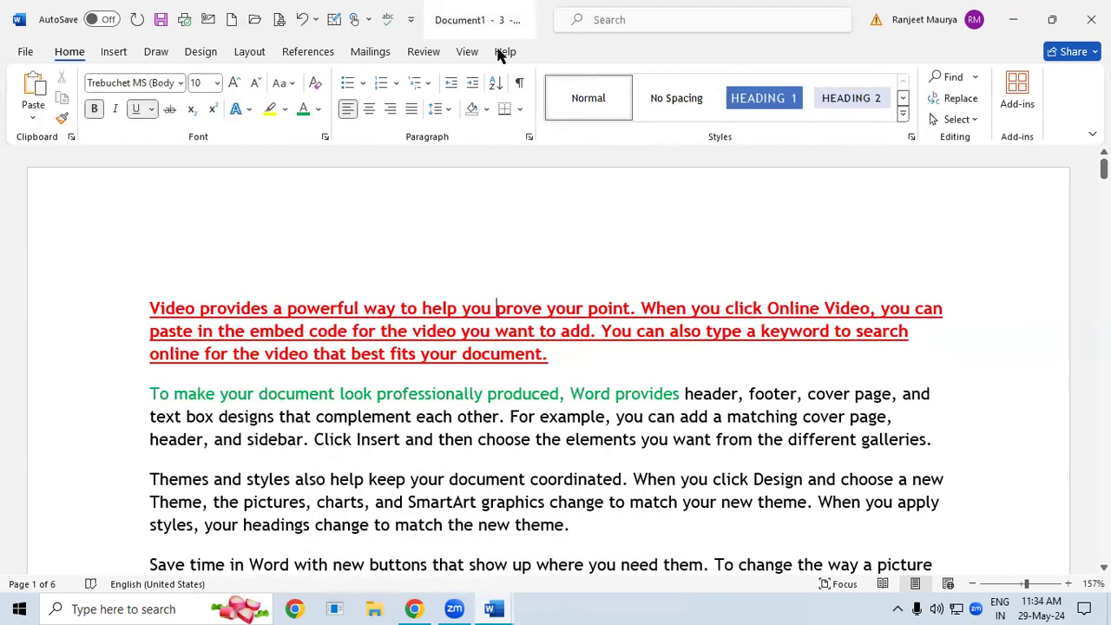
{"action": "left_click", "coordinate": [467, 52]}
{"action": "left_click", "coordinate": [705, 80]}
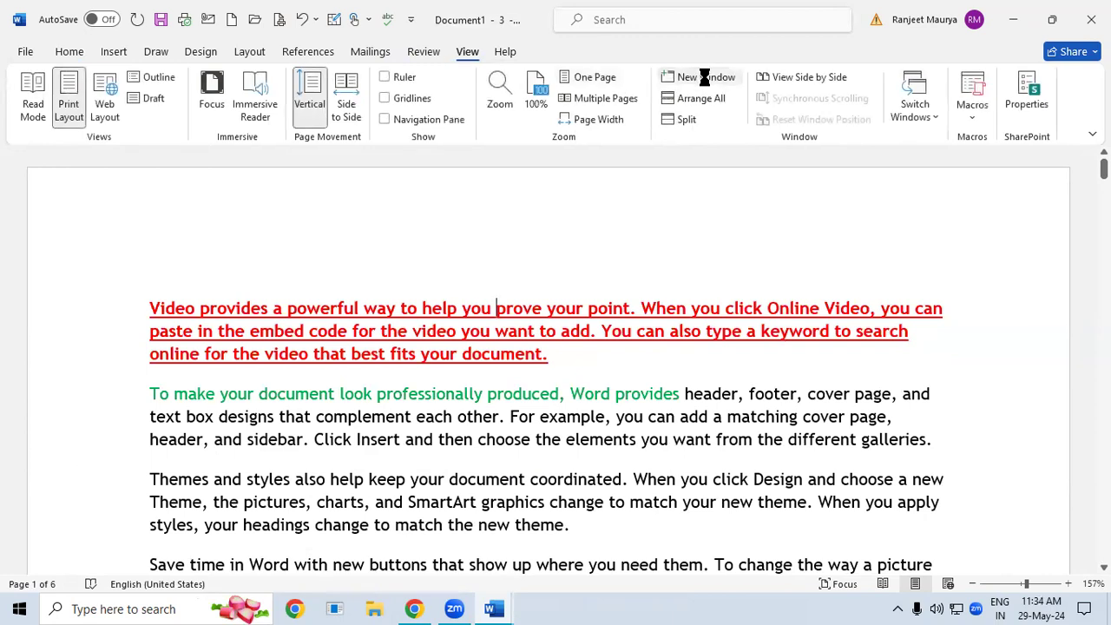
{"action": "left_click", "coordinate": [675, 315]}
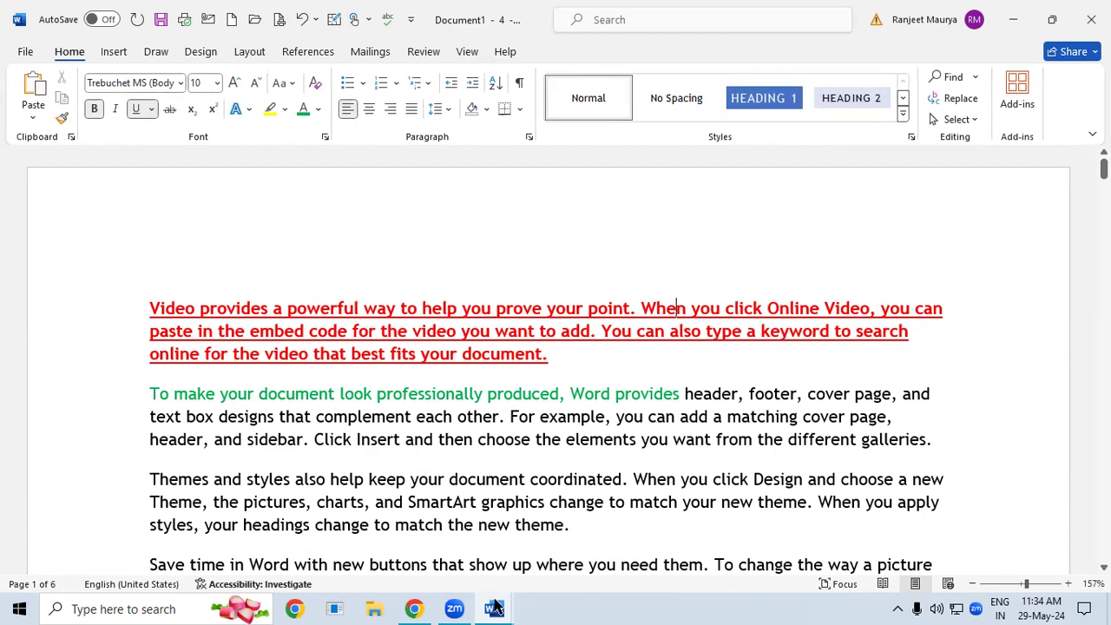
Arrange all four document windows on the screen together, and maximize the Document1 - 4 window.
{"action": "mouse_move", "coordinate": [497, 610]}
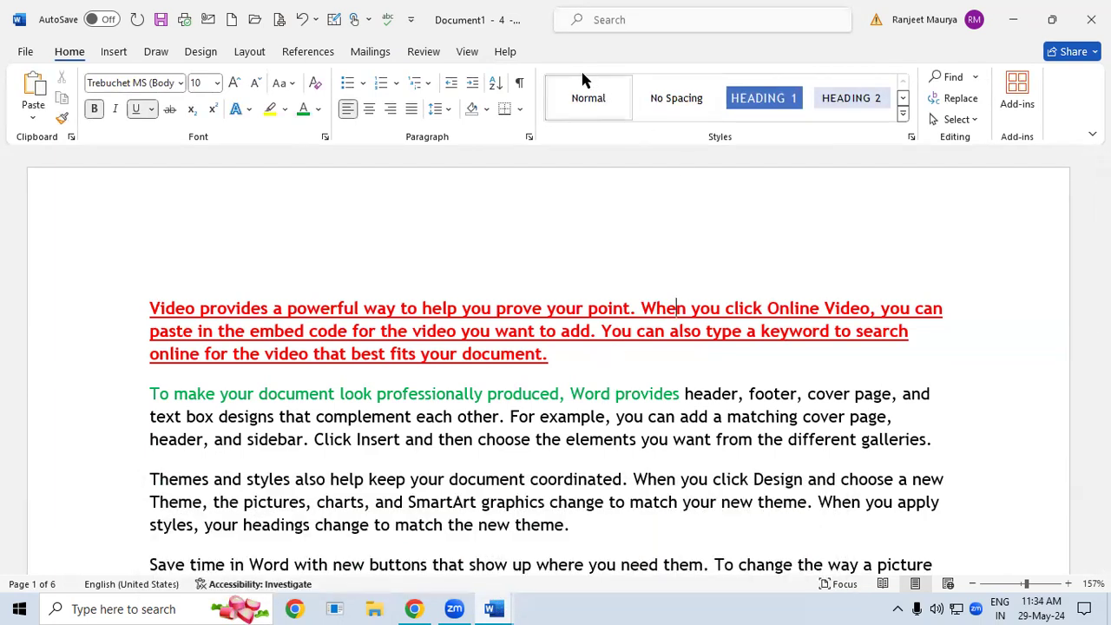
{"action": "left_click", "coordinate": [469, 52]}
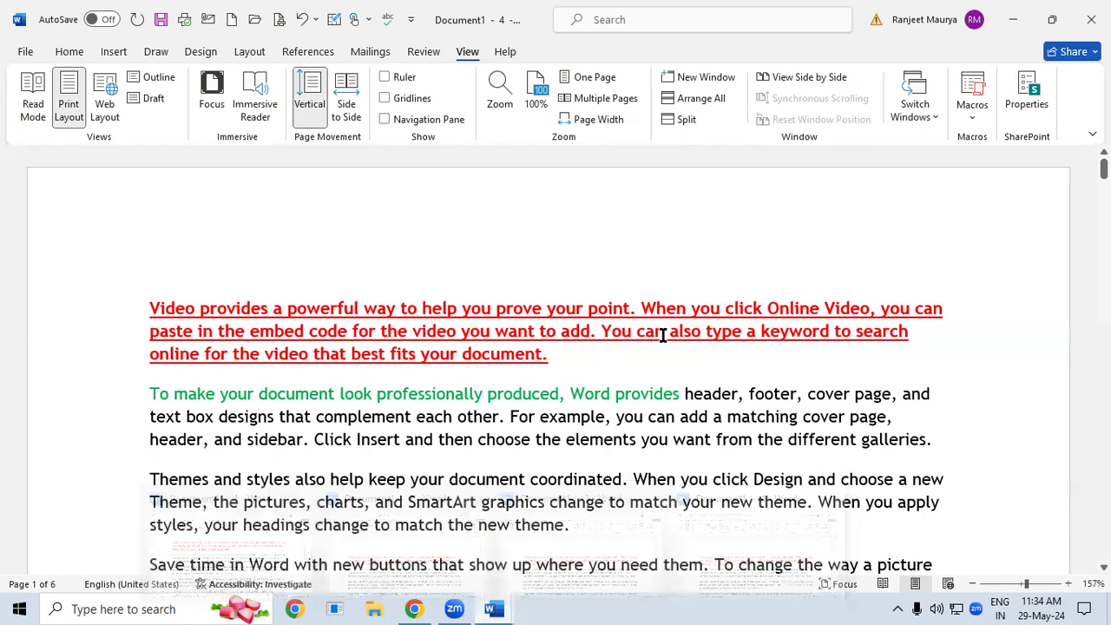
{"action": "left_click", "coordinate": [703, 100]}
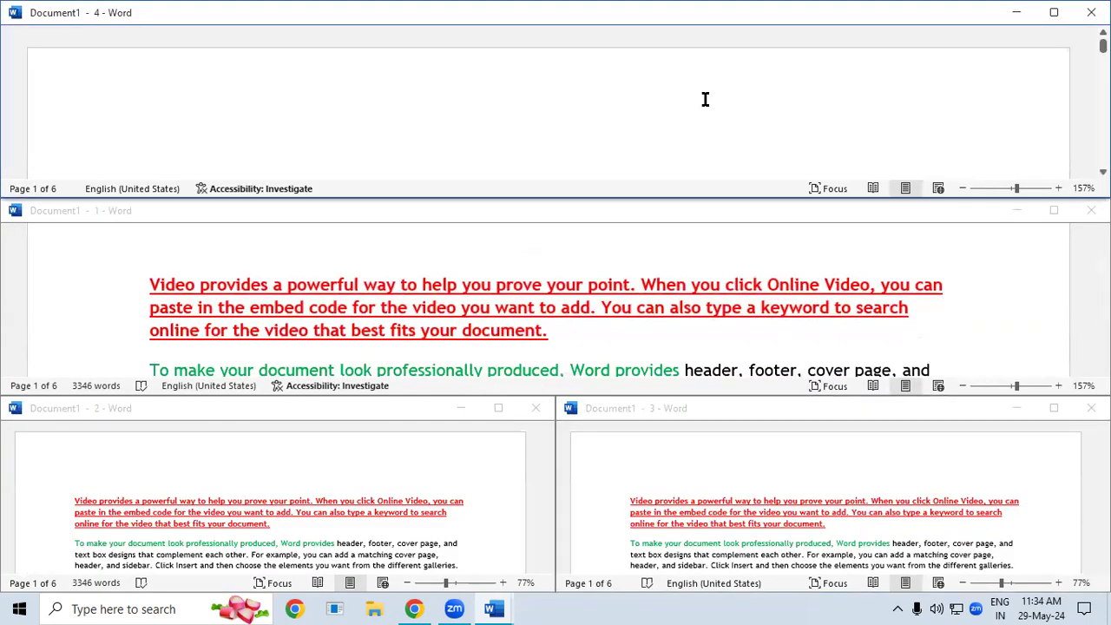
{"action": "left_click", "coordinate": [1054, 12]}
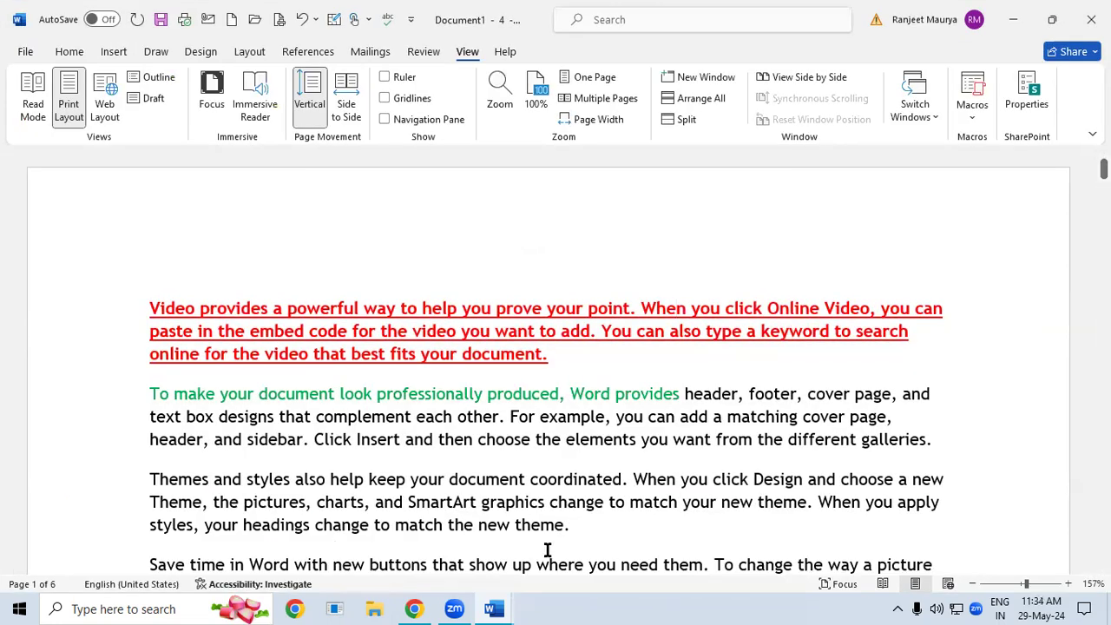
Close the Document1 - 4 and Document1 - 3 windows, and maximize the Document1 - 2 window.
{"action": "mouse_move", "coordinate": [499, 607]}
{"action": "left_click", "coordinate": [843, 484]}
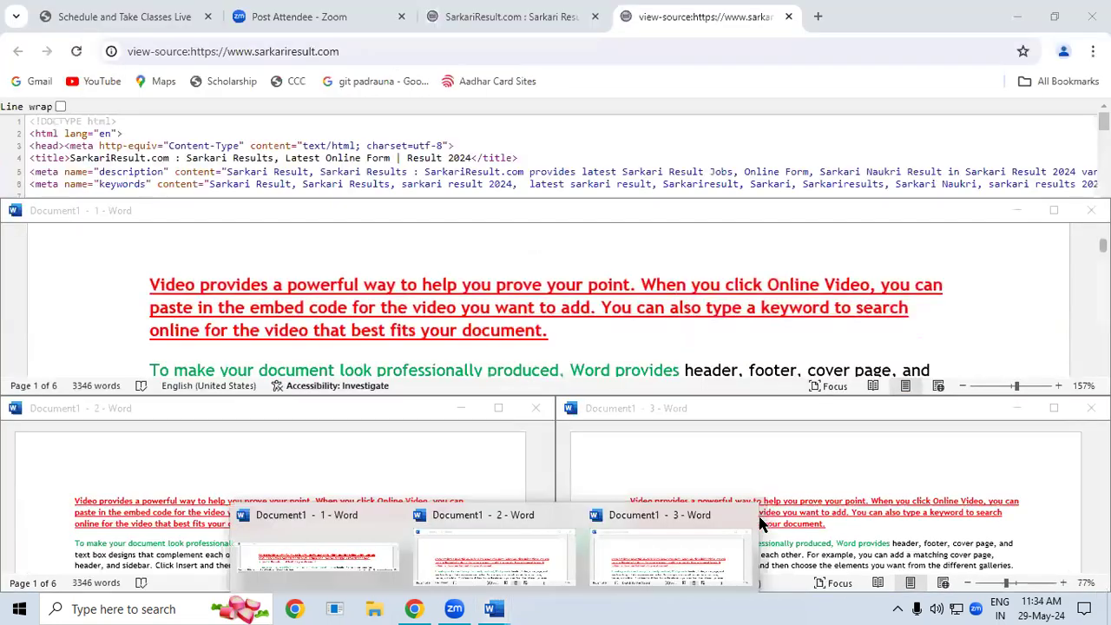
{"action": "left_click", "coordinate": [744, 515]}
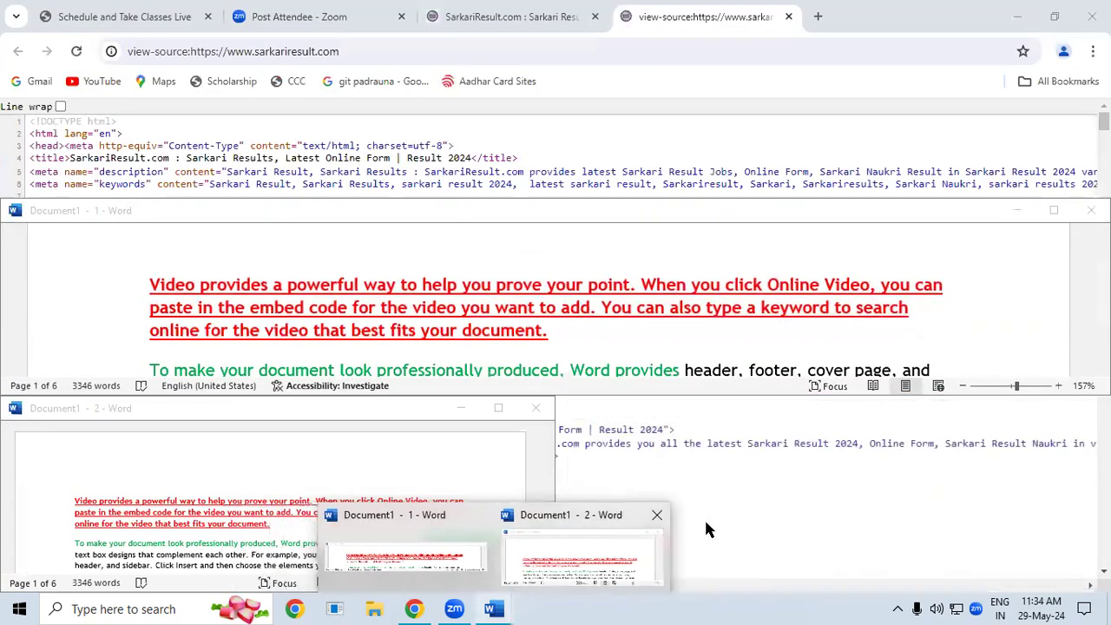
{"action": "left_click", "coordinate": [855, 469]}
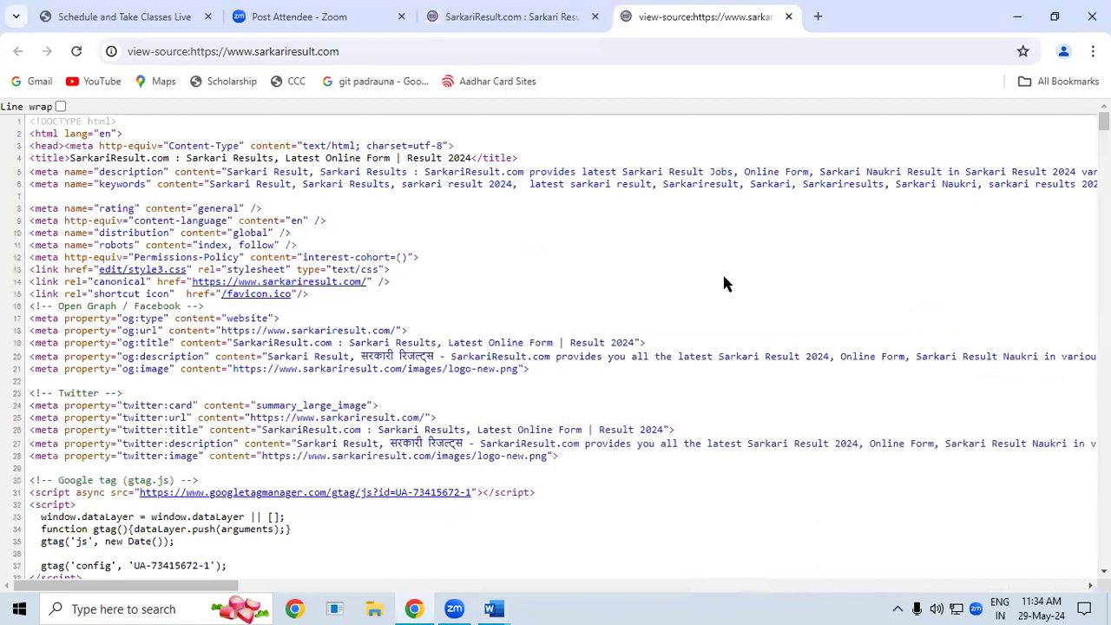
{"action": "left_click", "coordinate": [490, 608]}
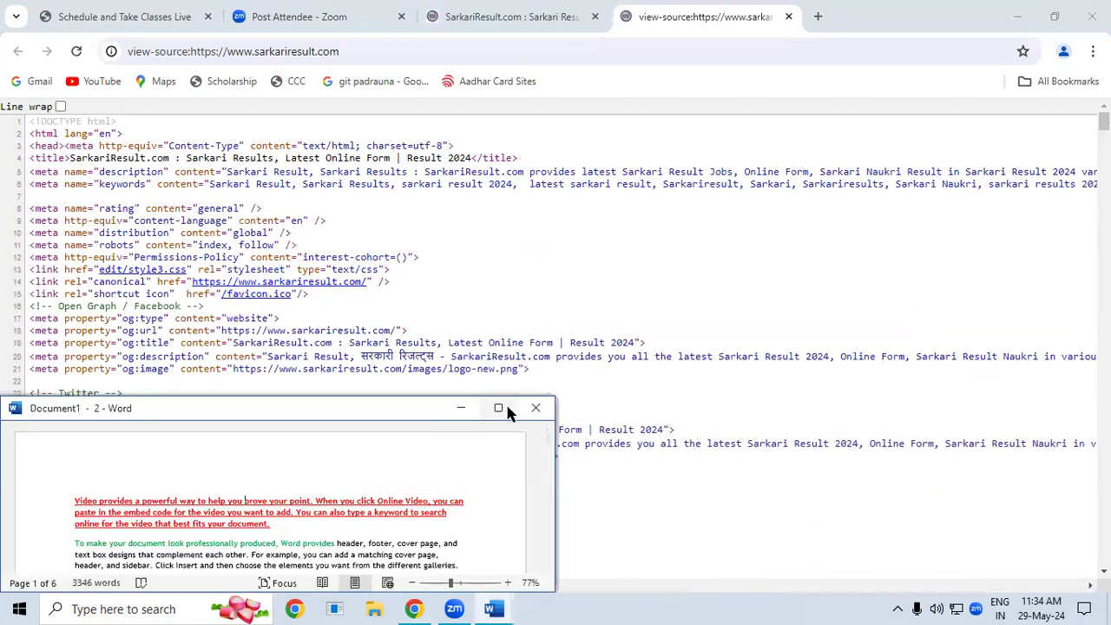
{"action": "left_click", "coordinate": [505, 404]}
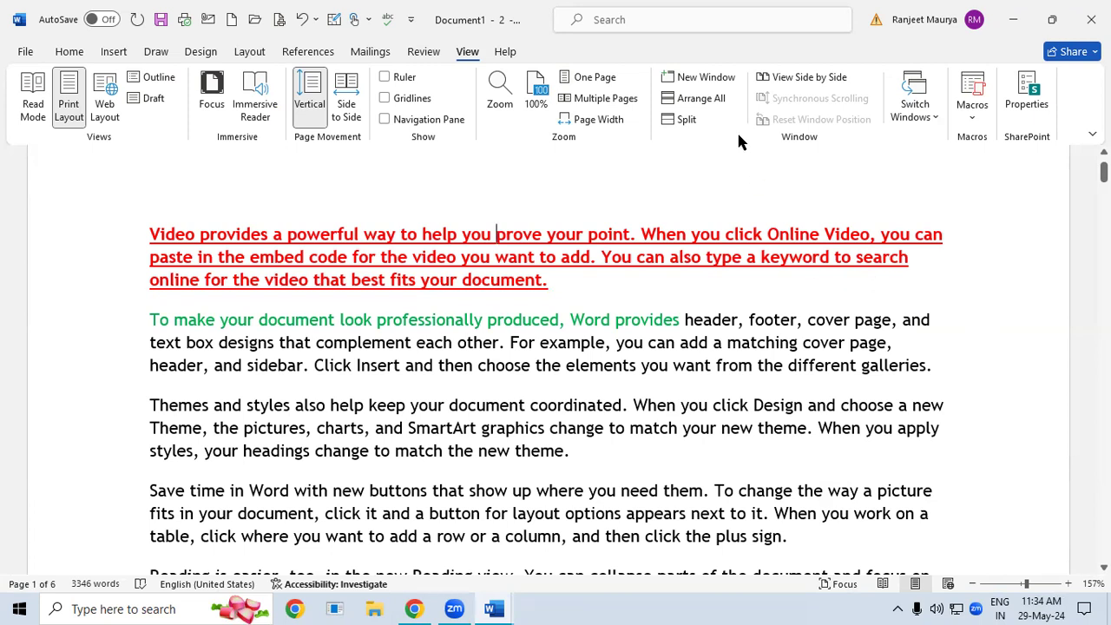
Arrange the two remaining windows together and enlarge "Video provides a powerful" to 18 pt in Document1 - 2.
{"action": "left_click", "coordinate": [700, 98]}
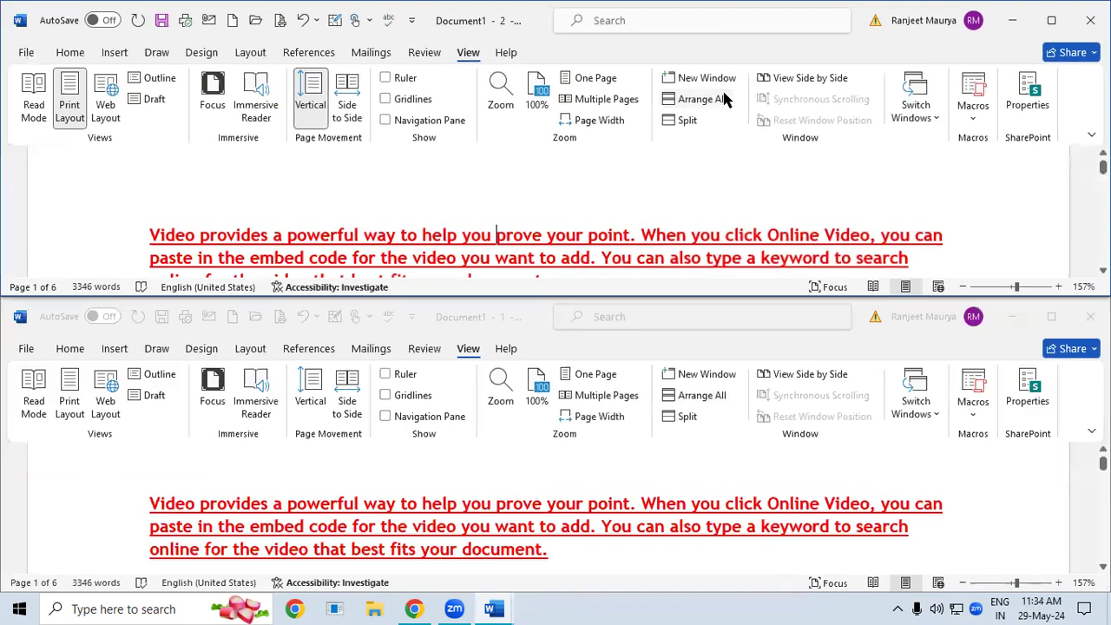
{"action": "left_click_drag", "start_coordinate": [153, 234], "coordinate": [328, 248]}
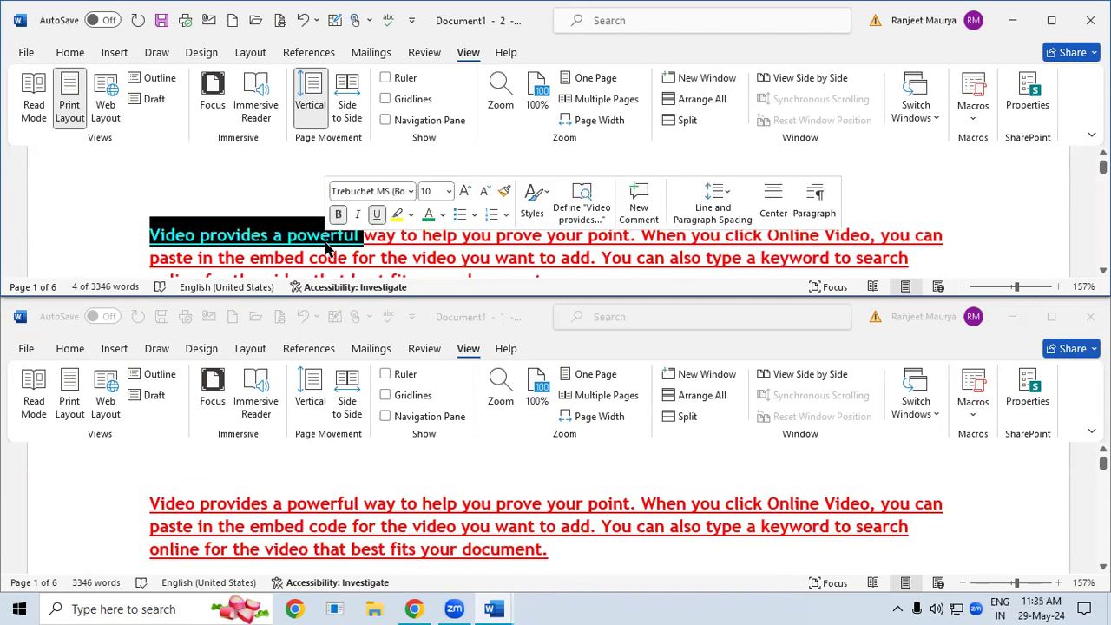
{"action": "key", "text": "ctrl+bracketright"}
{"action": "key", "text": "ctrl+bracketright"}
{"action": "key", "text": "ctrl+bracketright"}
{"action": "key", "text": "ctrl+bracketright"}
{"action": "key", "text": "ctrl+bracketright"}
{"action": "key", "text": "ctrl+bracketright"}
{"action": "key", "text": "ctrl+bracketright"}
{"action": "key", "text": "ctrl+bracketright"}
{"action": "key", "text": "ctrl+bracketright"}
{"action": "key", "text": "ctrl+bracketright"}
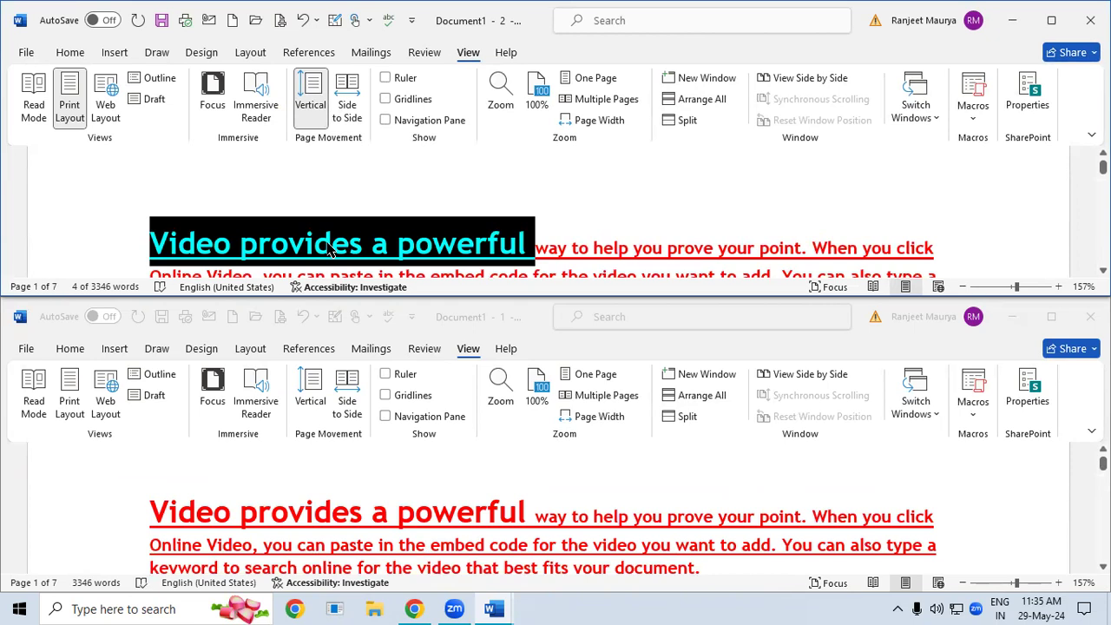
Color "Video provides a powerful" green and remove its underline in Document1 - 2, checking each change in Document1 - 1.
{"action": "left_click", "coordinate": [77, 54]}
{"action": "left_click", "coordinate": [318, 110]}
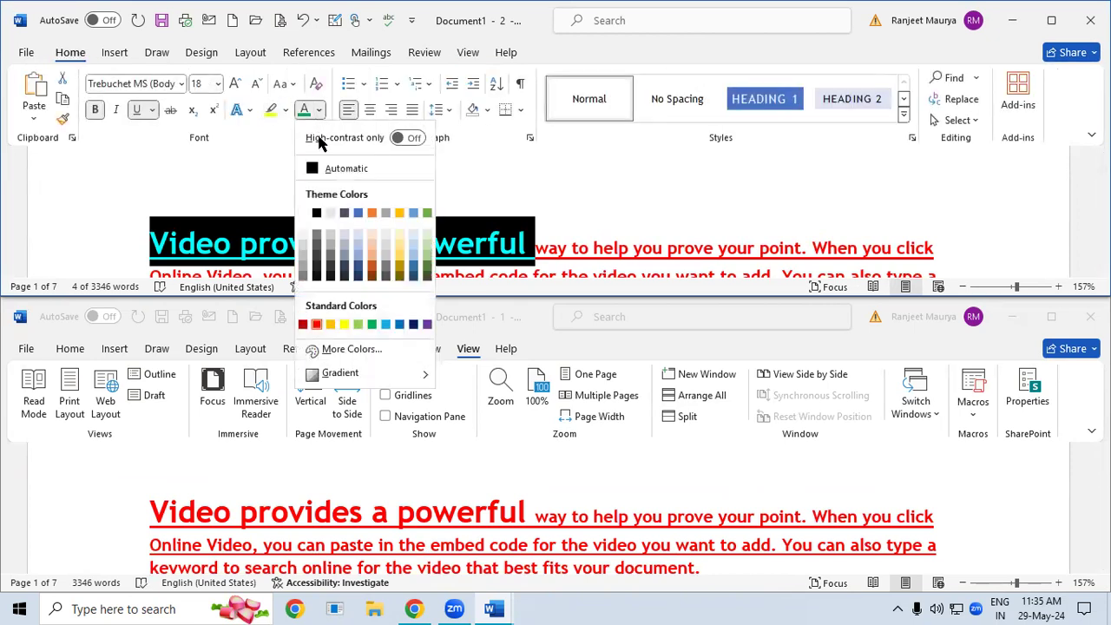
{"action": "left_click", "coordinate": [373, 323]}
{"action": "left_click", "coordinate": [722, 536]}
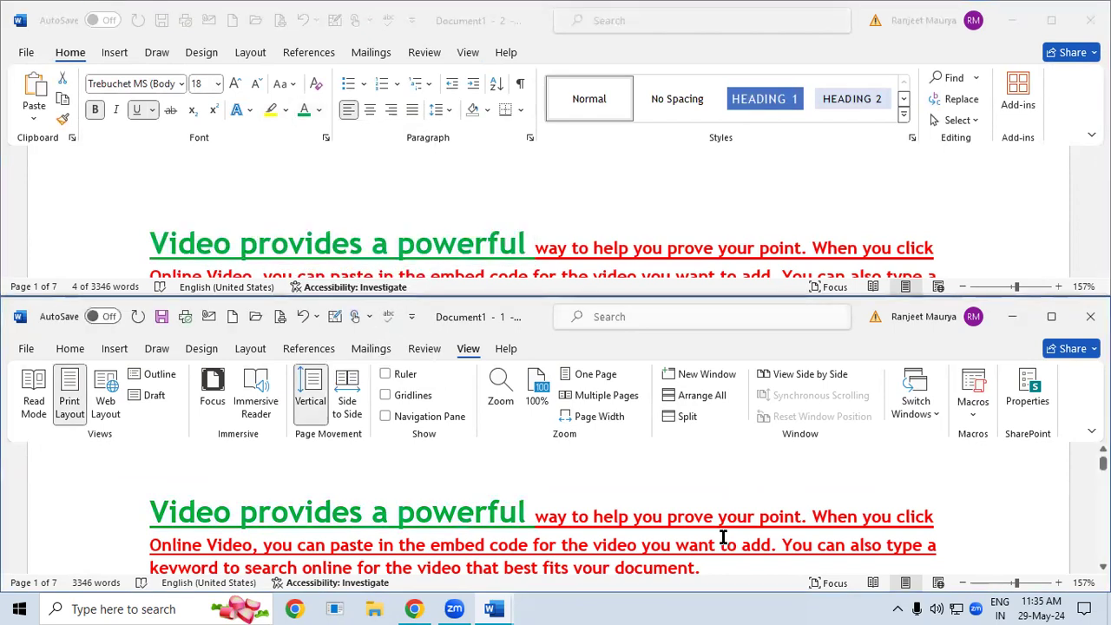
{"action": "left_click", "coordinate": [153, 246]}
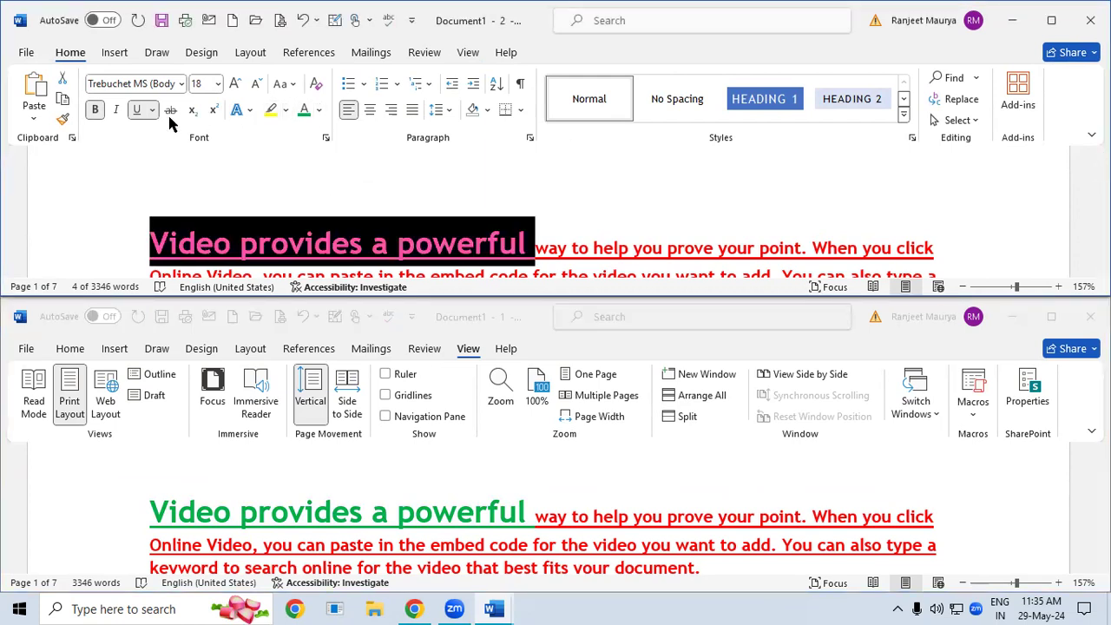
{"action": "left_click", "coordinate": [137, 113]}
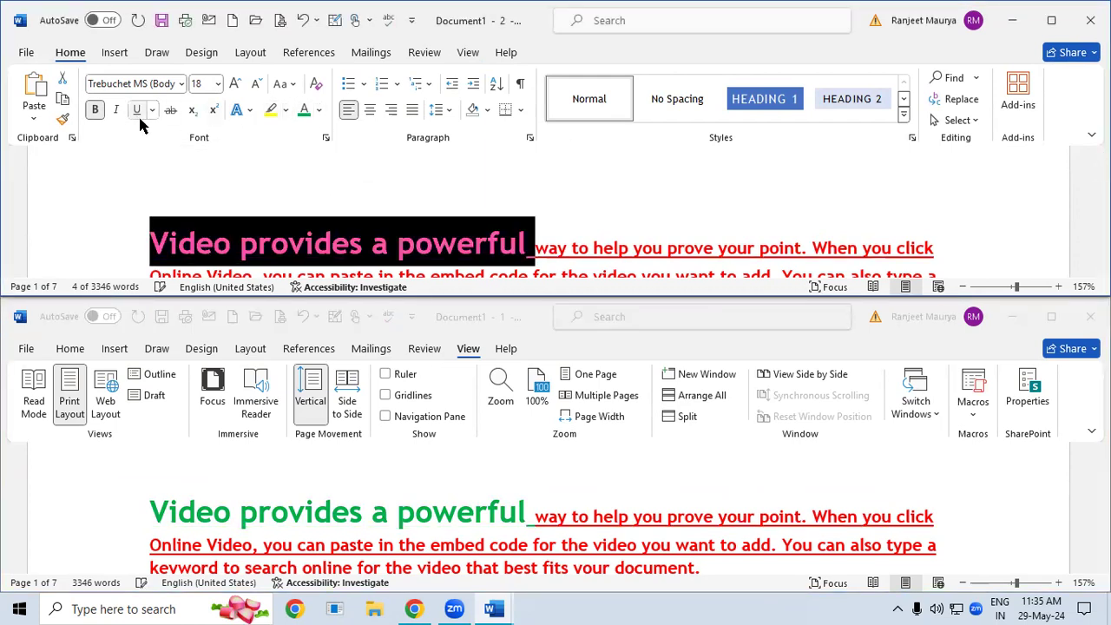
{"action": "left_click", "coordinate": [717, 498]}
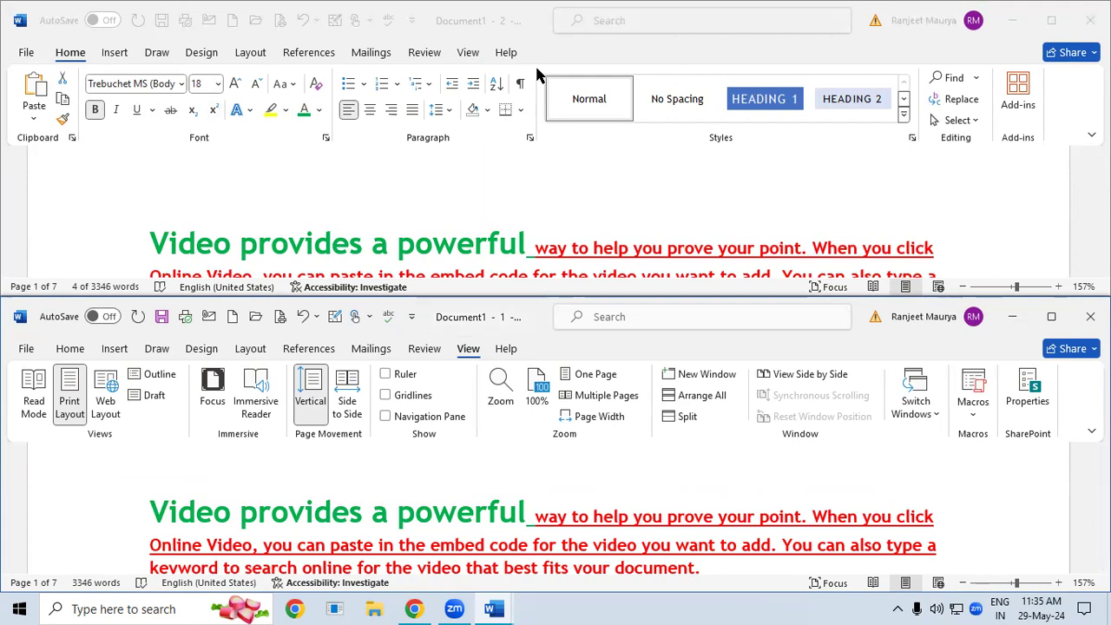
View the two document windows side by side, maximize Document1 - 2, and clear the text selection.
{"action": "left_click", "coordinate": [475, 52]}
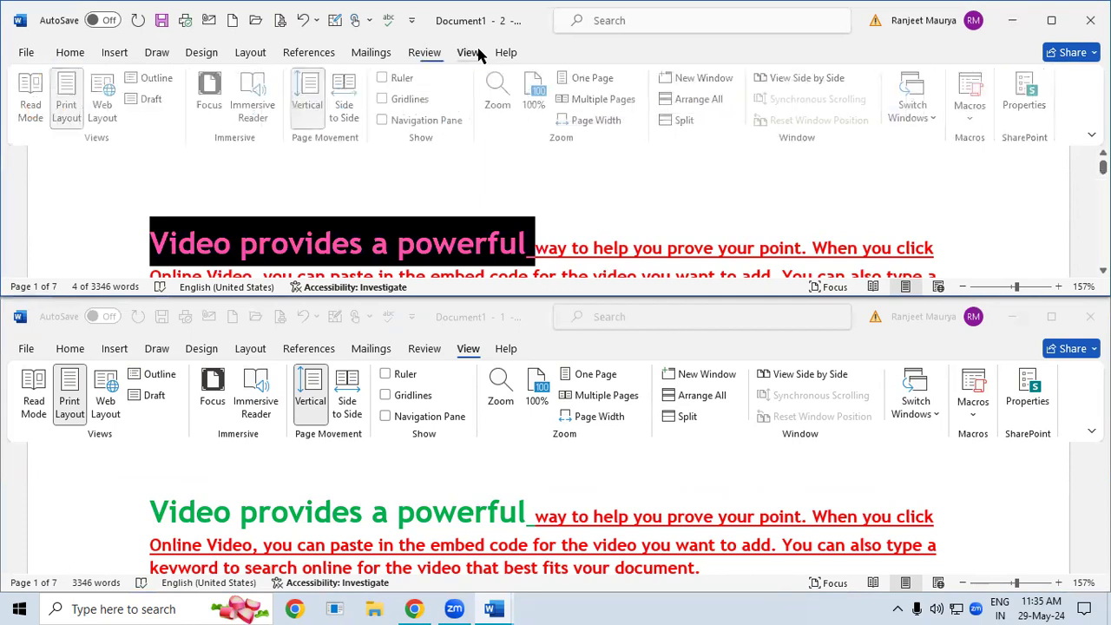
{"action": "left_click", "coordinate": [786, 85]}
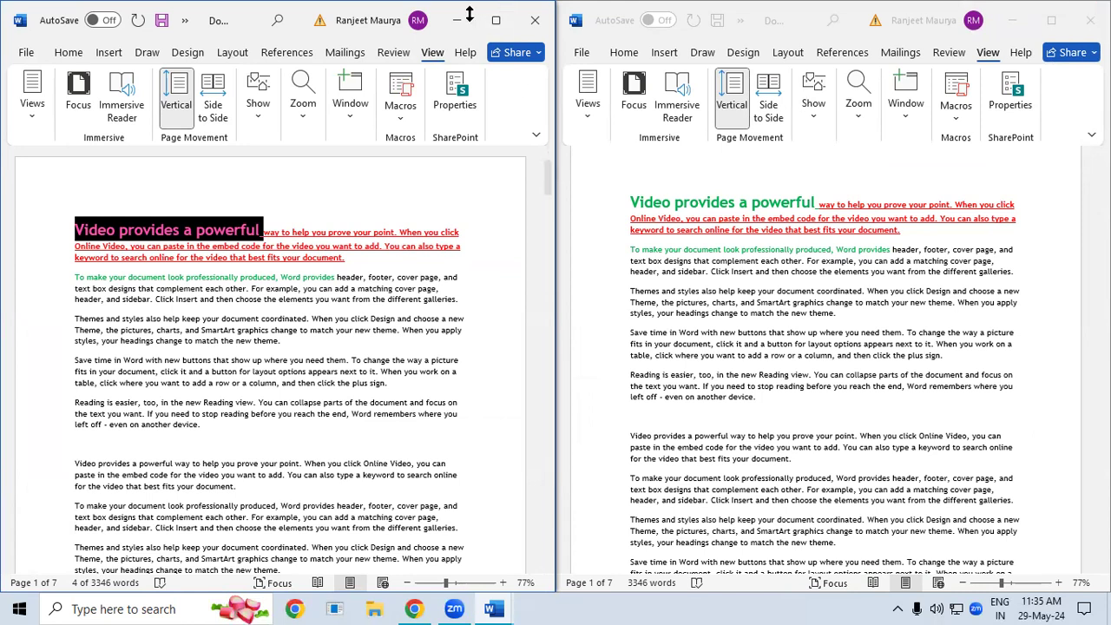
{"action": "left_click", "coordinate": [495, 19]}
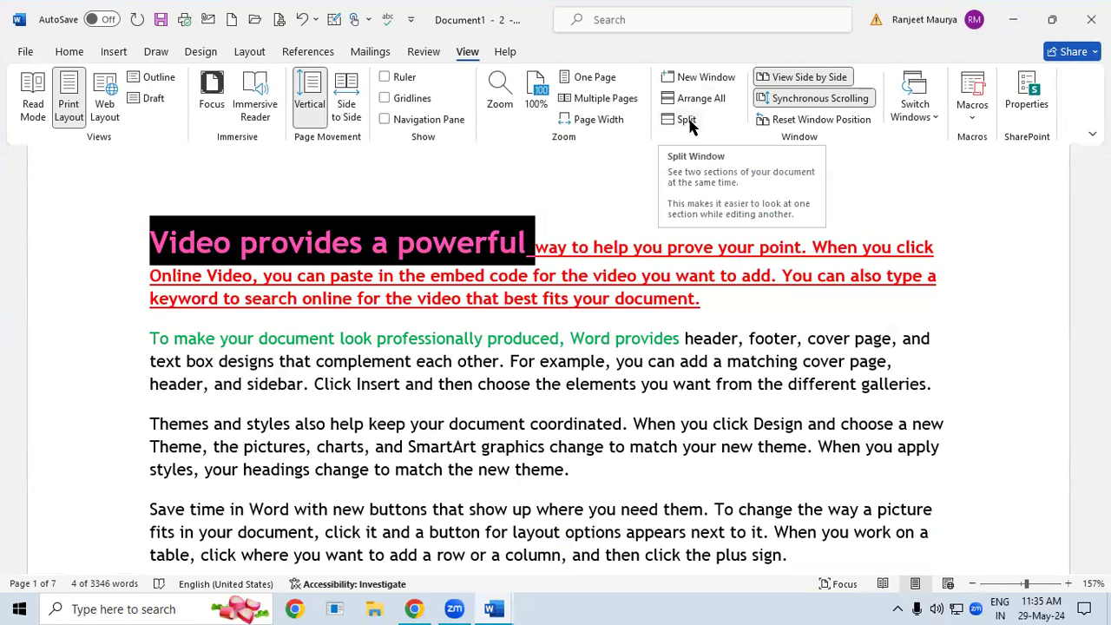
{"action": "left_click", "coordinate": [683, 340]}
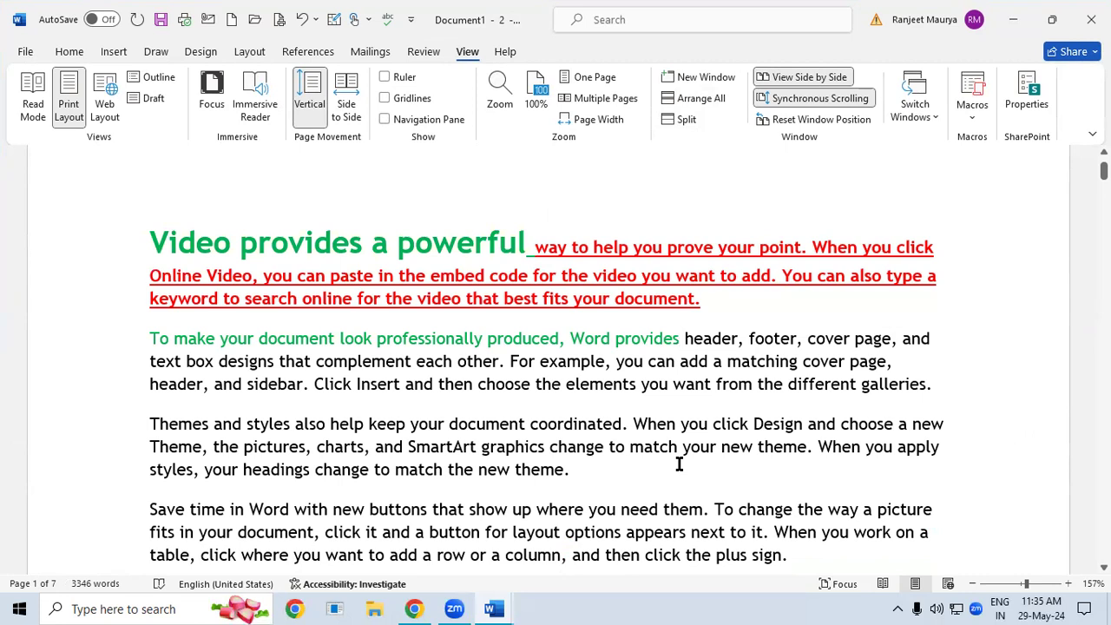
Split the window into two panes, view different parts of the document in them, and remove the split.
{"action": "left_click", "coordinate": [679, 122]}
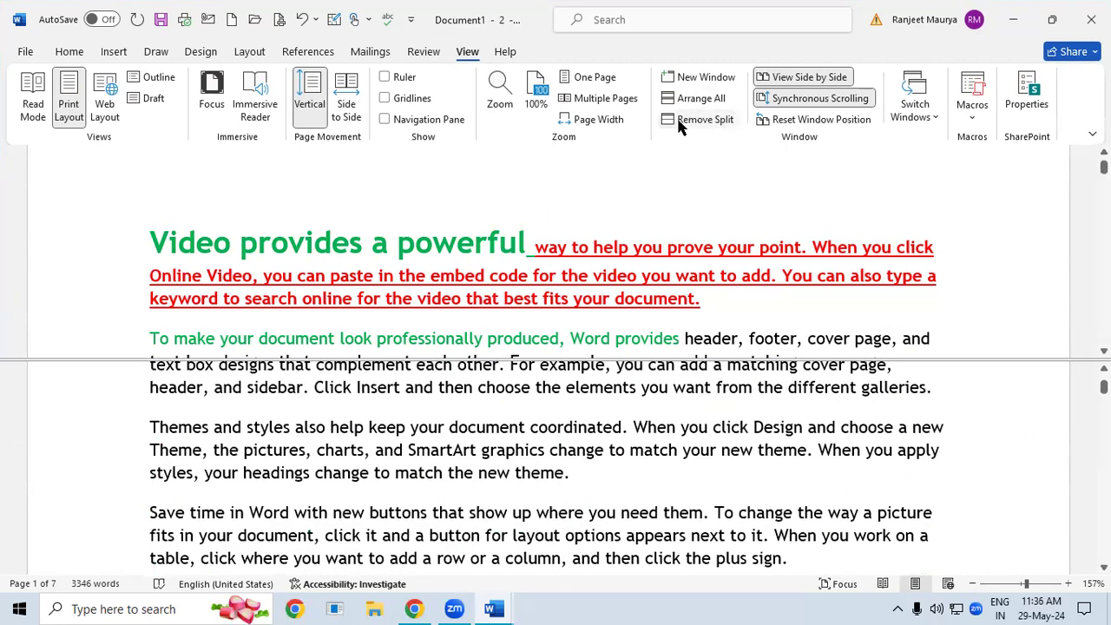
{"action": "key", "text": "ctrl+Home"}
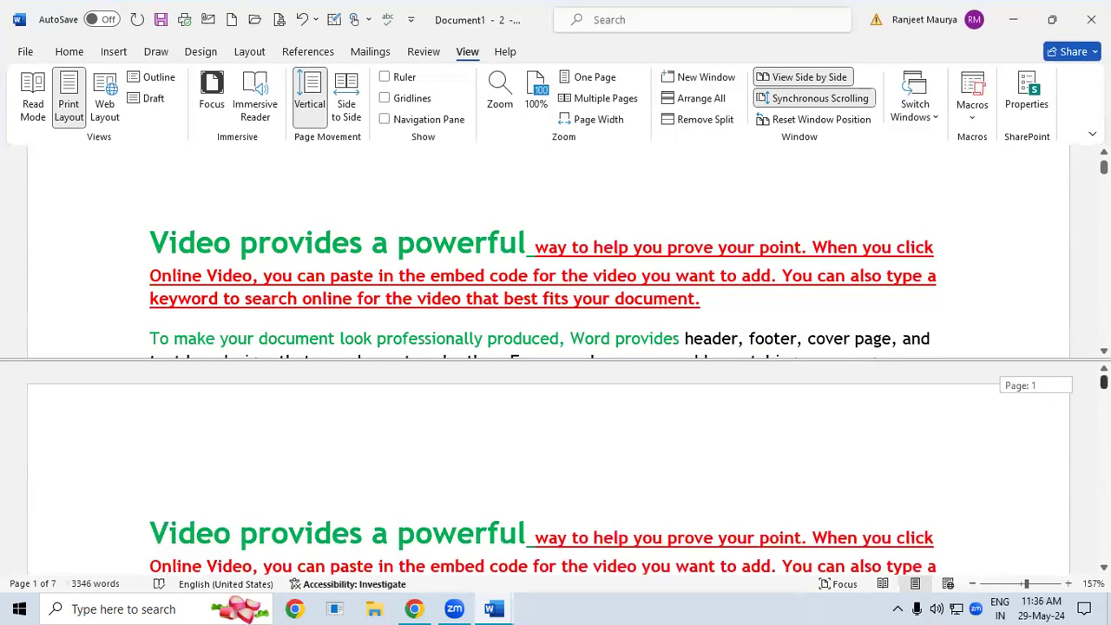
{"action": "left_click_drag", "start_coordinate": [1105, 166], "coordinate": [1104, 188]}
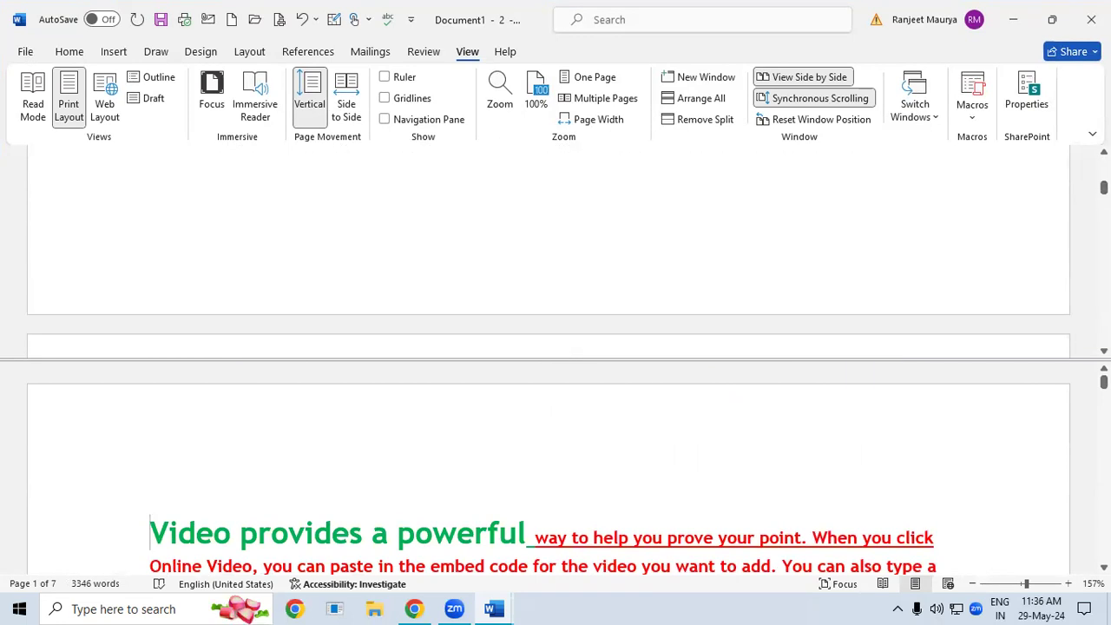
{"action": "left_click", "coordinate": [720, 121]}
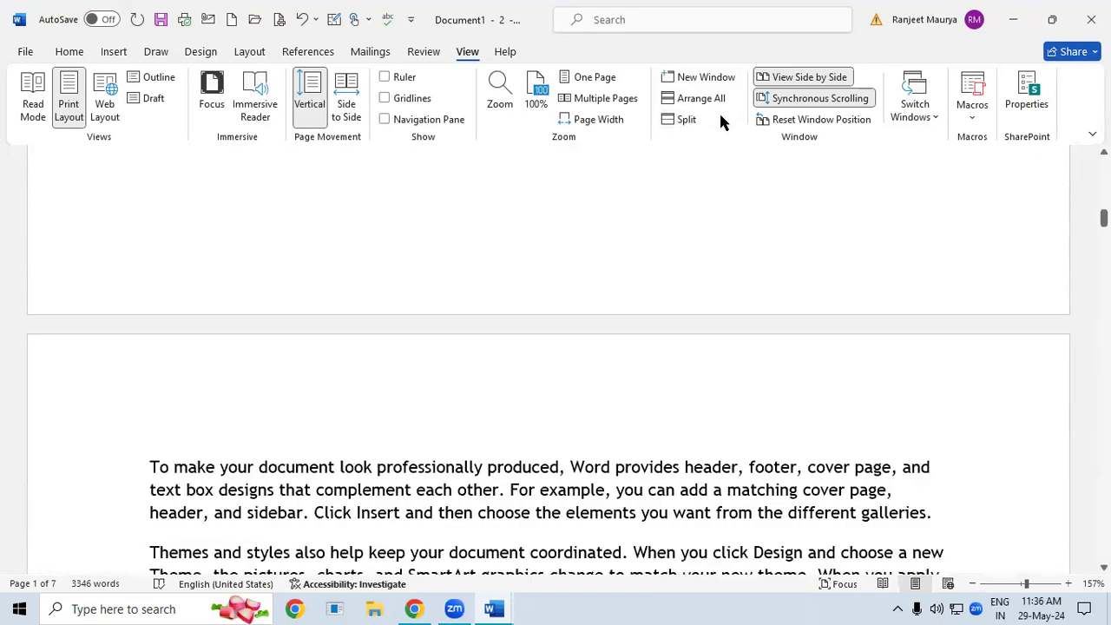
Turn off side-by-side viewing of the two document windows.
{"action": "left_click_drag", "start_coordinate": [1104, 218], "coordinate": [1104, 167]}
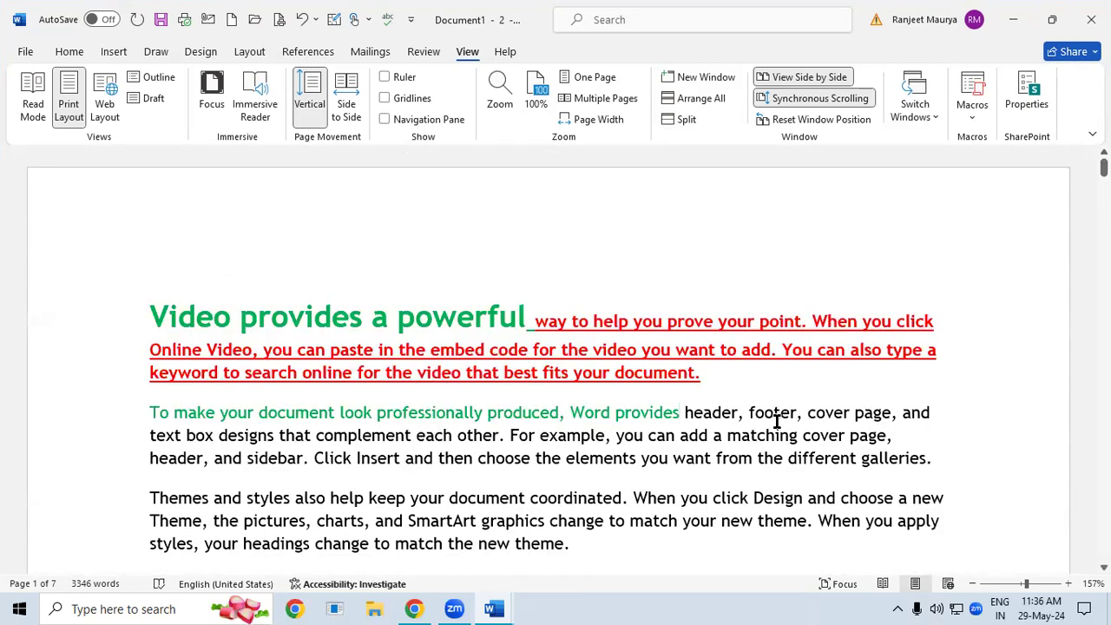
{"action": "left_click", "coordinate": [811, 77]}
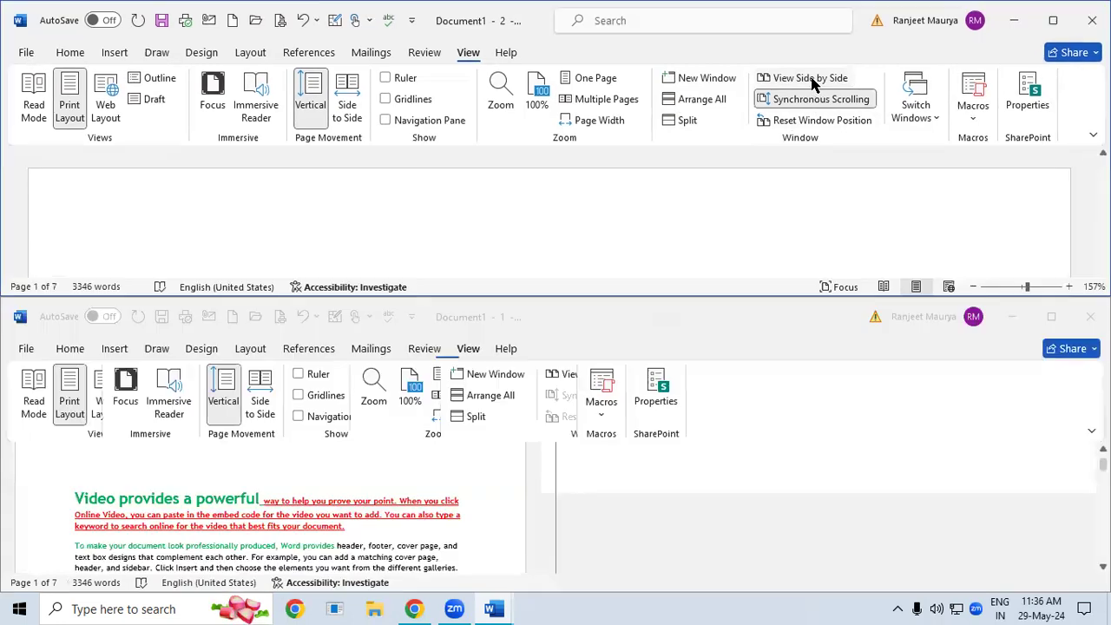
View the two document windows side by side and scroll through the document in each to show synchronous scrolling.
{"action": "left_click", "coordinate": [789, 75]}
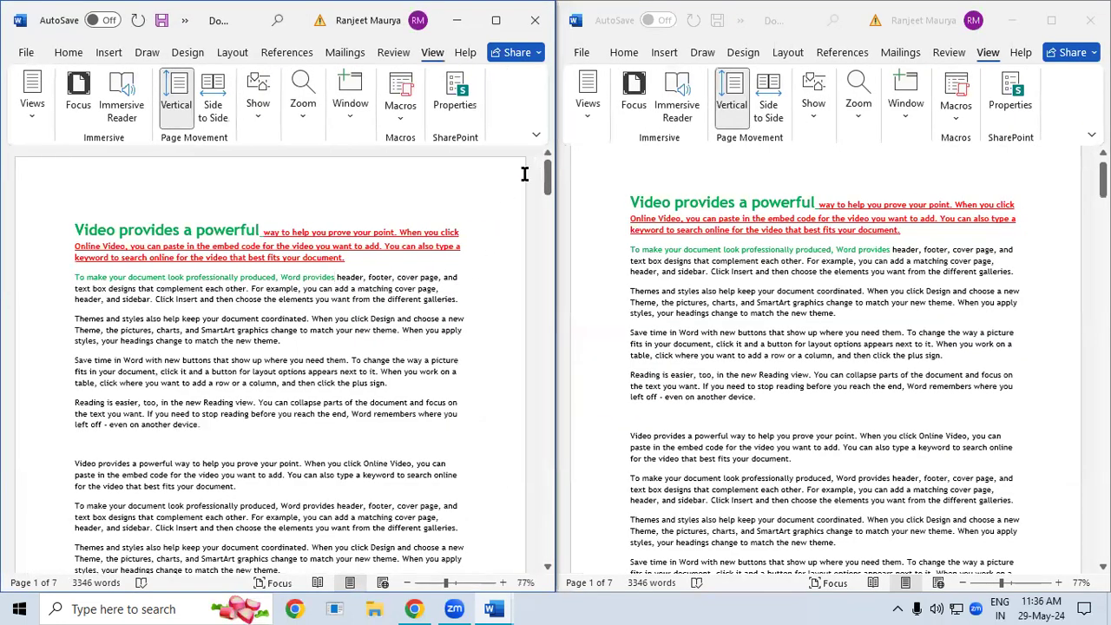
{"action": "left_click_drag", "start_coordinate": [548, 178], "coordinate": [572, 165]}
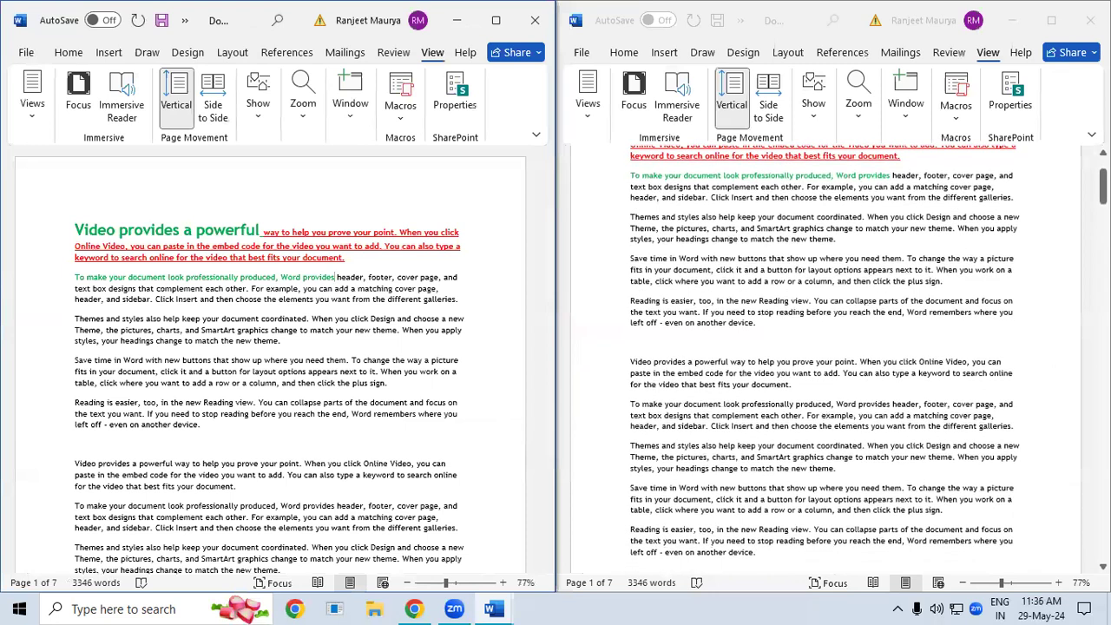
{"action": "left_click", "coordinate": [859, 172]}
{"action": "left_click_drag", "start_coordinate": [1102, 187], "coordinate": [1102, 164]}
{"action": "left_click", "coordinate": [415, 284]}
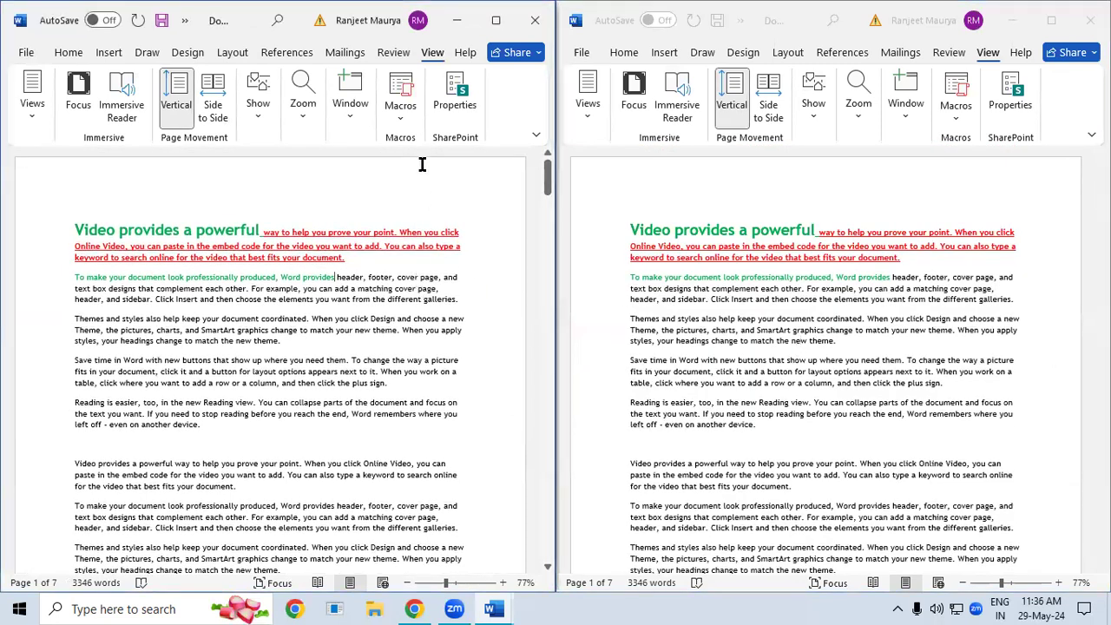
Try to turn off synchronous scrolling from the maximized Document1 - 2 window, and view the windows side by side again.
{"action": "left_click", "coordinate": [346, 121]}
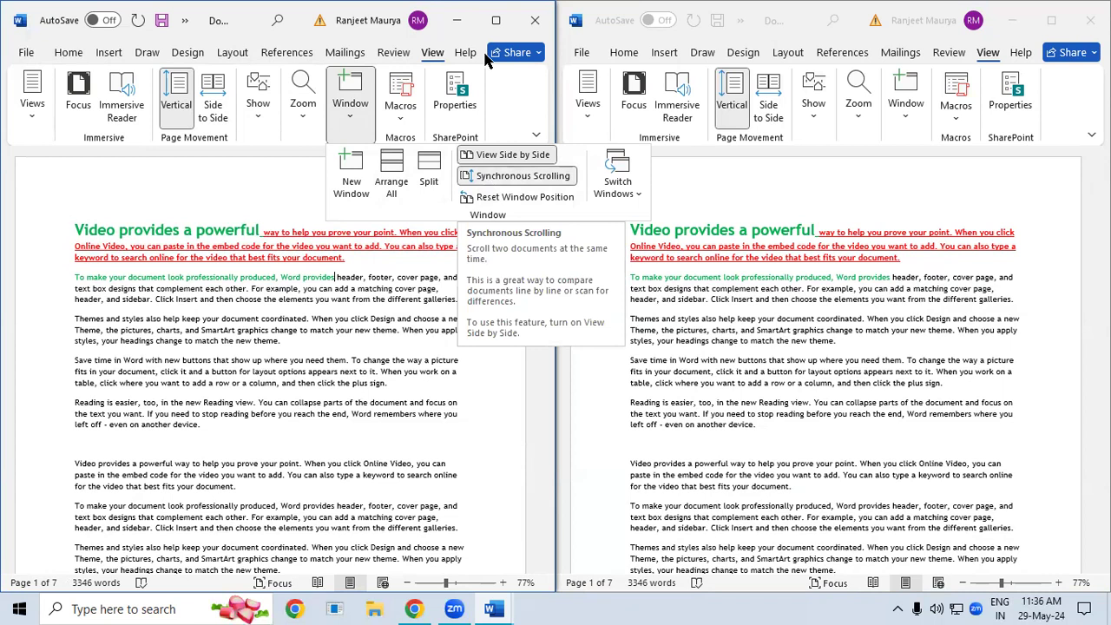
{"action": "left_click", "coordinate": [496, 20]}
{"action": "left_click", "coordinate": [496, 20]}
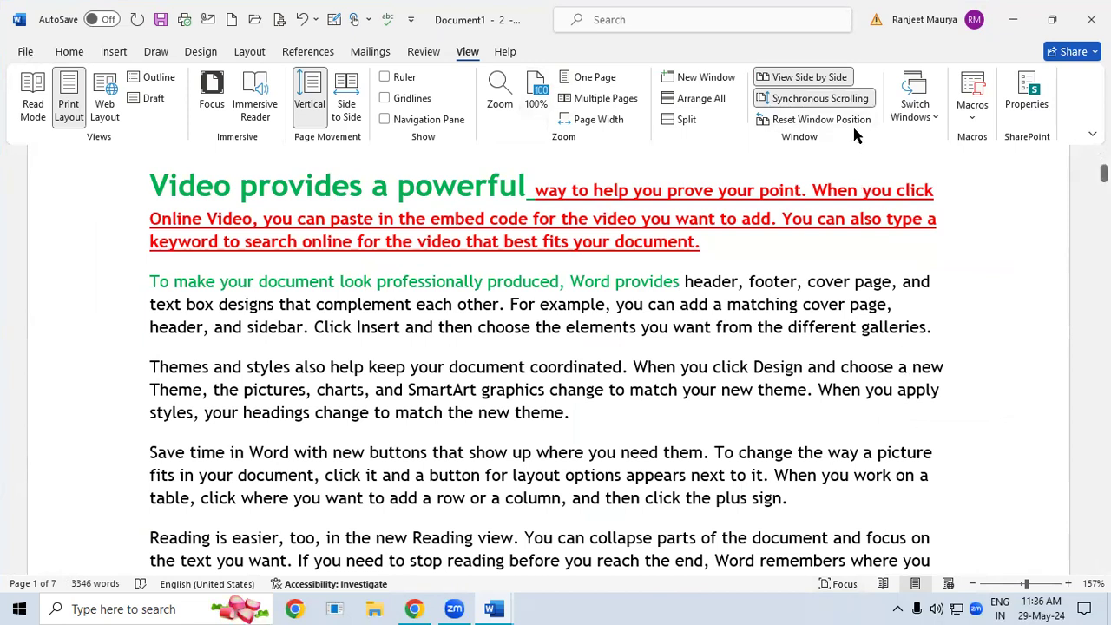
{"action": "left_click", "coordinate": [838, 98]}
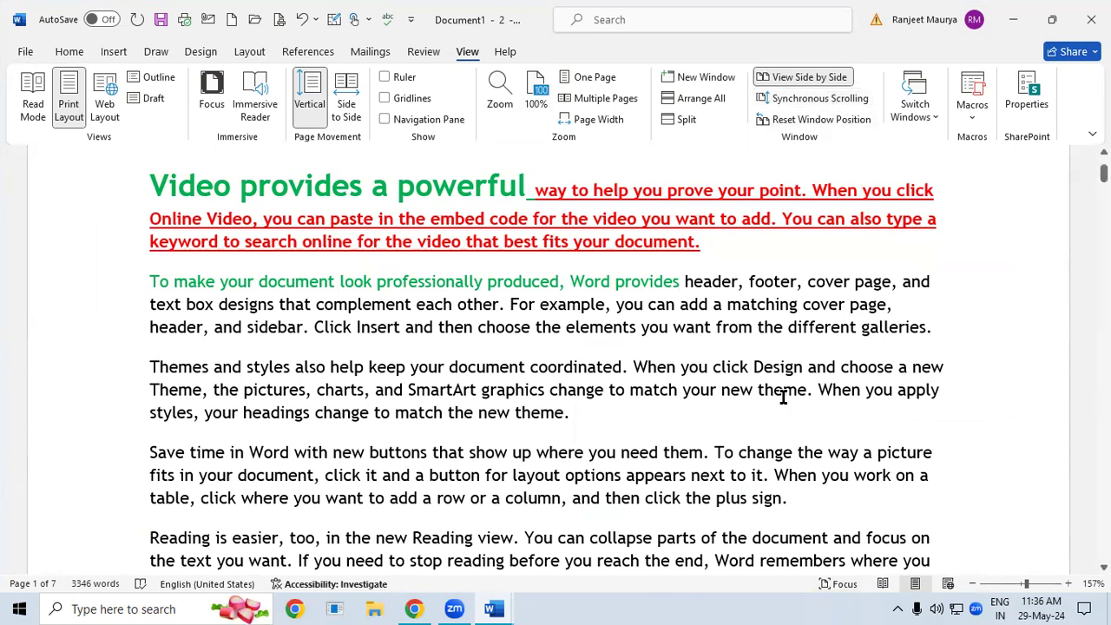
{"action": "left_click", "coordinate": [796, 78]}
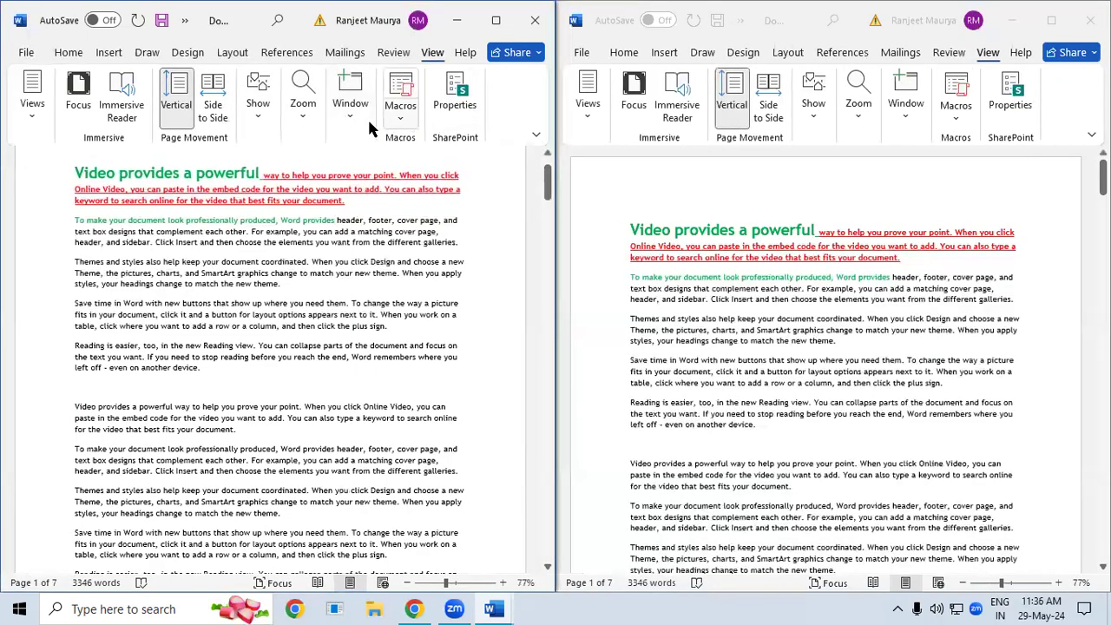
Turn off synchronous scrolling for the side-by-side windows and scroll each window independently to its top.
{"action": "left_click", "coordinate": [357, 117]}
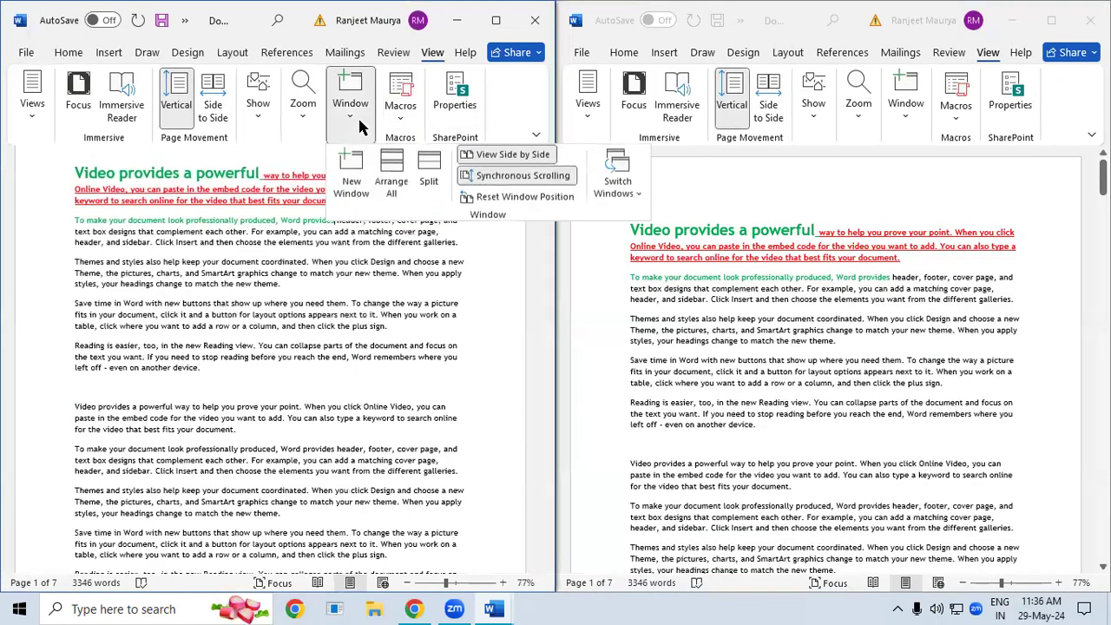
{"action": "left_click", "coordinate": [509, 178]}
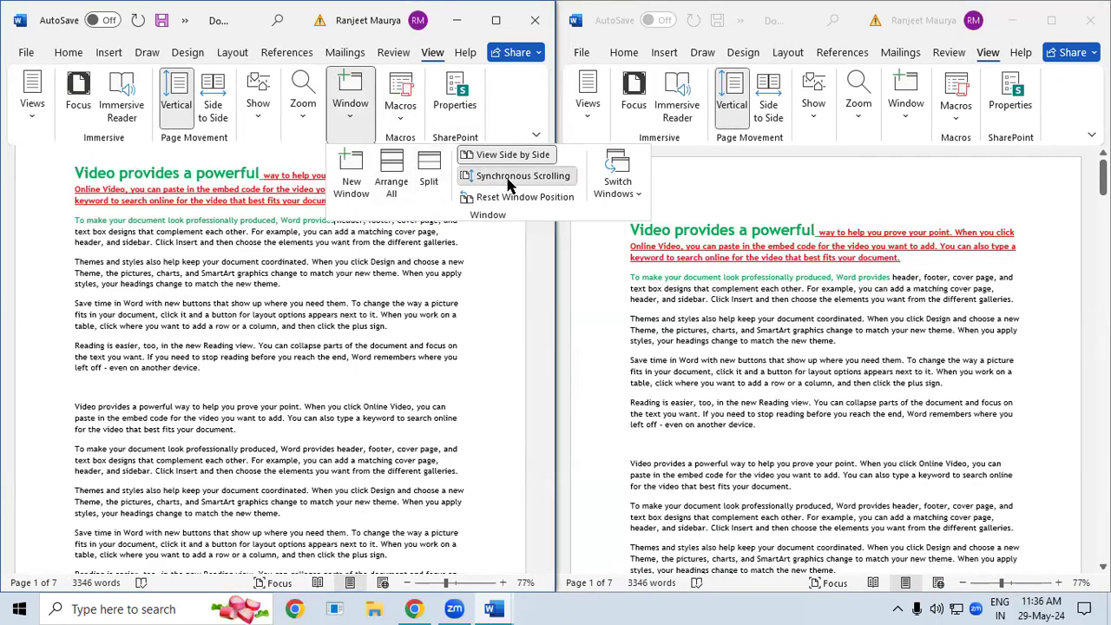
{"action": "left_click", "coordinate": [385, 363]}
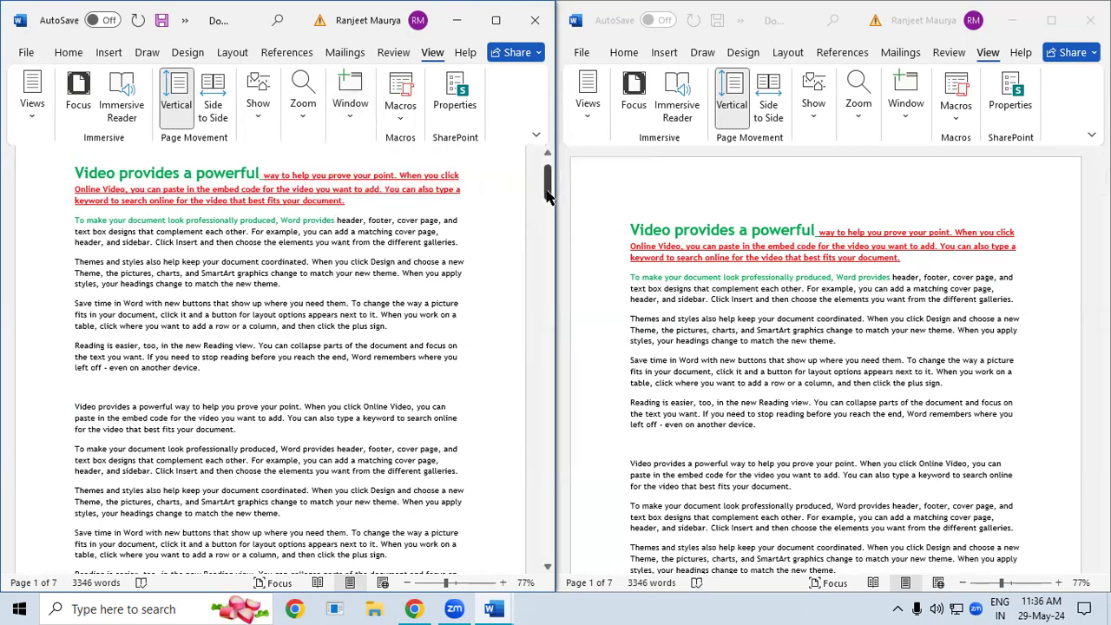
{"action": "mouse_move", "coordinate": [549, 190]}
{"action": "left_mouse_down"}
{"action": "mouse_move", "coordinate": [548, 247]}
{"action": "mouse_move", "coordinate": [547, 174]}
{"action": "left_mouse_up"}
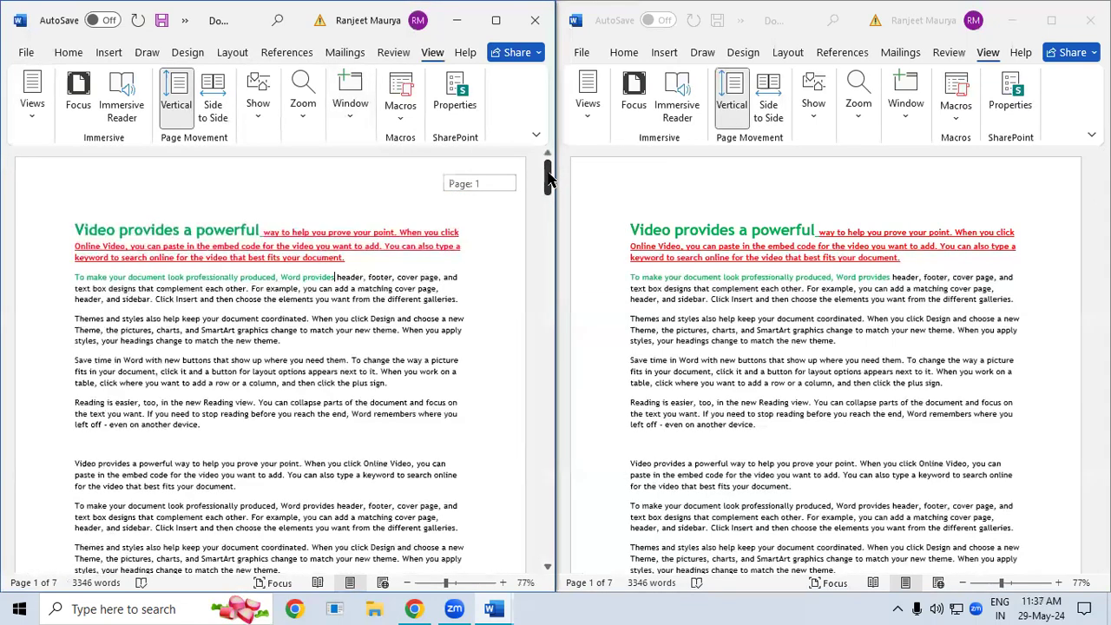
{"action": "left_click", "coordinate": [1020, 321]}
{"action": "mouse_move", "coordinate": [1103, 173]}
{"action": "left_mouse_down"}
{"action": "mouse_move", "coordinate": [1103, 303]}
{"action": "mouse_move", "coordinate": [1102, 163]}
{"action": "left_mouse_up"}
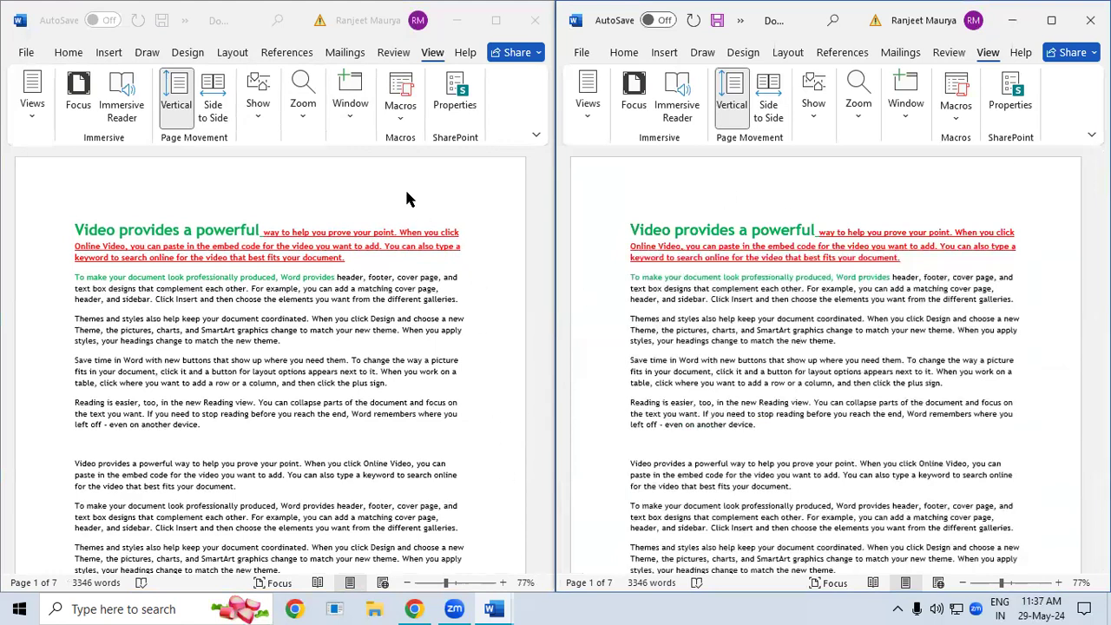
Turn synchronous scrolling back on and scroll the two side-by-side windows together.
{"action": "left_click", "coordinate": [354, 111]}
{"action": "left_click", "coordinate": [354, 111]}
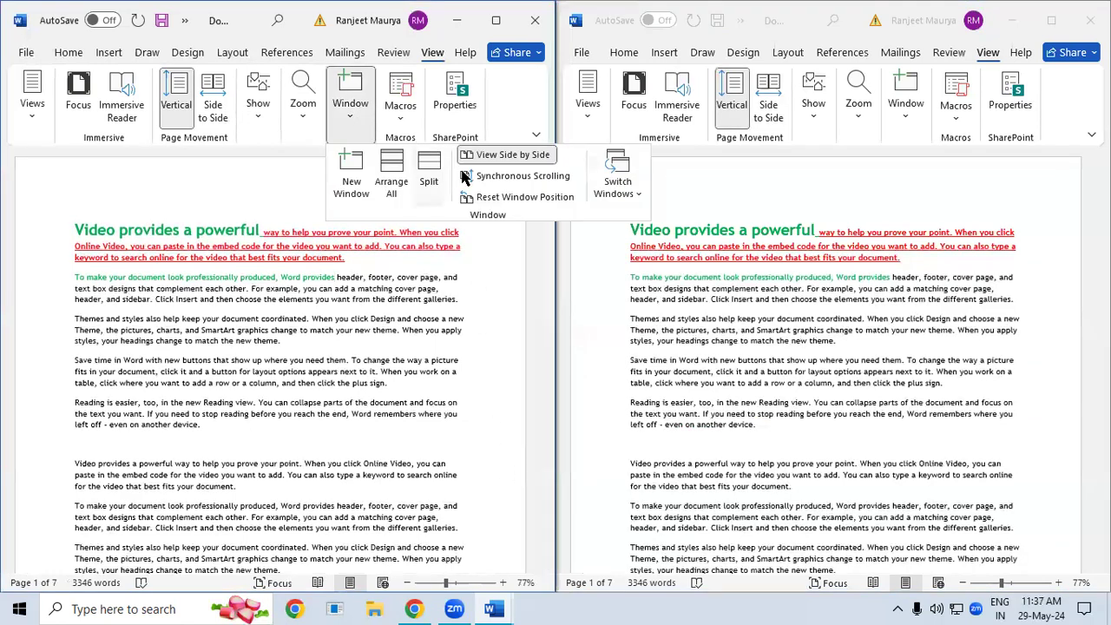
{"action": "left_click", "coordinate": [432, 321]}
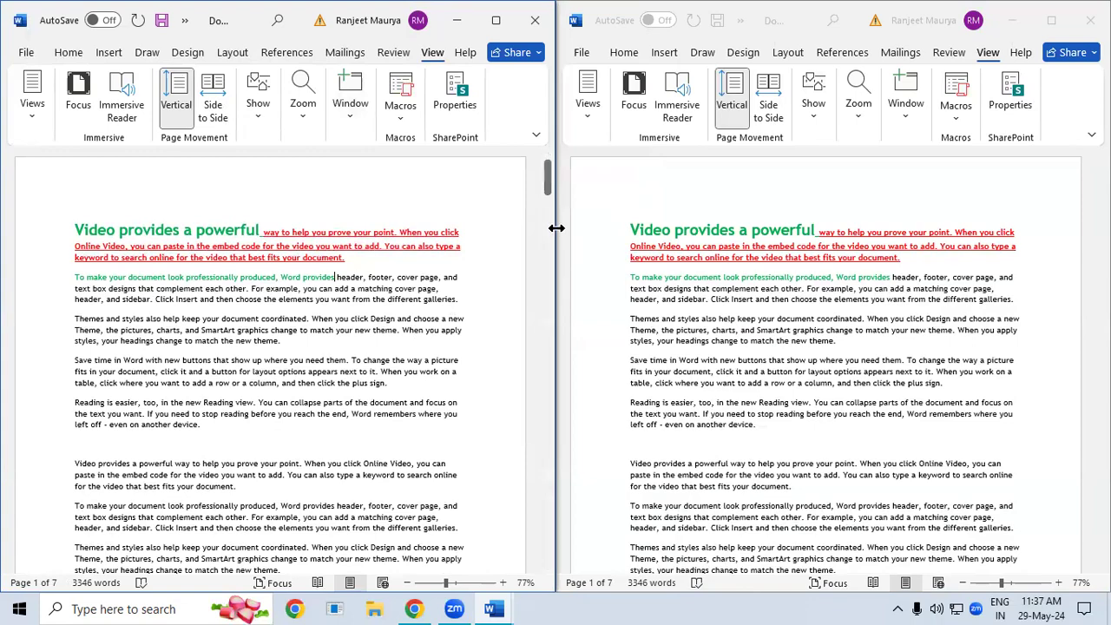
{"action": "left_click_drag", "start_coordinate": [545, 182], "coordinate": [555, 153]}
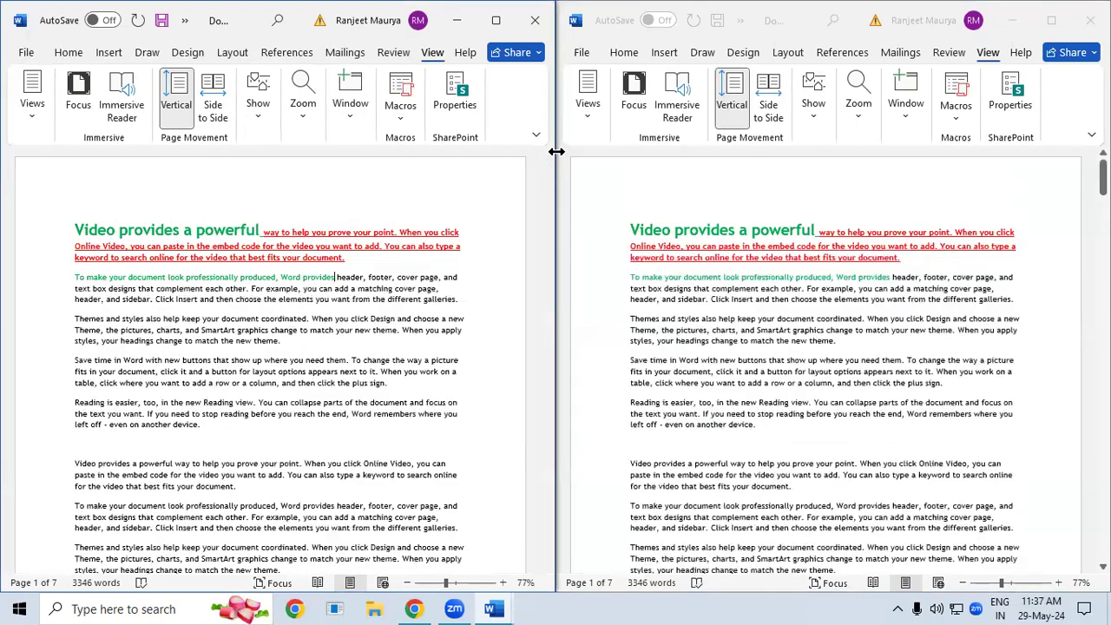
Maximize Document1 - 2, and reset the window position so both document windows share the screen equally.
{"action": "left_click", "coordinate": [495, 22]}
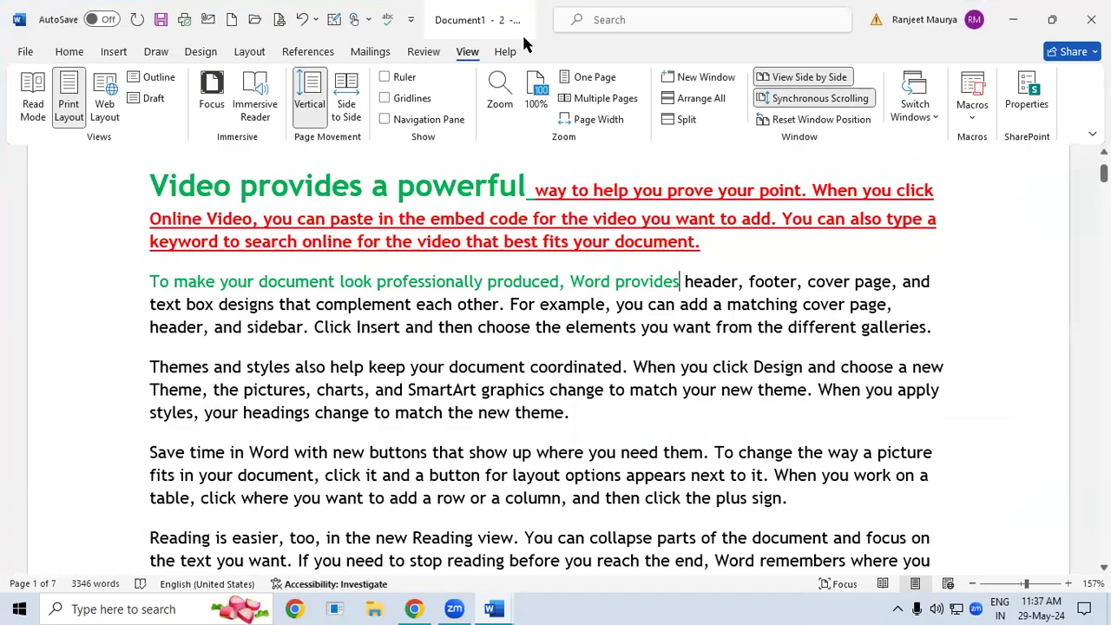
{"action": "left_click", "coordinate": [820, 119]}
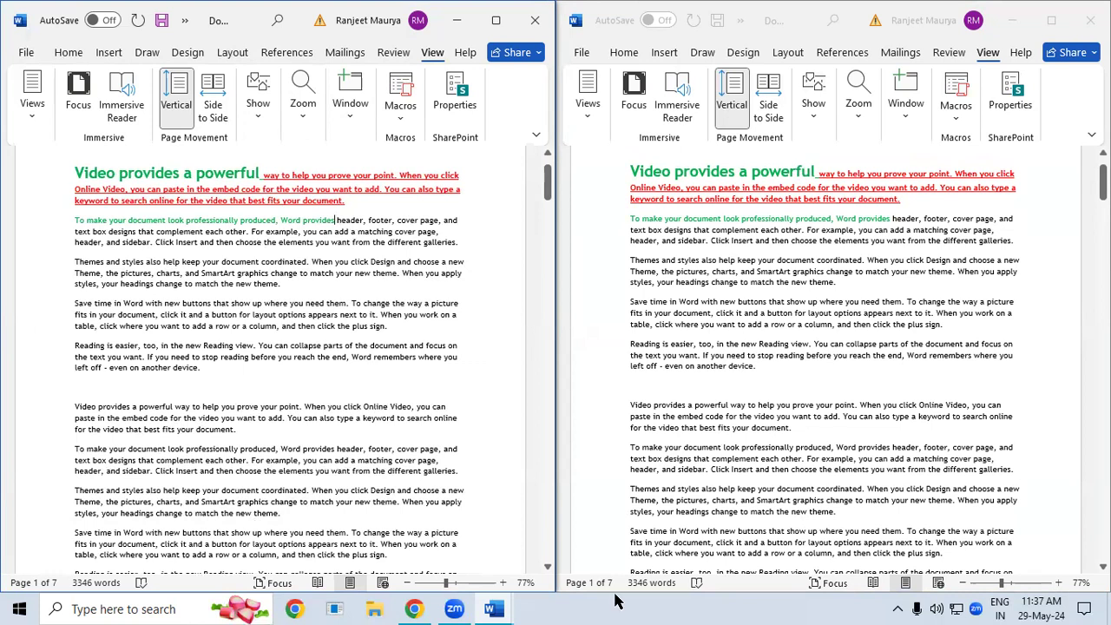
{"action": "left_click", "coordinate": [781, 569]}
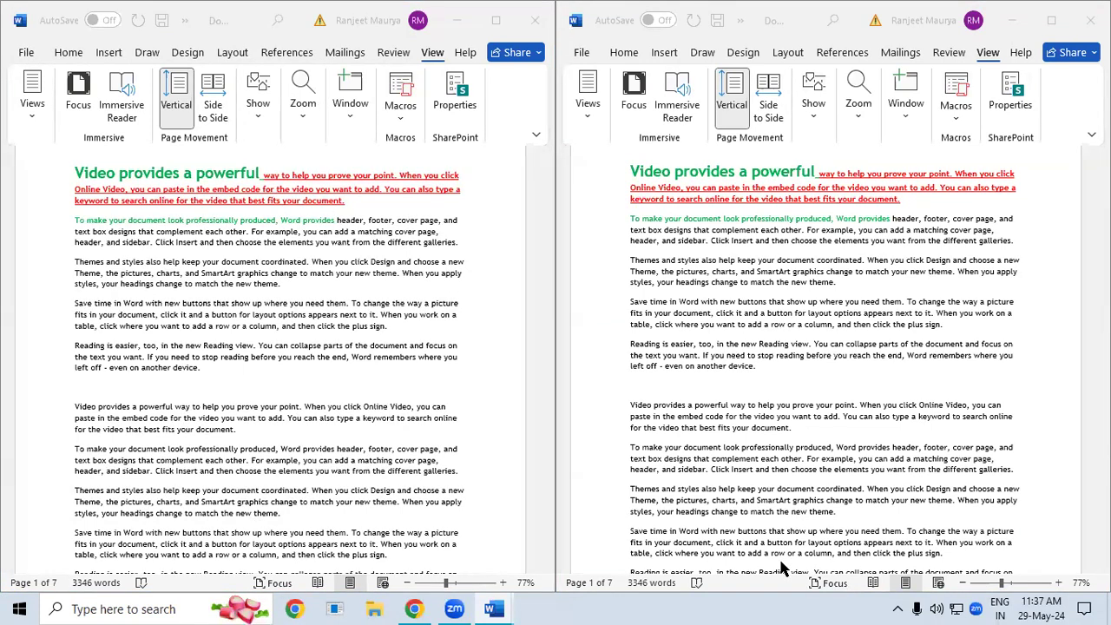
{"action": "left_click", "coordinate": [508, 94]}
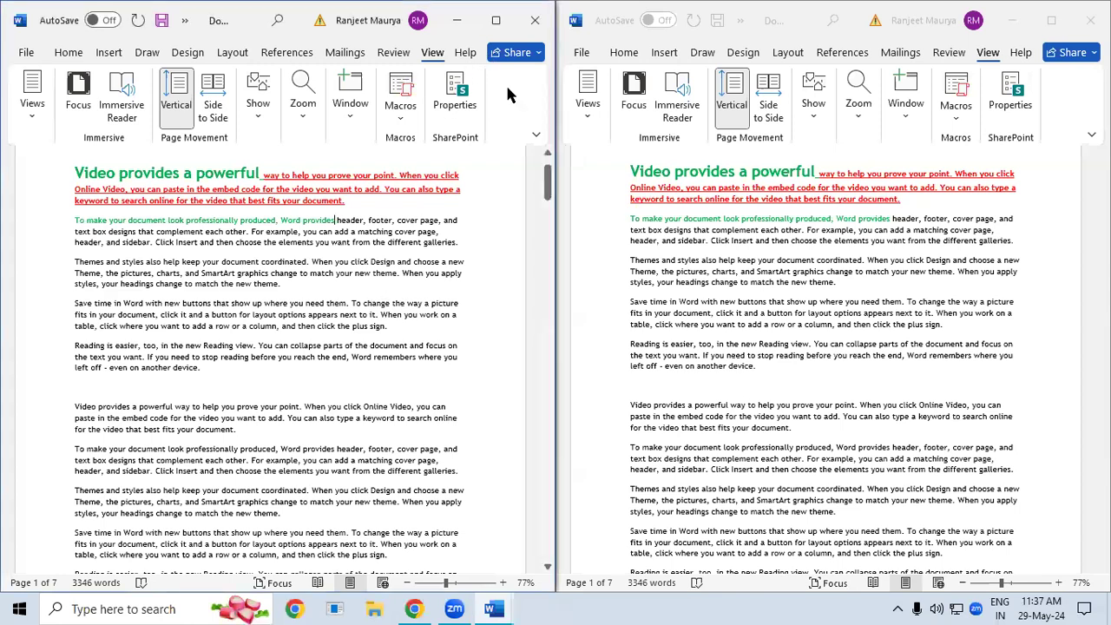
Maximize Document1 - 2 and open two additional new windows of the same document.
{"action": "left_click", "coordinate": [497, 14]}
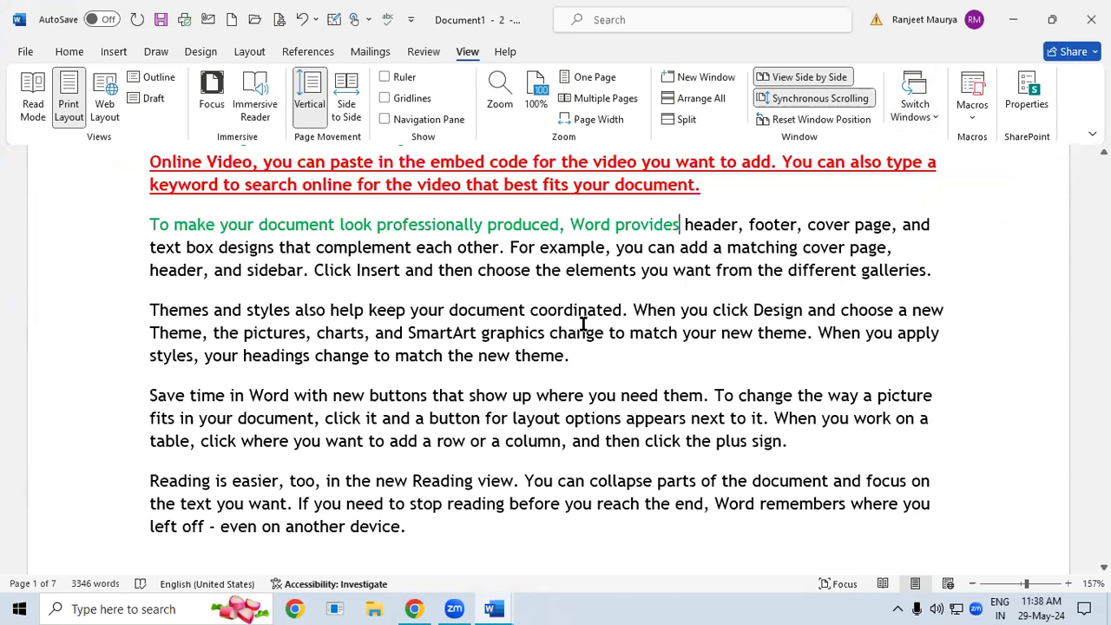
{"action": "left_click", "coordinate": [712, 80]}
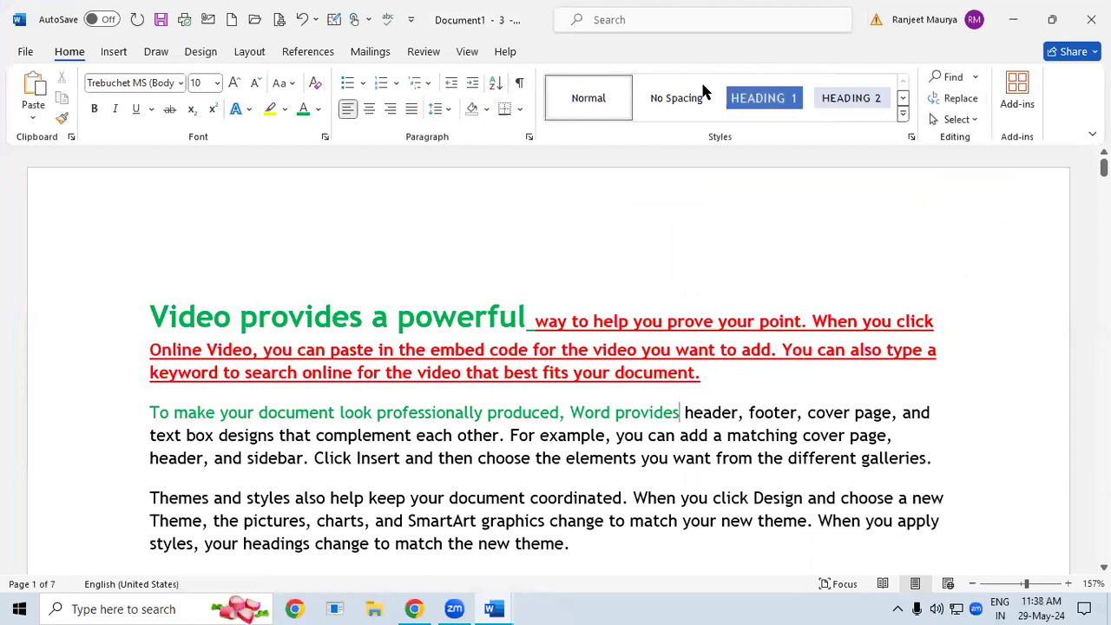
{"action": "left_click", "coordinate": [457, 54]}
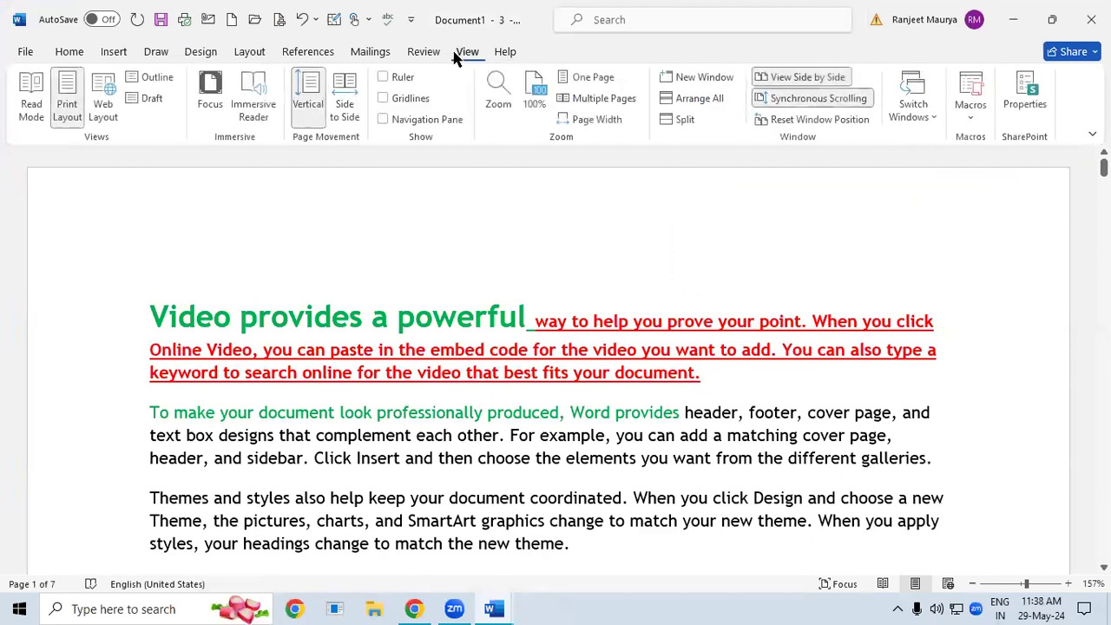
{"action": "left_click", "coordinate": [721, 79]}
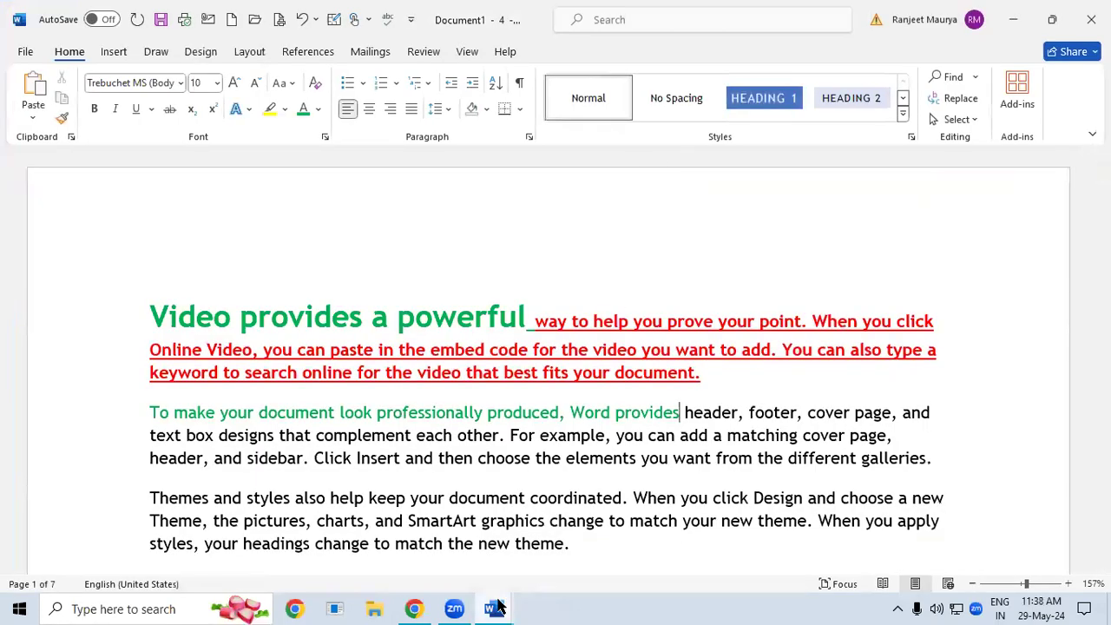
Bring the Document1 - 1 window to the front and maximize it.
{"action": "mouse_move", "coordinate": [497, 606]}
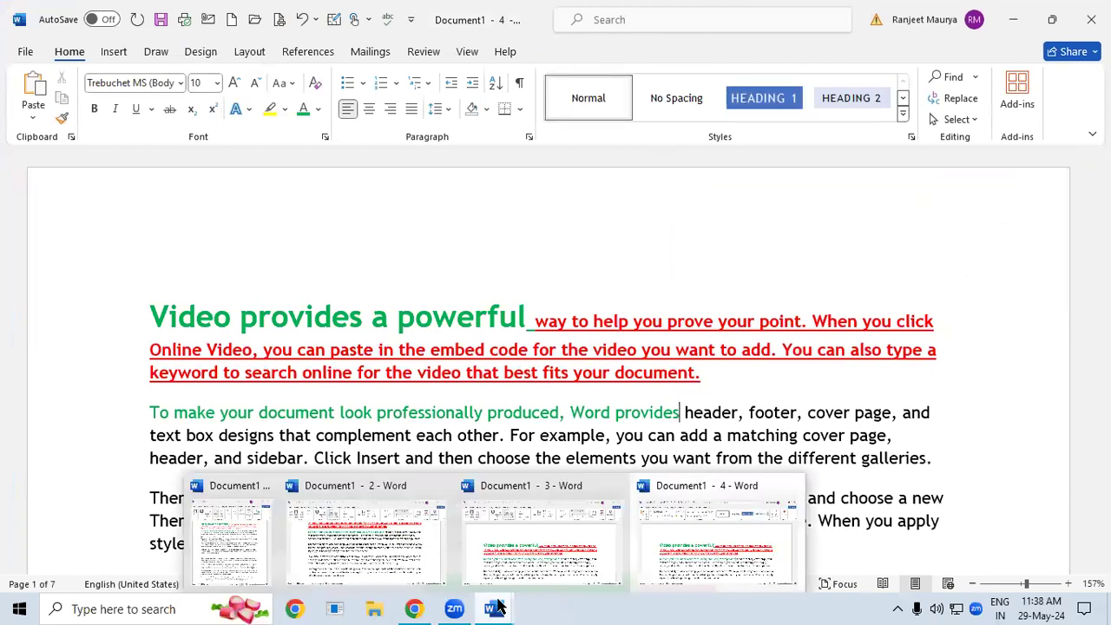
{"action": "left_click", "coordinate": [245, 547]}
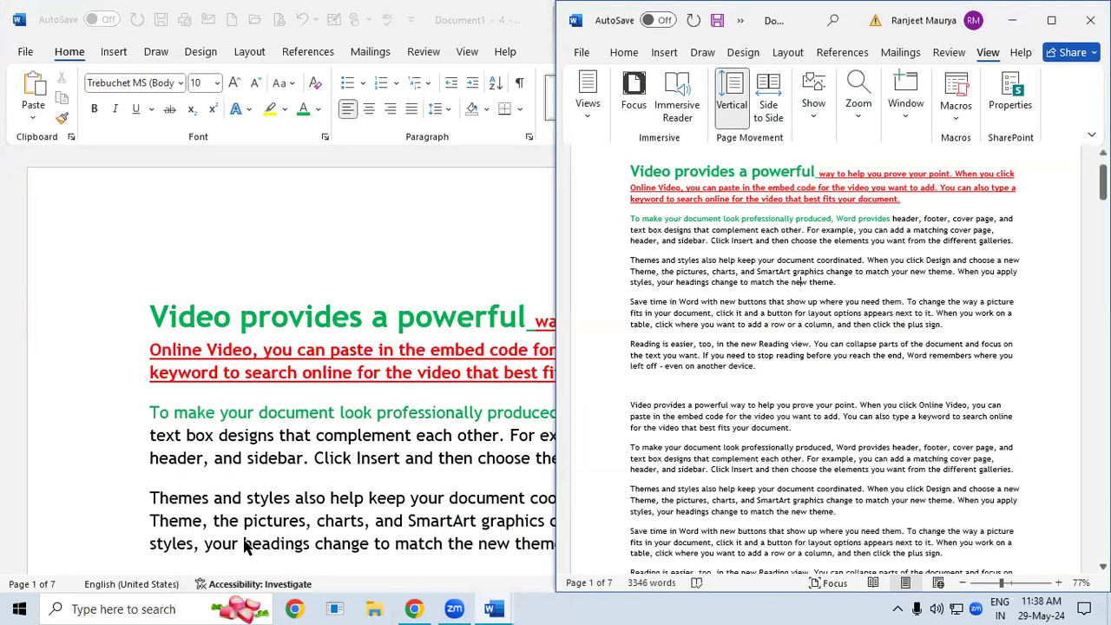
{"action": "left_click", "coordinate": [1051, 19]}
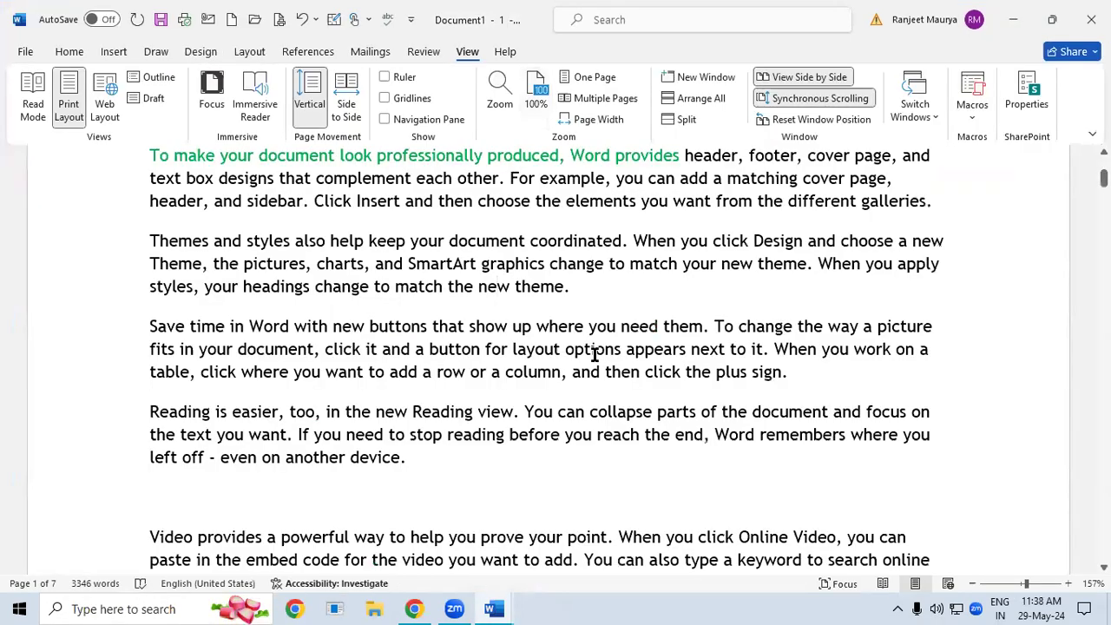
Use Switch Windows to go to Document1 - 4, and switch back to Document1 - 1.
{"action": "left_click", "coordinate": [917, 104]}
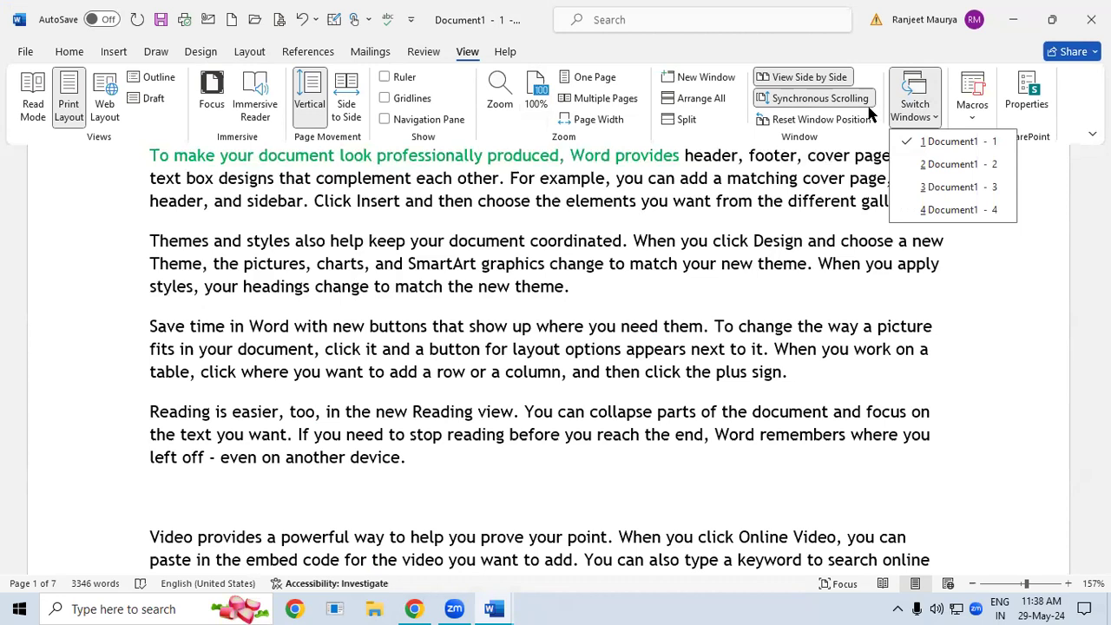
{"action": "left_click", "coordinate": [934, 210]}
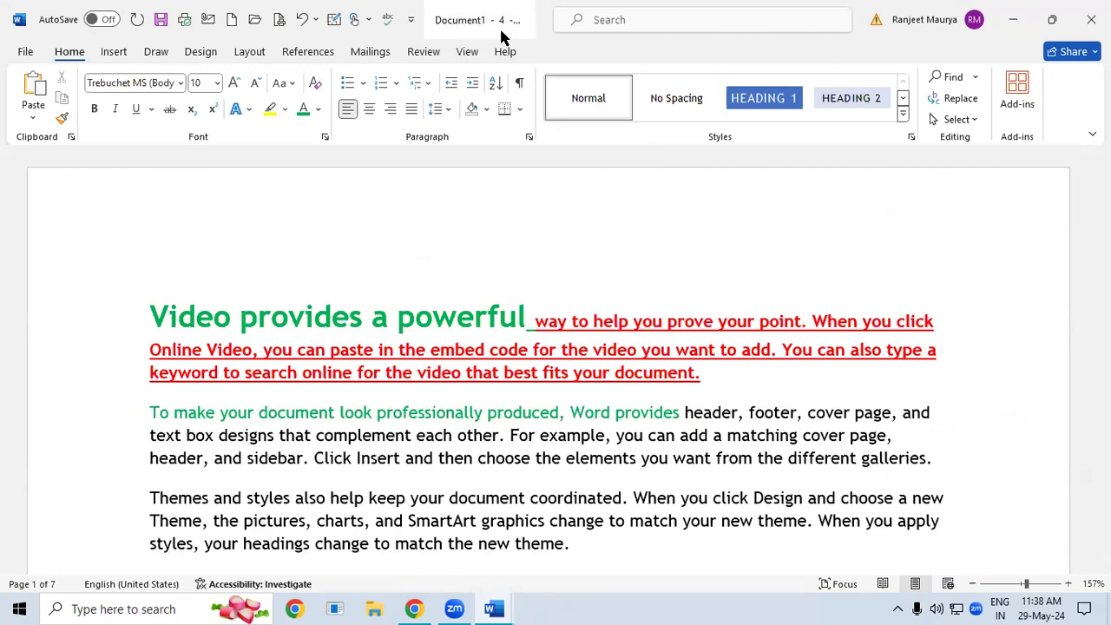
{"action": "left_click", "coordinate": [467, 372]}
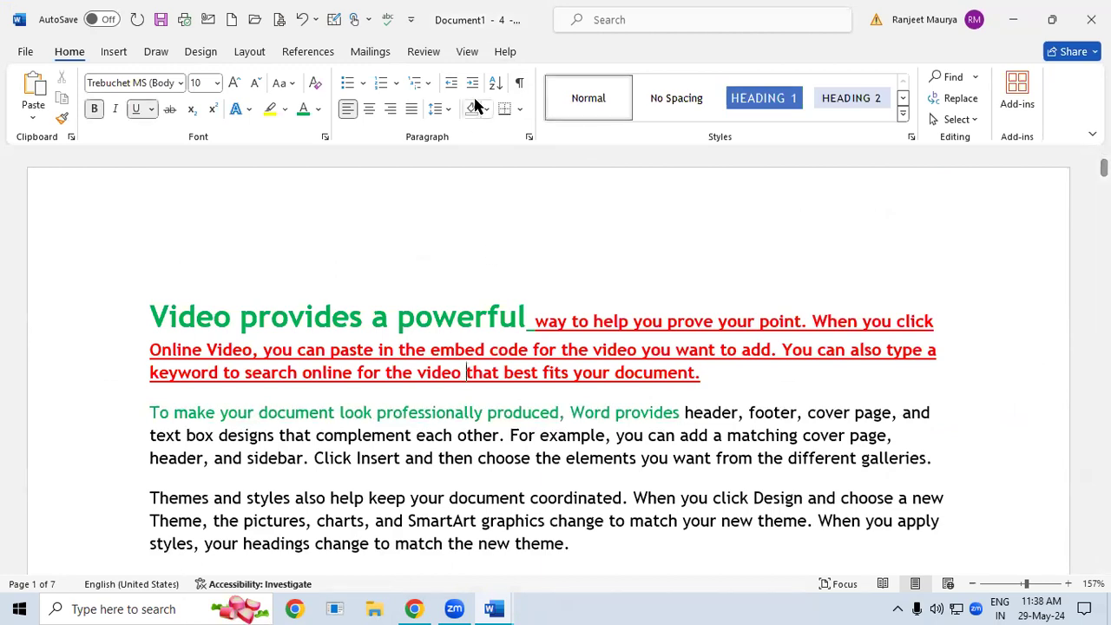
{"action": "left_click", "coordinate": [467, 51]}
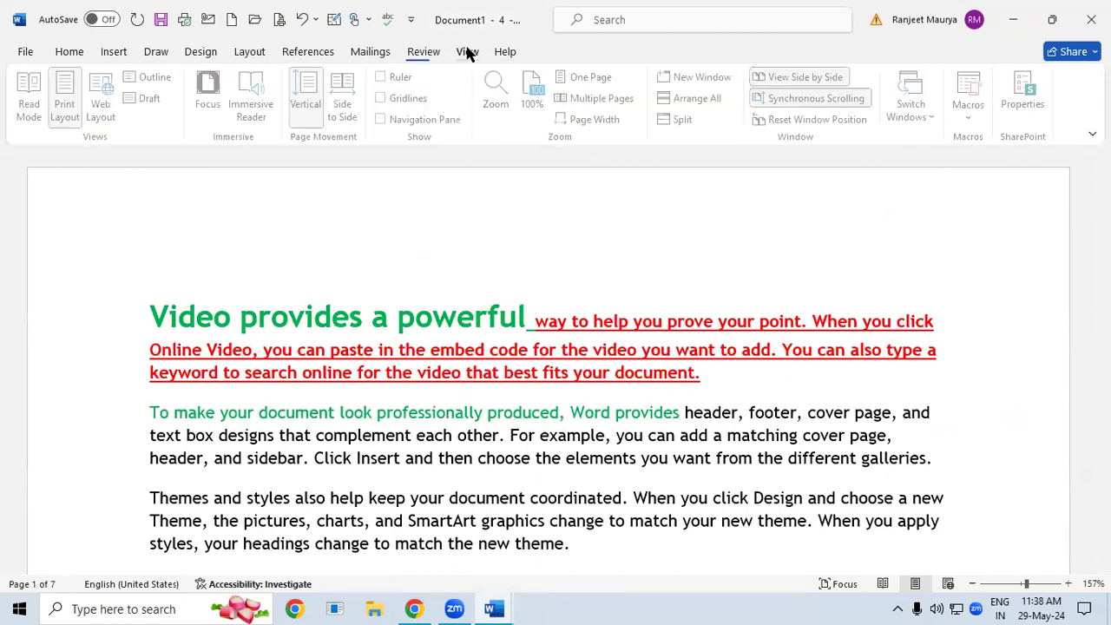
{"action": "left_click", "coordinate": [915, 103]}
{"action": "left_click", "coordinate": [948, 143]}
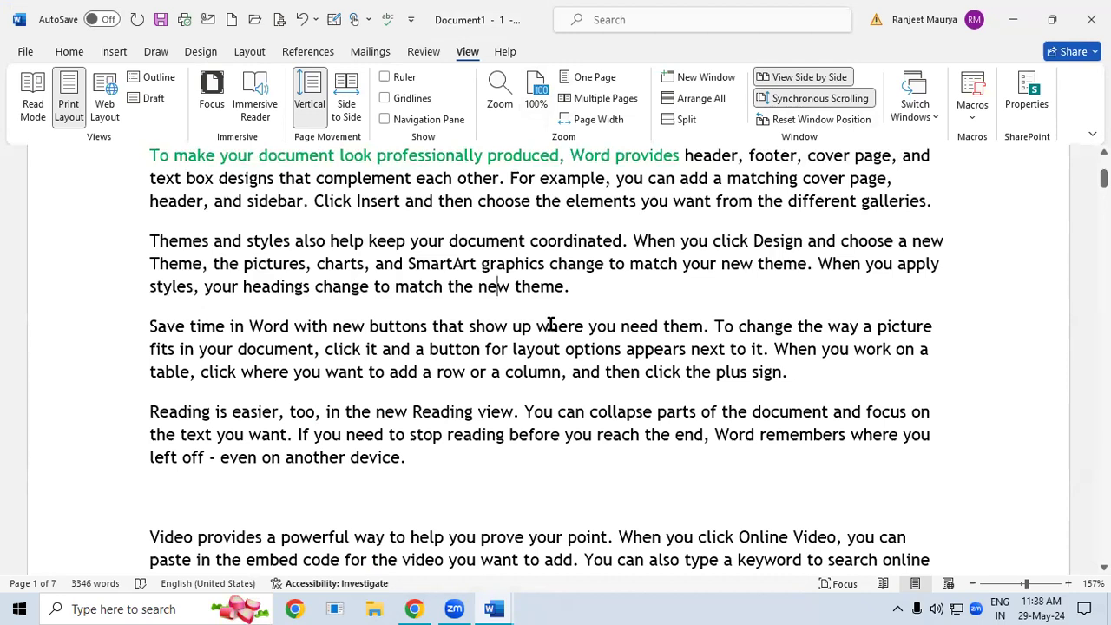
{"action": "left_click", "coordinate": [775, 571]}
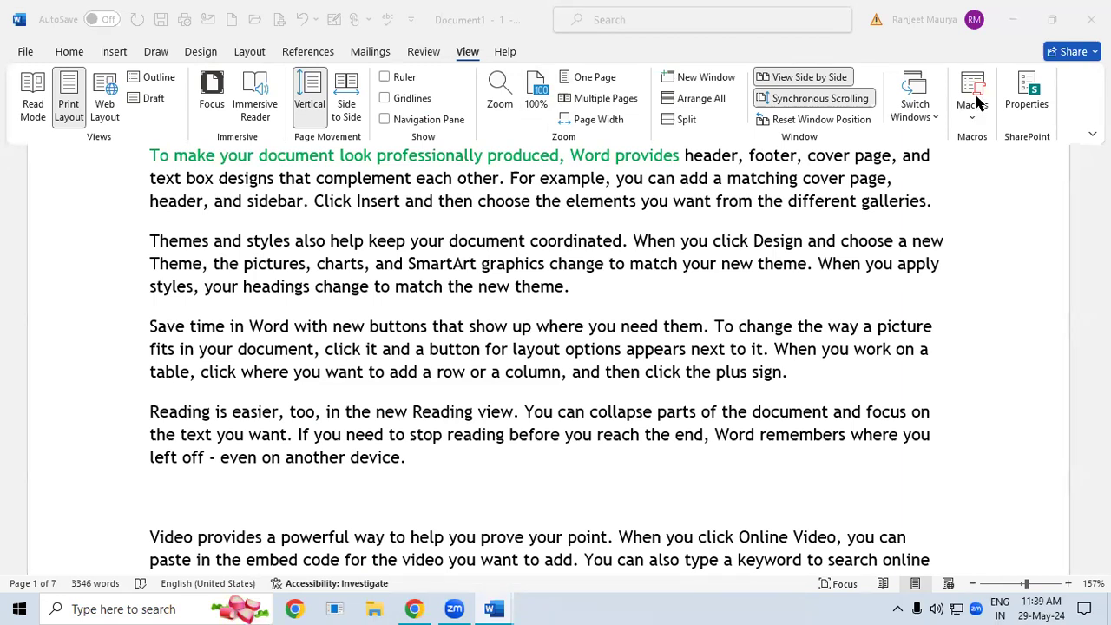
{"action": "left_click", "coordinate": [870, 247]}
{"action": "double_click", "coordinate": [871, 243]}
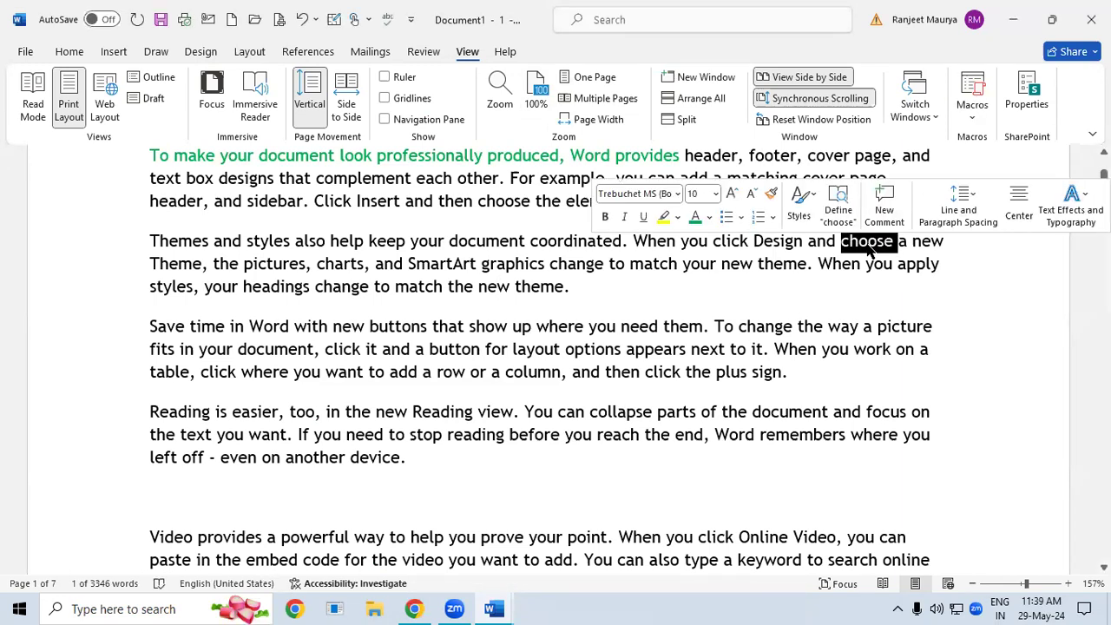
{"action": "left_click", "coordinate": [891, 317]}
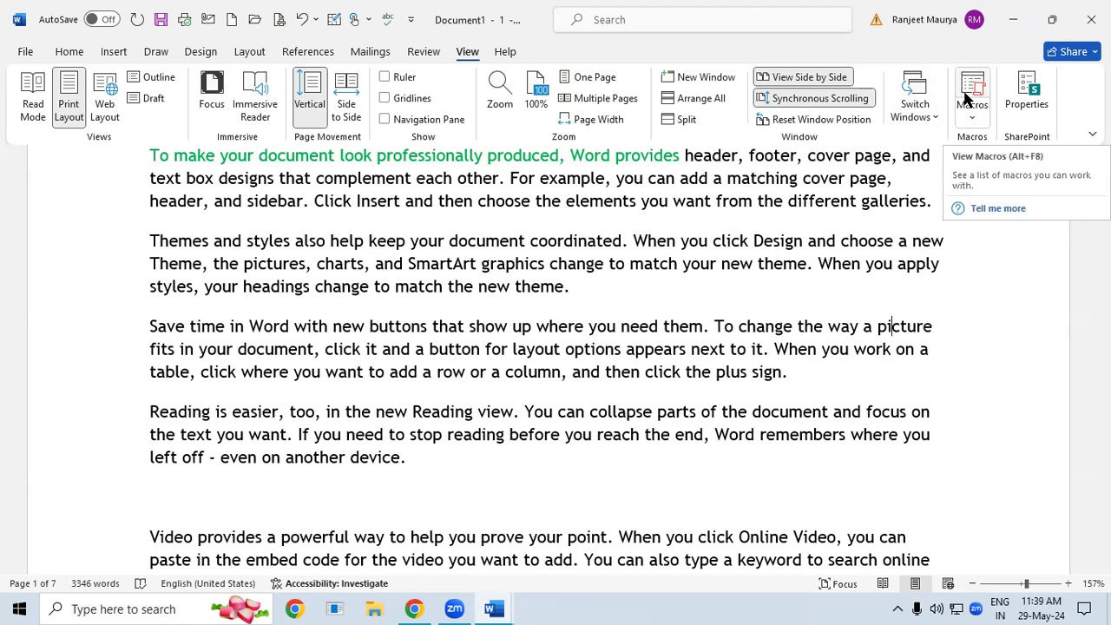
{"action": "left_click", "coordinate": [803, 398]}
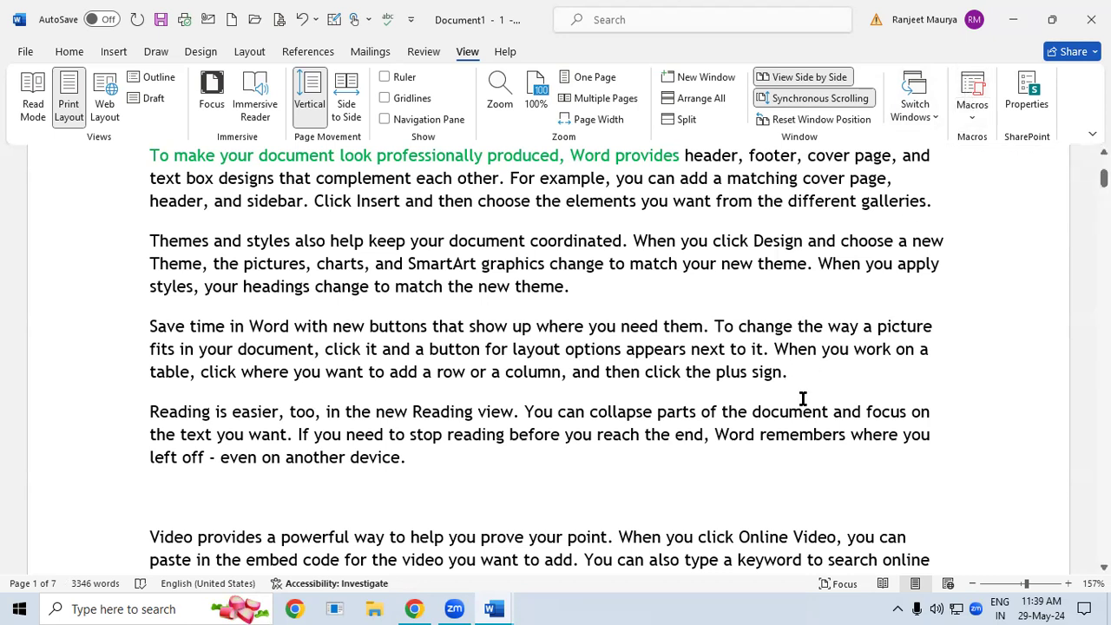
Create a new blank document and show its View commands.
{"action": "key", "text": "ctrl+n"}
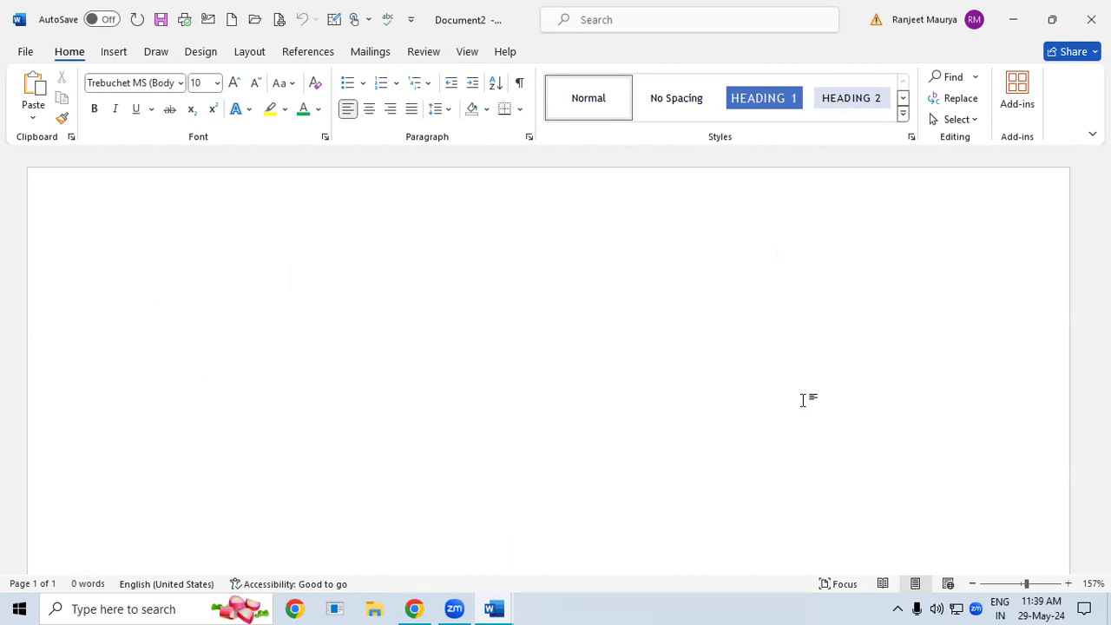
{"action": "left_click", "coordinate": [467, 363]}
{"action": "left_click", "coordinate": [467, 50]}
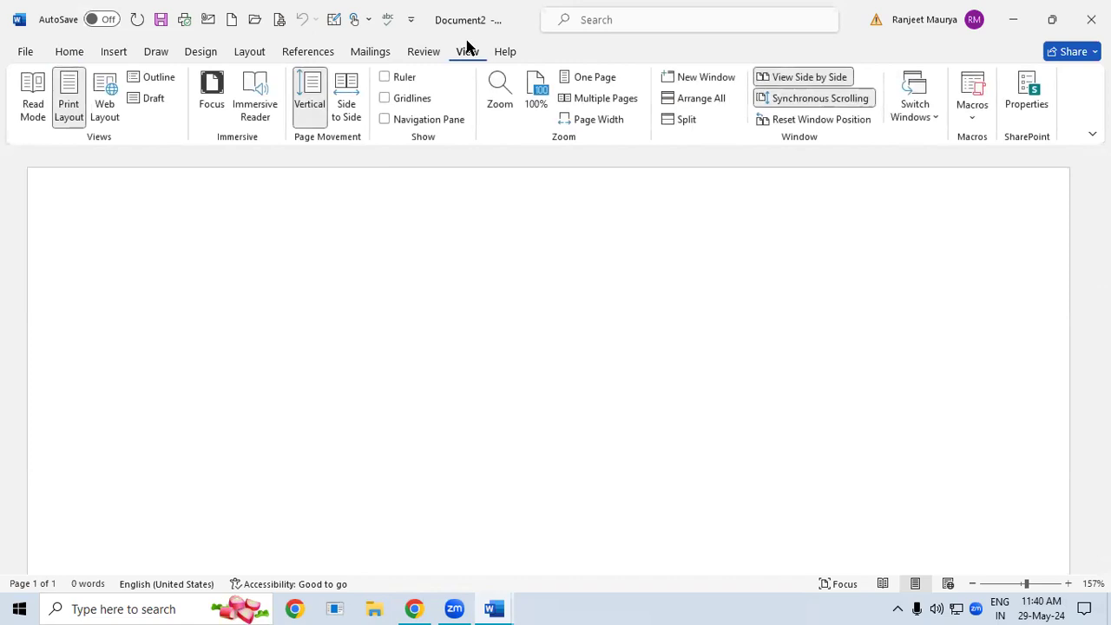
Delete the saved macros git and Macro1, and close the macro list.
{"action": "left_click", "coordinate": [976, 113]}
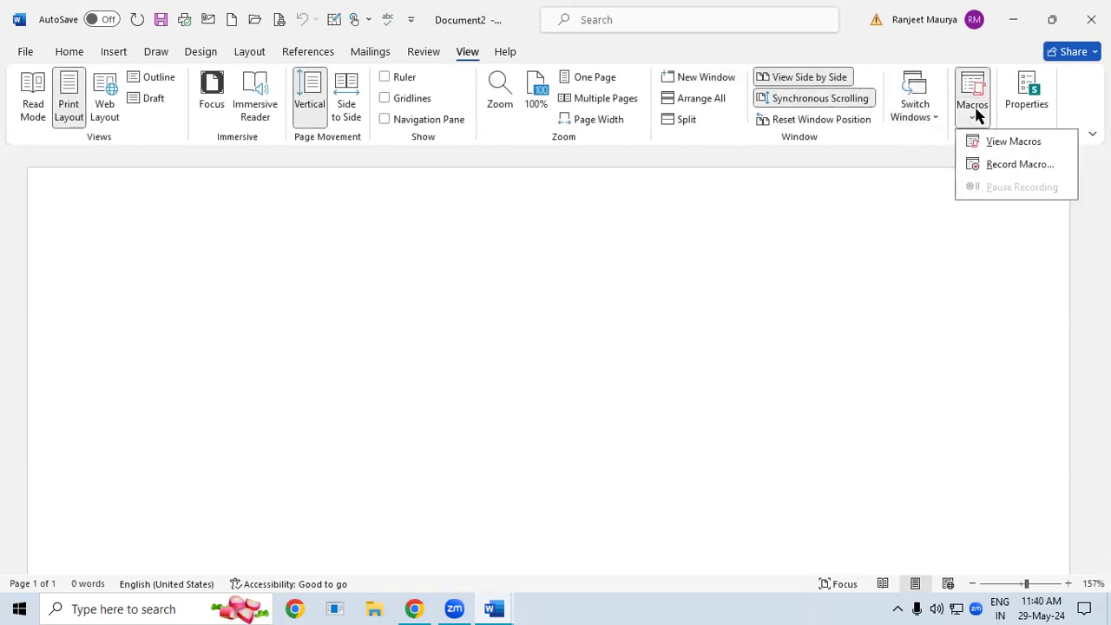
{"action": "left_click", "coordinate": [1012, 143]}
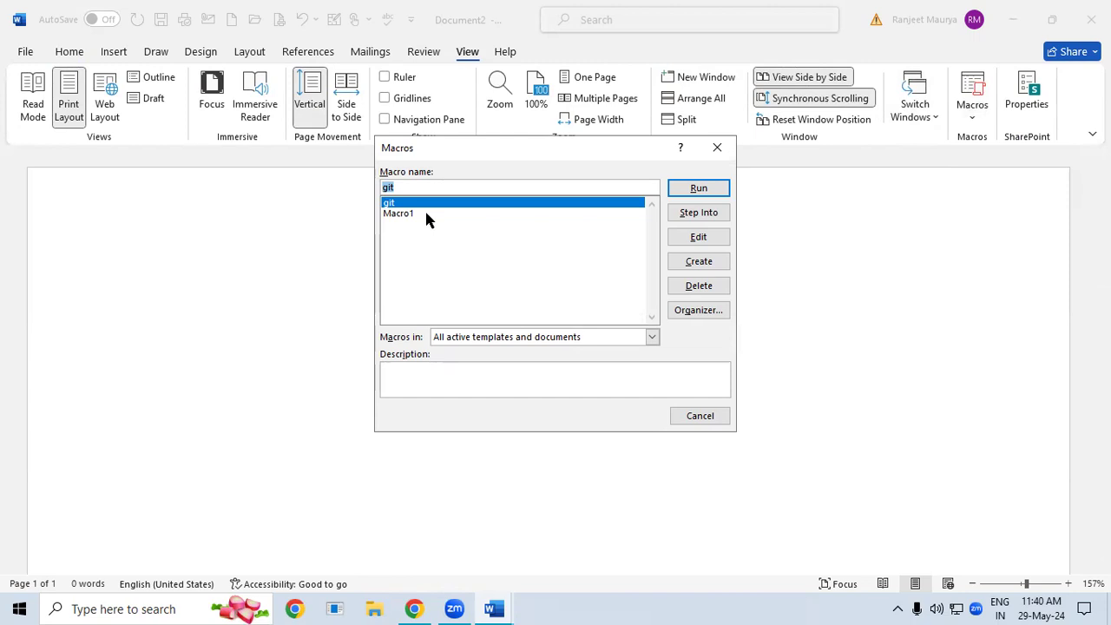
{"action": "left_click", "coordinate": [692, 286]}
{"action": "left_click", "coordinate": [523, 350]}
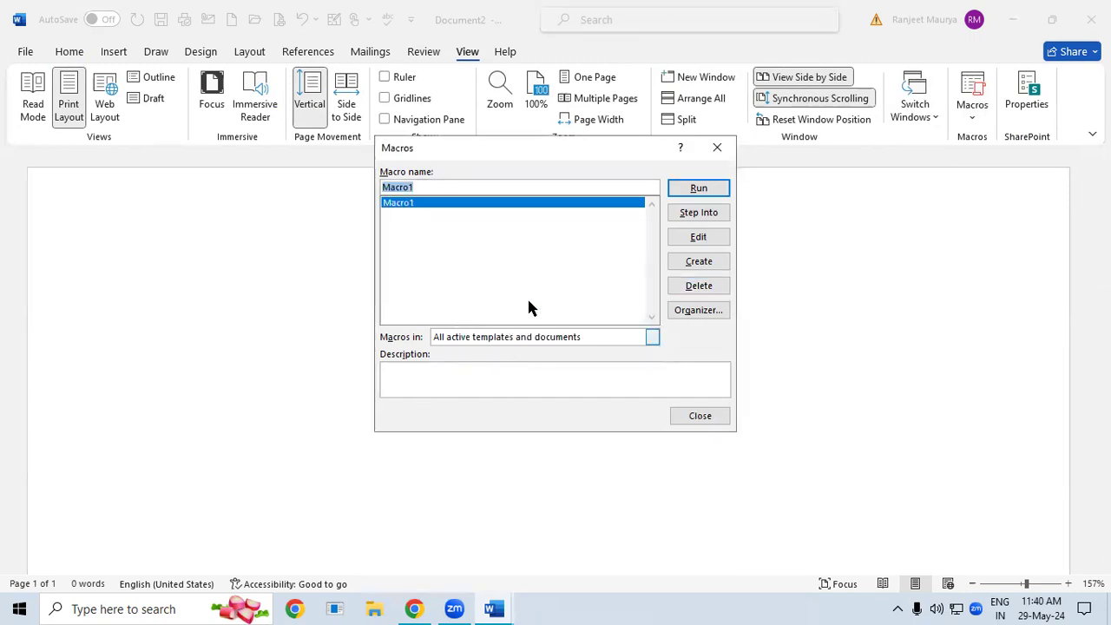
{"action": "key", "text": "Return"}
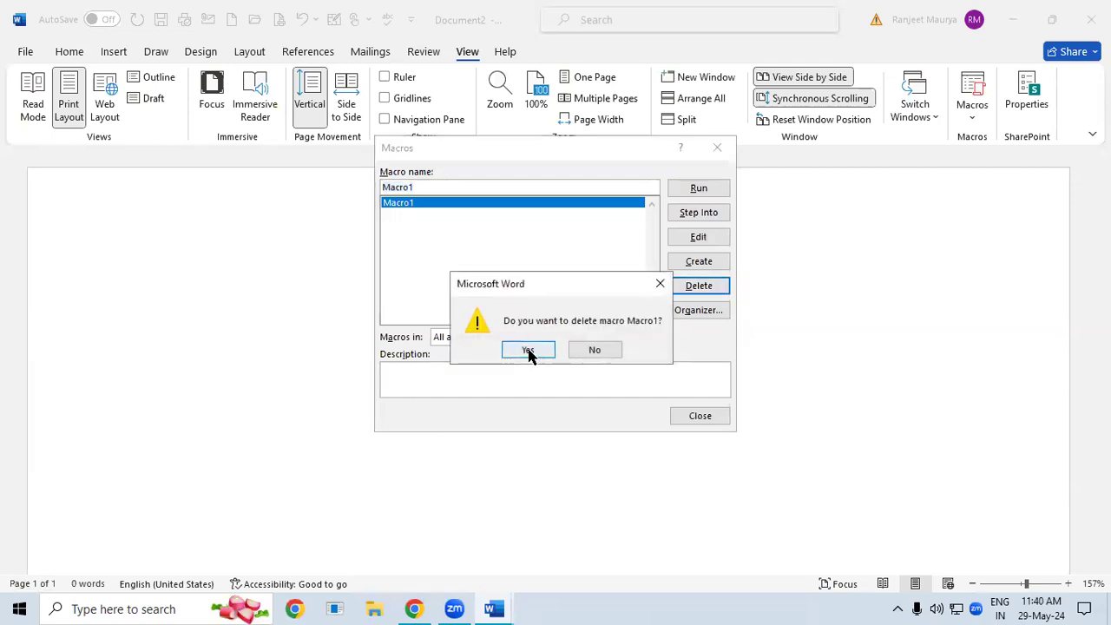
{"action": "left_click", "coordinate": [528, 351]}
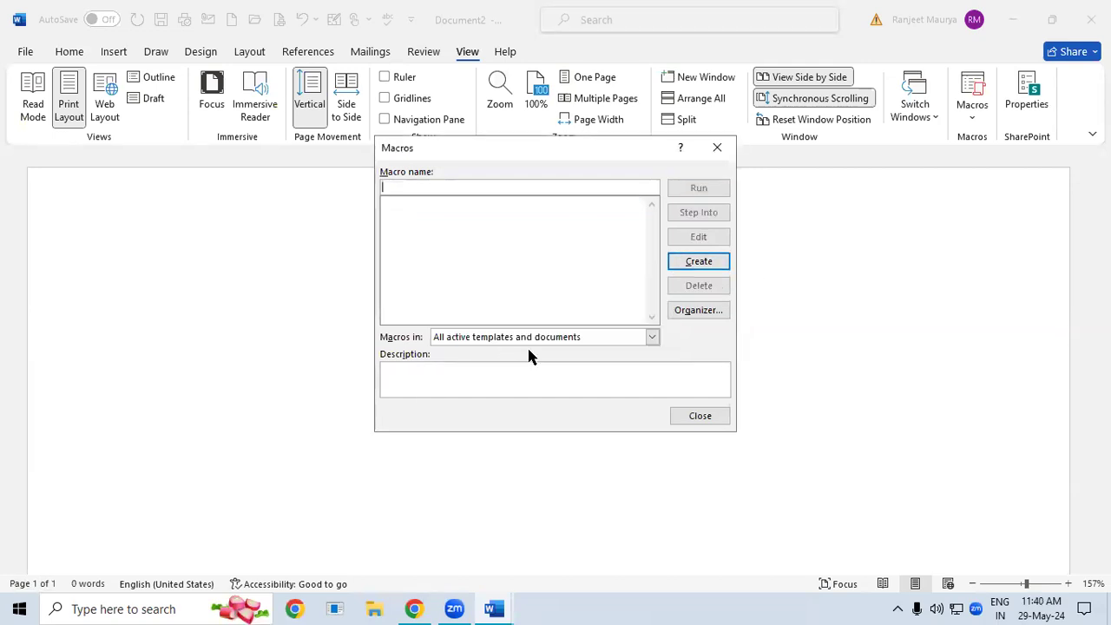
{"action": "left_click", "coordinate": [717, 147]}
{"action": "left_click", "coordinate": [974, 98]}
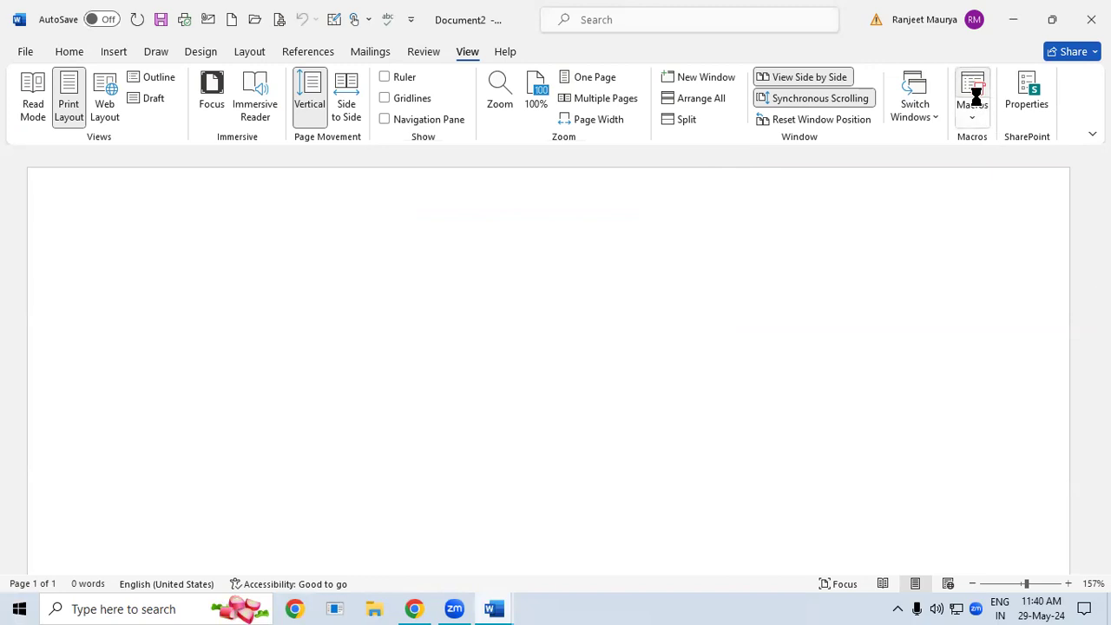
{"action": "left_click", "coordinate": [717, 148]}
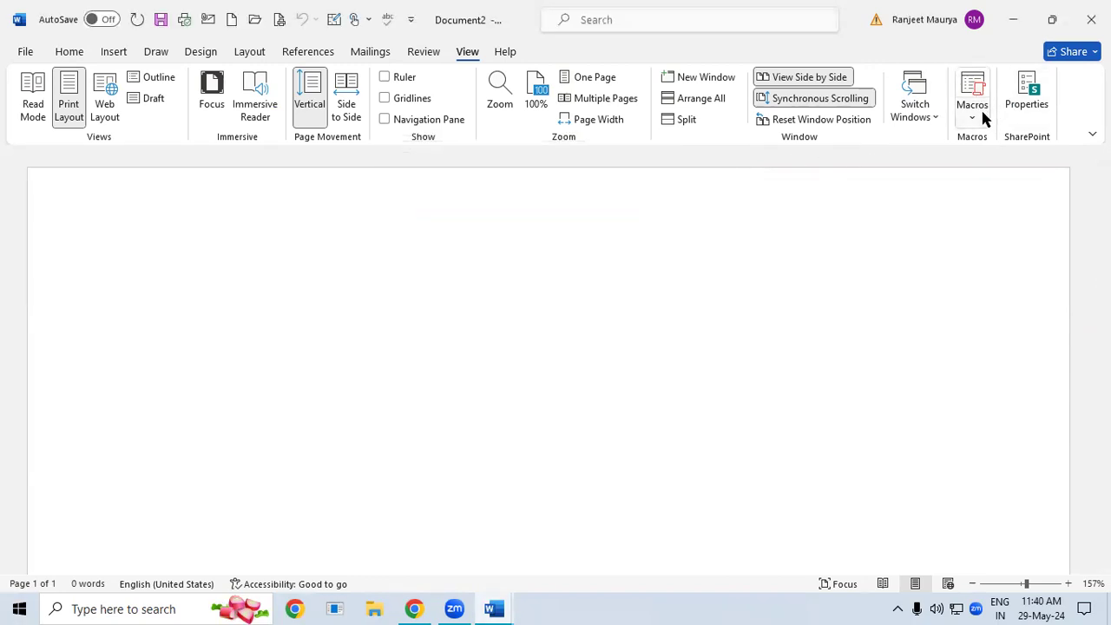
Start recording a macro named ggg for all documents, with F2 assigned as its keyboard shortcut.
{"action": "left_click", "coordinate": [975, 118]}
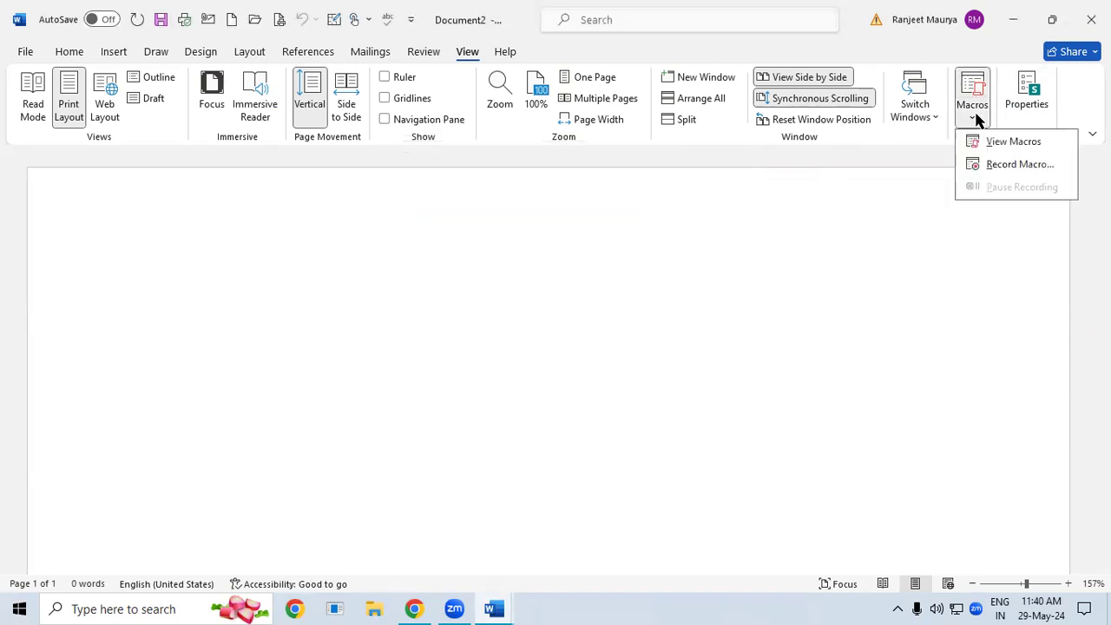
{"action": "left_click", "coordinate": [1017, 167]}
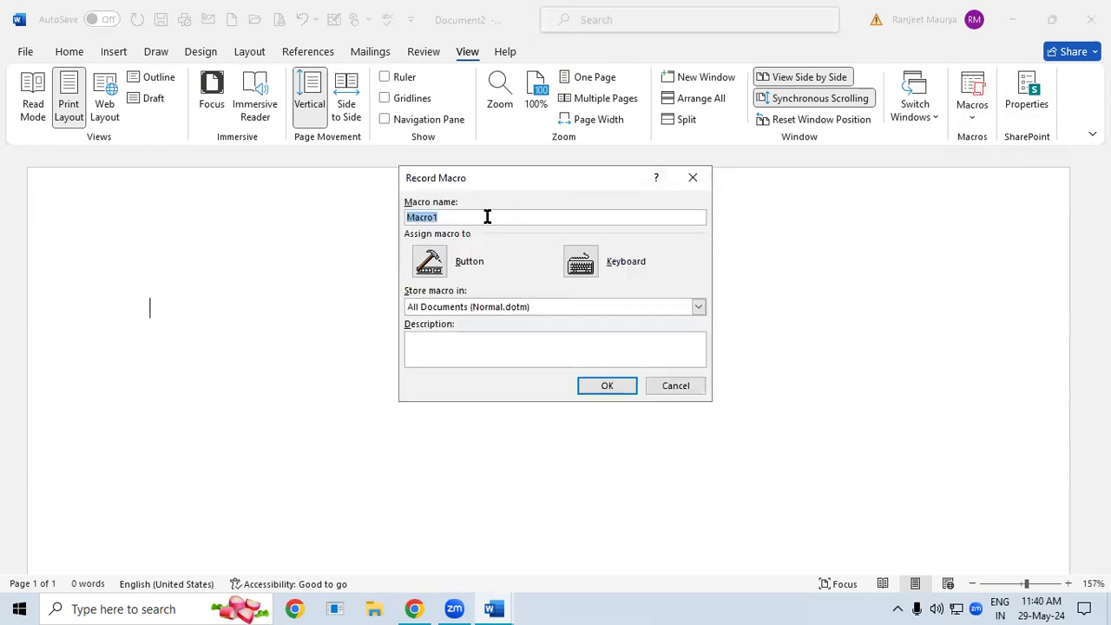
{"action": "type", "text": "ggg"}
{"action": "left_click", "coordinate": [577, 258]}
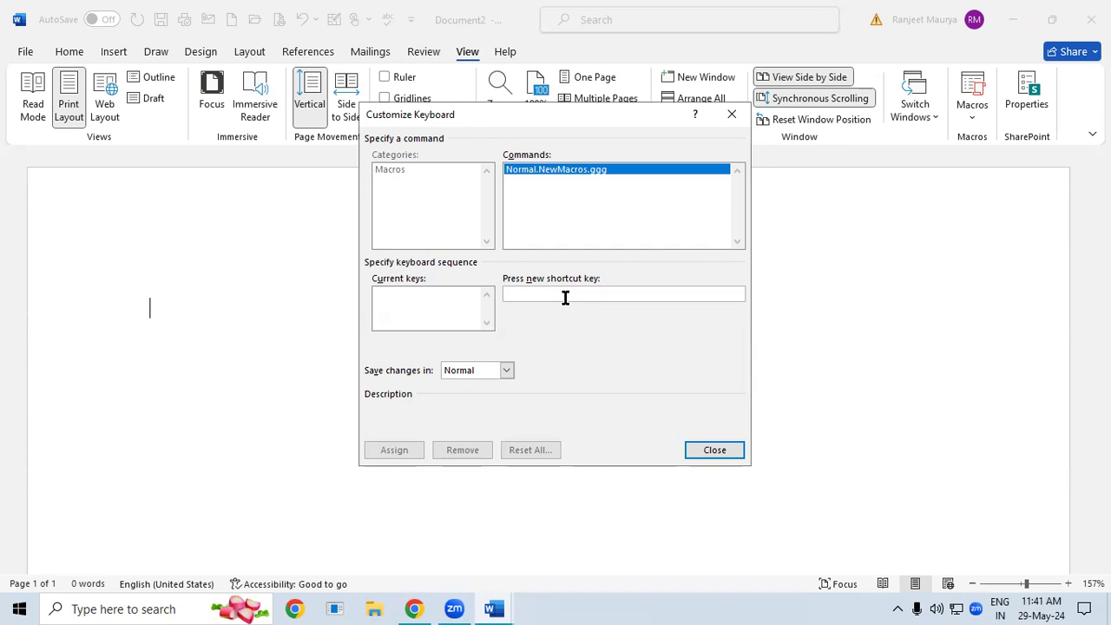
{"action": "key", "text": "F2"}
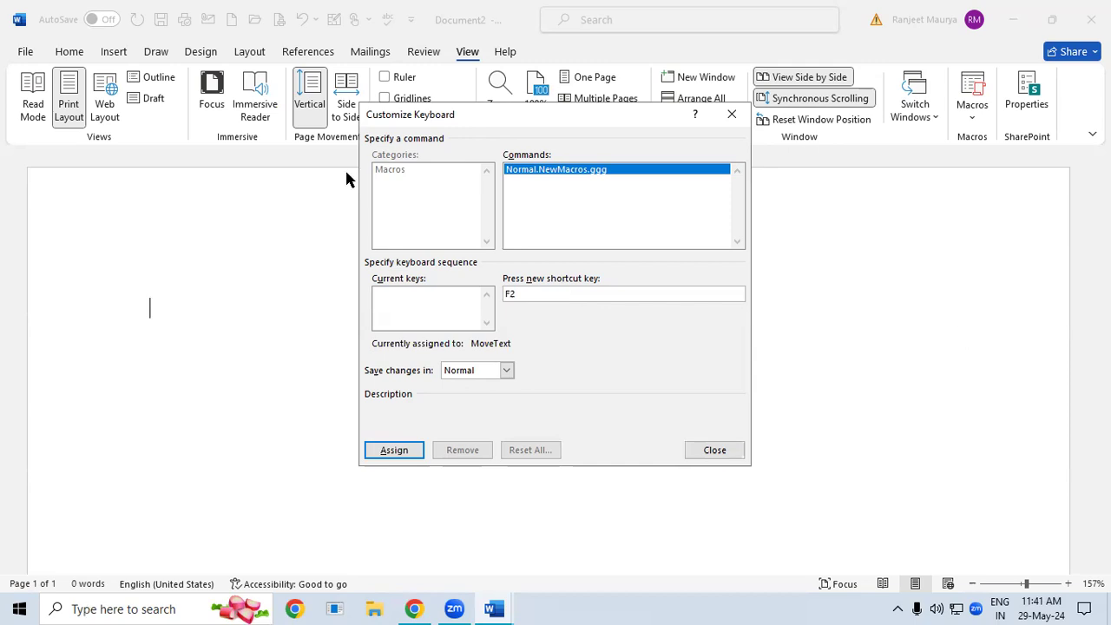
{"action": "left_click", "coordinate": [388, 452]}
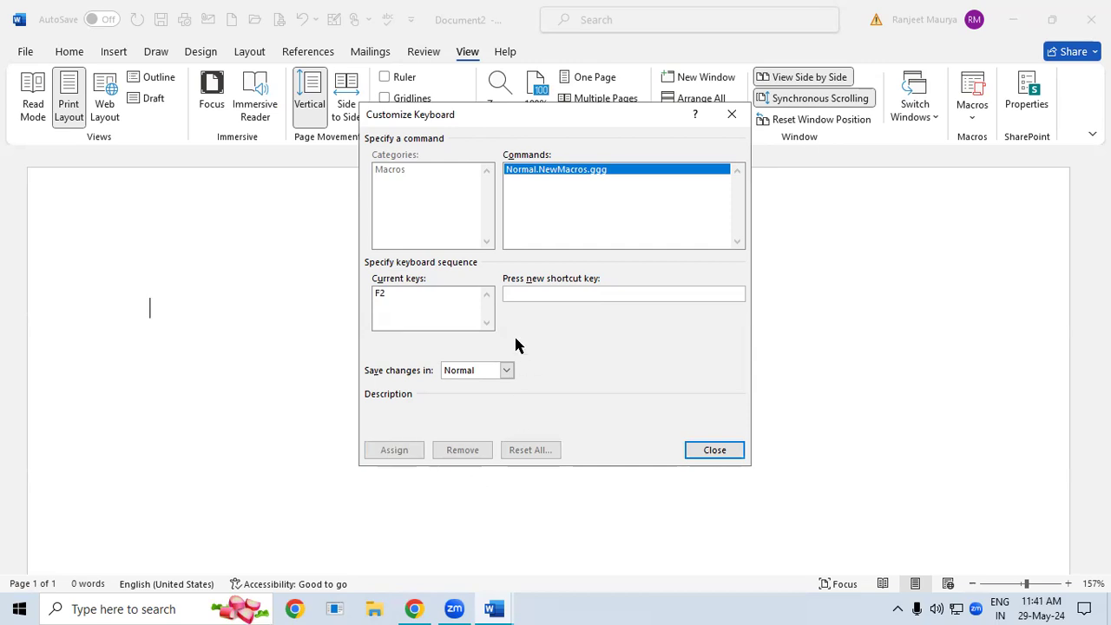
{"action": "left_click", "coordinate": [731, 448]}
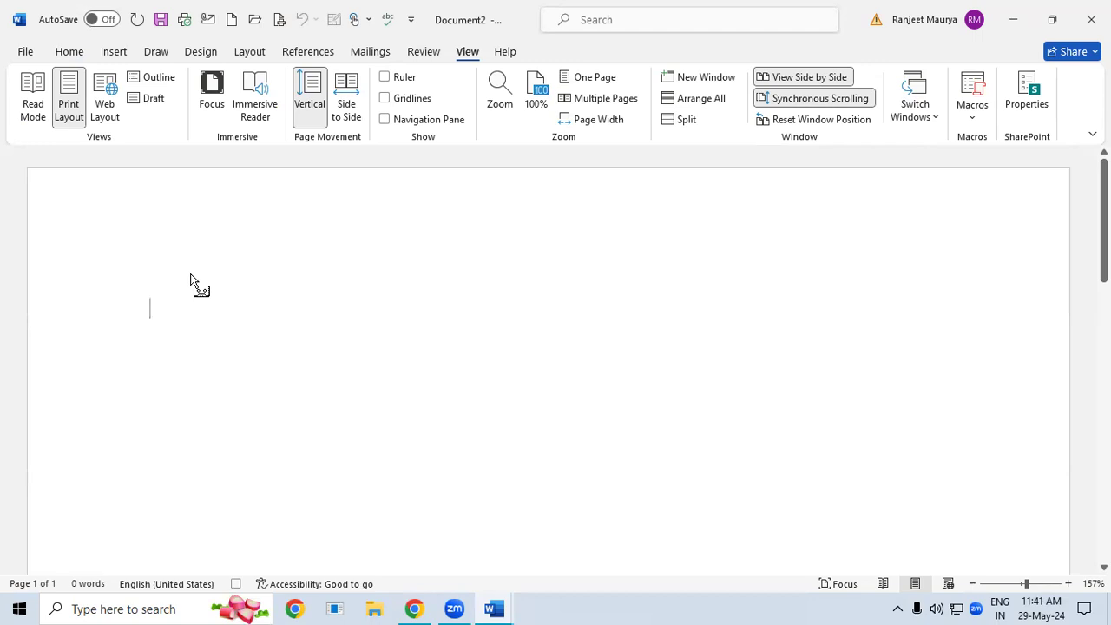
Enter the text PADRAUNA KUSHINAGAR in the blank document while recording, and stop the macro recording.
{"action": "type", "text": "PADRA"}
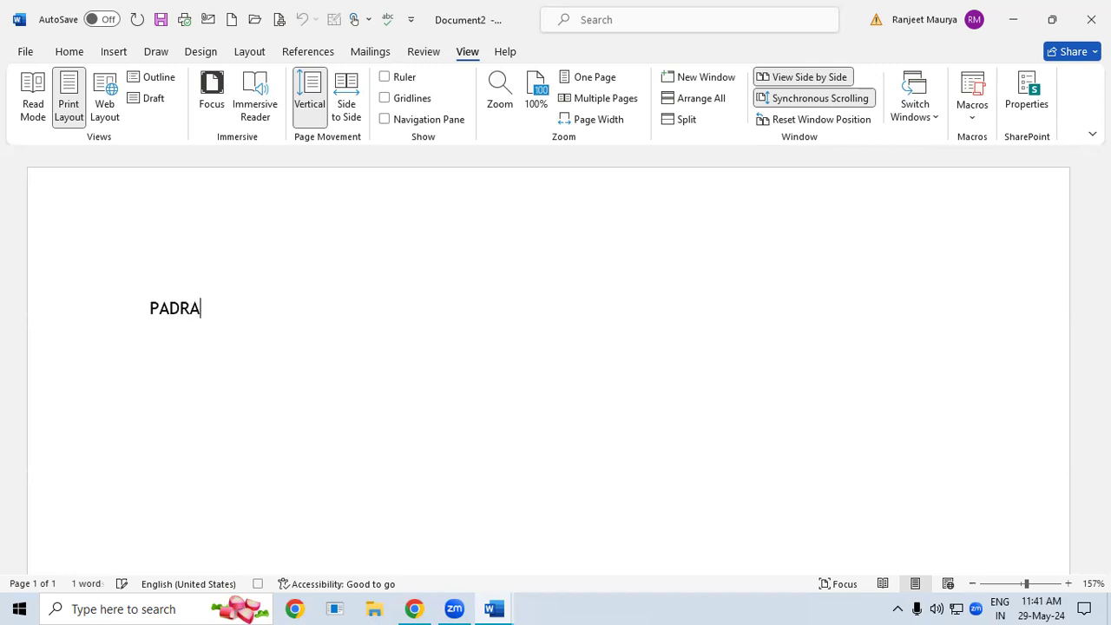
{"action": "type", "text": "UNA KUSH"}
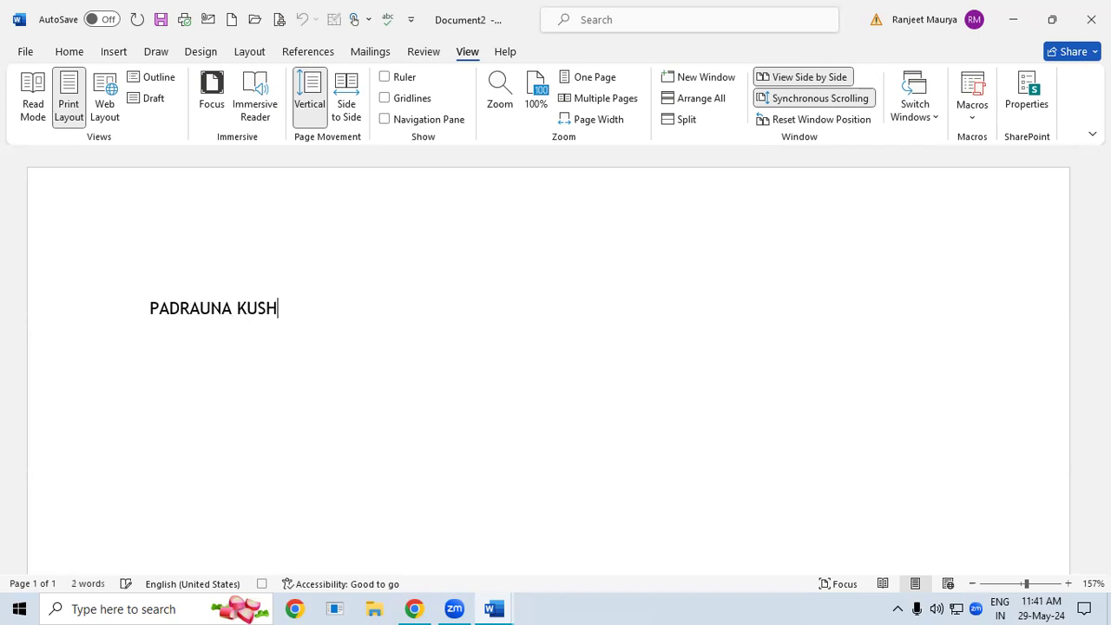
{"action": "type", "text": "INAGAR"}
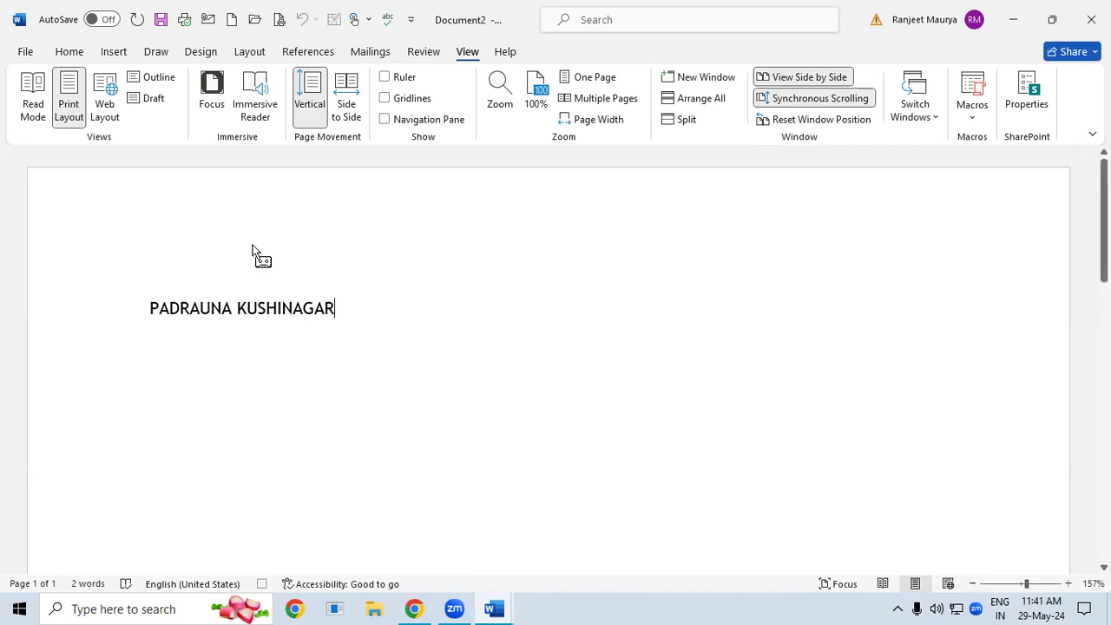
{"action": "left_click", "coordinate": [972, 105]}
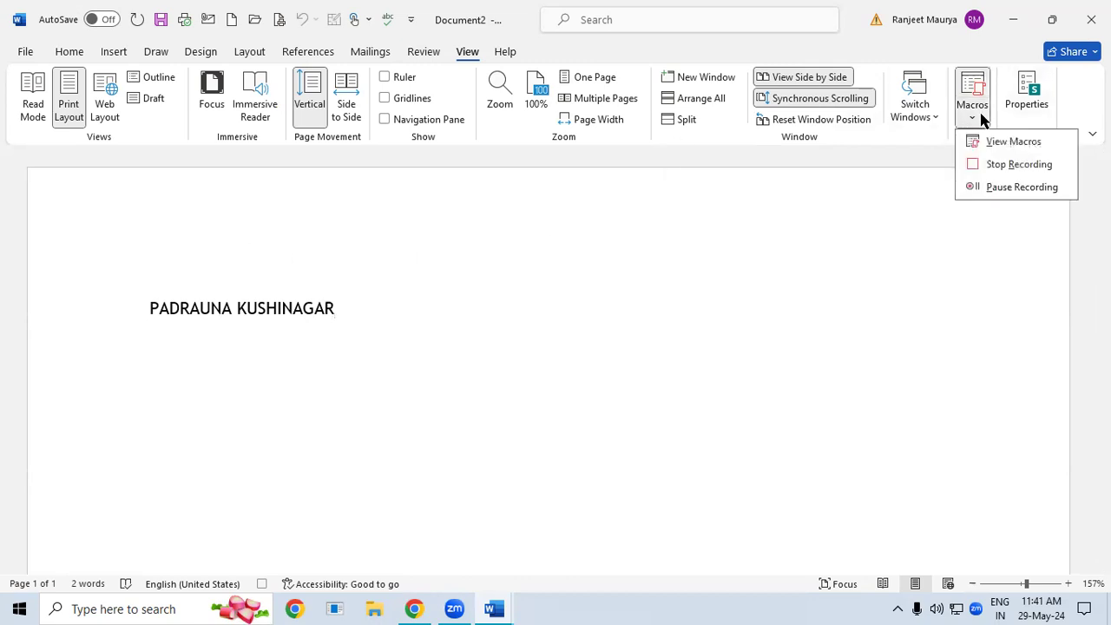
{"action": "left_click", "coordinate": [1019, 164]}
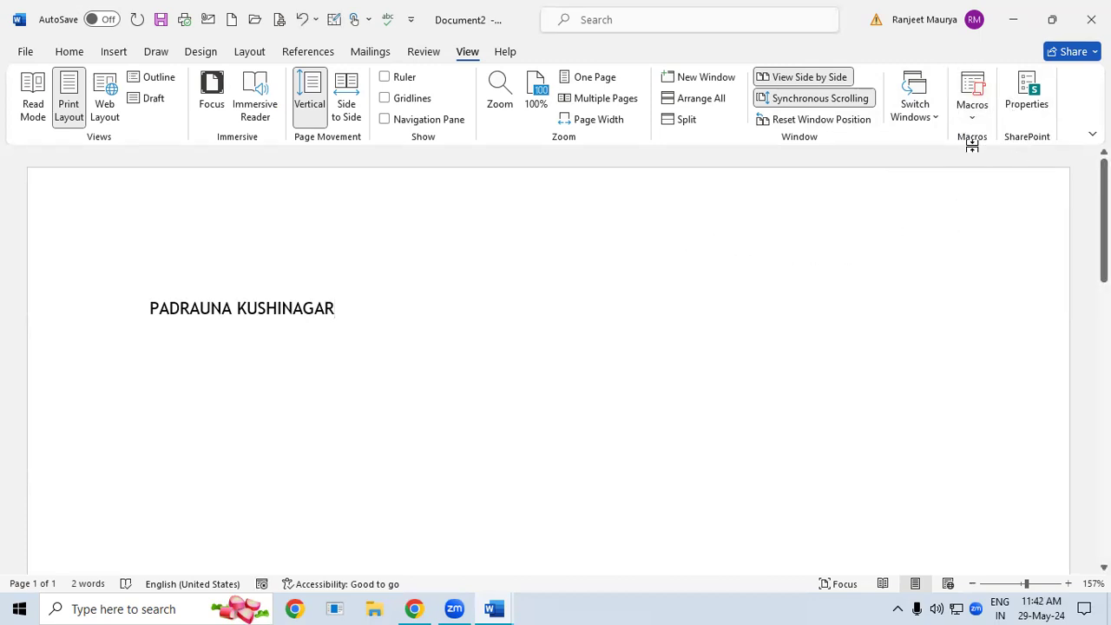
Run the ggg macro from the list of saved macros to insert its recorded text.
{"action": "left_click", "coordinate": [976, 117]}
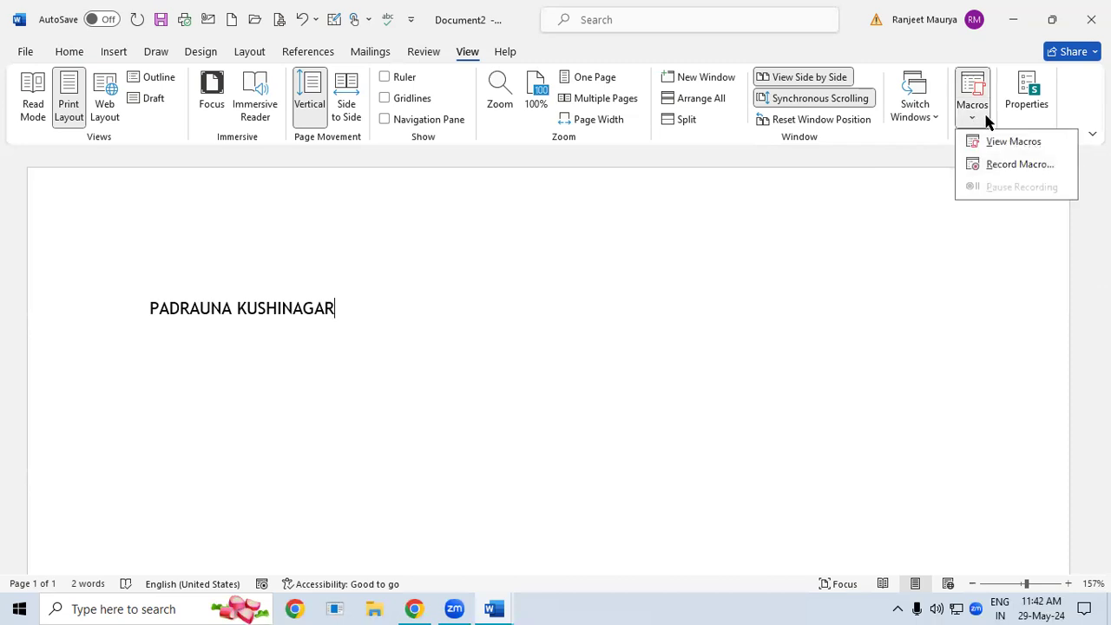
{"action": "left_click", "coordinate": [1002, 142]}
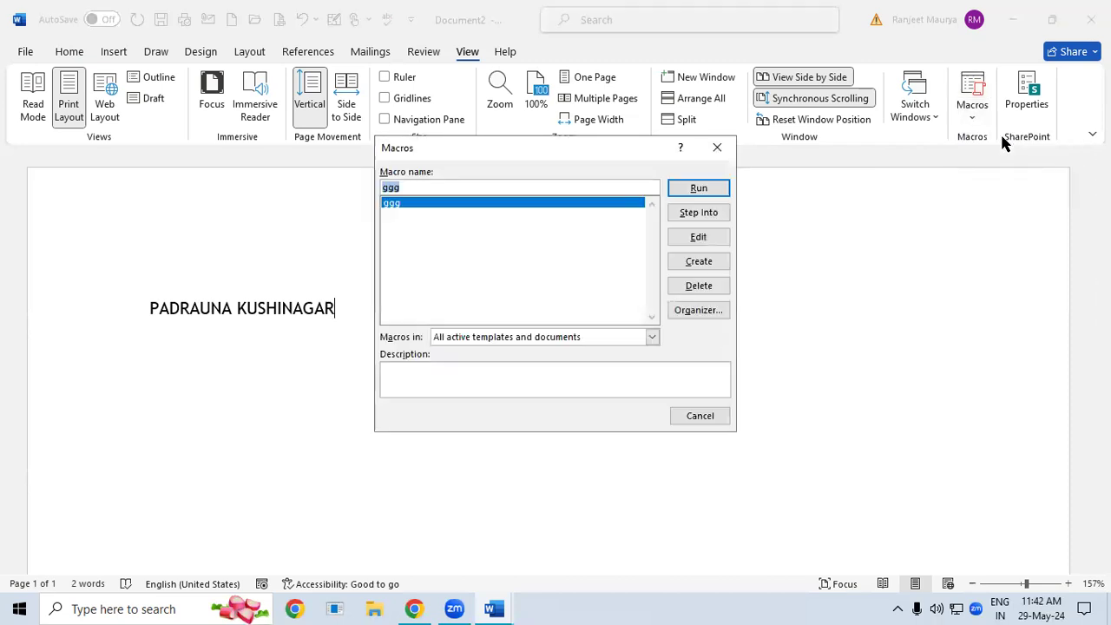
{"action": "left_click", "coordinate": [712, 189]}
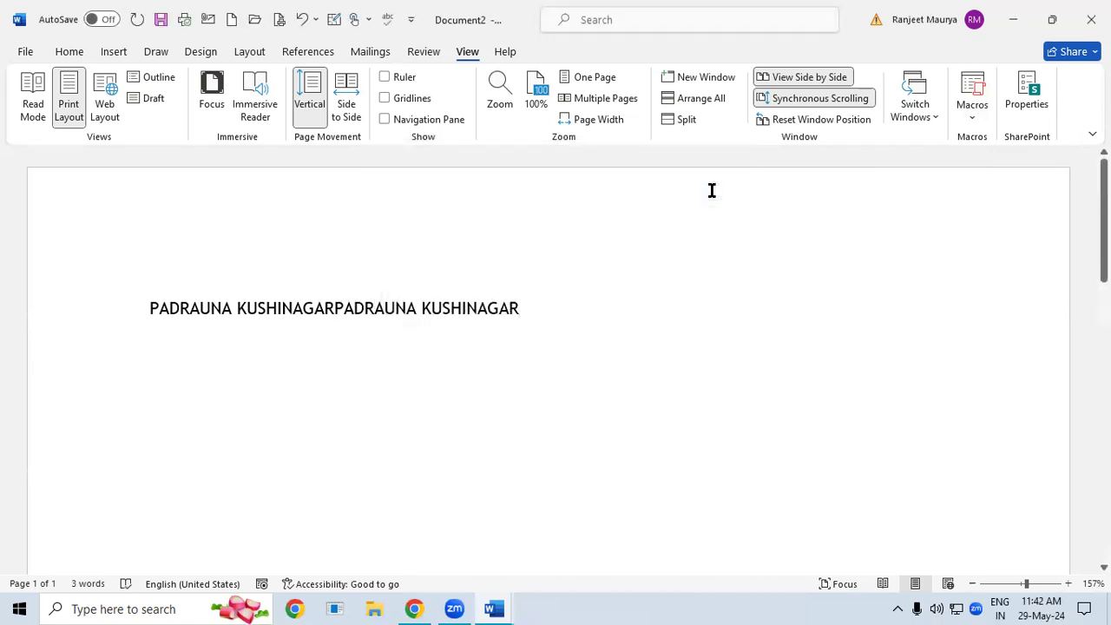
Repeat the last macro run many times so that PADRAUNA KUSHINAGAR fills most of the page.
{"action": "key", "text": "ctrl+y"}
{"action": "key", "text": "ctrl+y"}
{"action": "key", "text": "ctrl+y"}
{"action": "key", "text": "ctrl+y"}
{"action": "key", "text": "ctrl+y"}
{"action": "key", "text": "ctrl+y"}
{"action": "key", "text": "ctrl+y"}
{"action": "key", "text": "ctrl+y"}
{"action": "key", "text": "ctrl+y"}
{"action": "key", "text": "ctrl+y"}
{"action": "key", "text": "ctrl+y"}
{"action": "key", "text": "ctrl+y"}
{"action": "key", "text": "ctrl+y"}
{"action": "key", "text": "ctrl+y"}
{"action": "key", "text": "ctrl+y"}
{"action": "key", "text": "ctrl+y"}
{"action": "key", "text": "ctrl+y"}
{"action": "key", "text": "ctrl+y"}
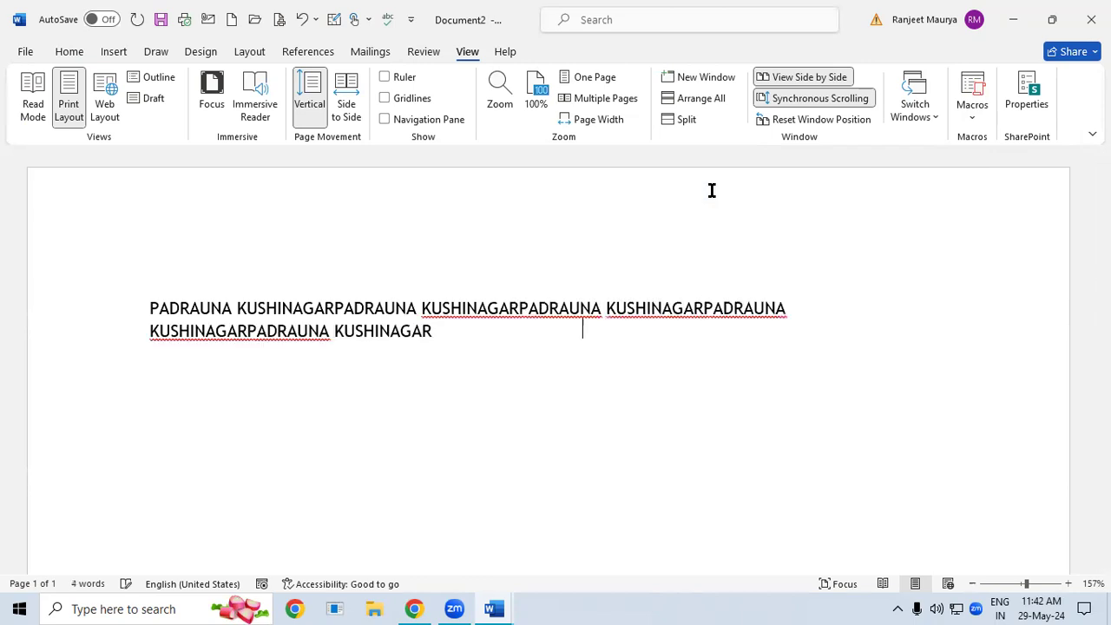
{"action": "key", "text": "ctrl+y"}
{"action": "key", "text": "ctrl+y"}
{"action": "key", "text": "ctrl+y"}
{"action": "key", "text": "ctrl+y"}
{"action": "key", "text": "ctrl+y"}
{"action": "key", "text": "ctrl+y"}
{"action": "key", "text": "ctrl+y"}
{"action": "key", "text": "ctrl+y"}
{"action": "key", "text": "ctrl+y"}
{"action": "key", "text": "ctrl+y"}
{"action": "key", "text": "ctrl+y"}
{"action": "key", "text": "ctrl+y"}
{"action": "key", "text": "ctrl+y"}
{"action": "key", "text": "ctrl+y"}
{"action": "key", "text": "ctrl+y"}
{"action": "key", "text": "ctrl+y"}
{"action": "key", "text": "ctrl+y"}
{"action": "key", "text": "ctrl+y"}
{"action": "key", "text": "ctrl+y"}
{"action": "key", "text": "ctrl+y"}
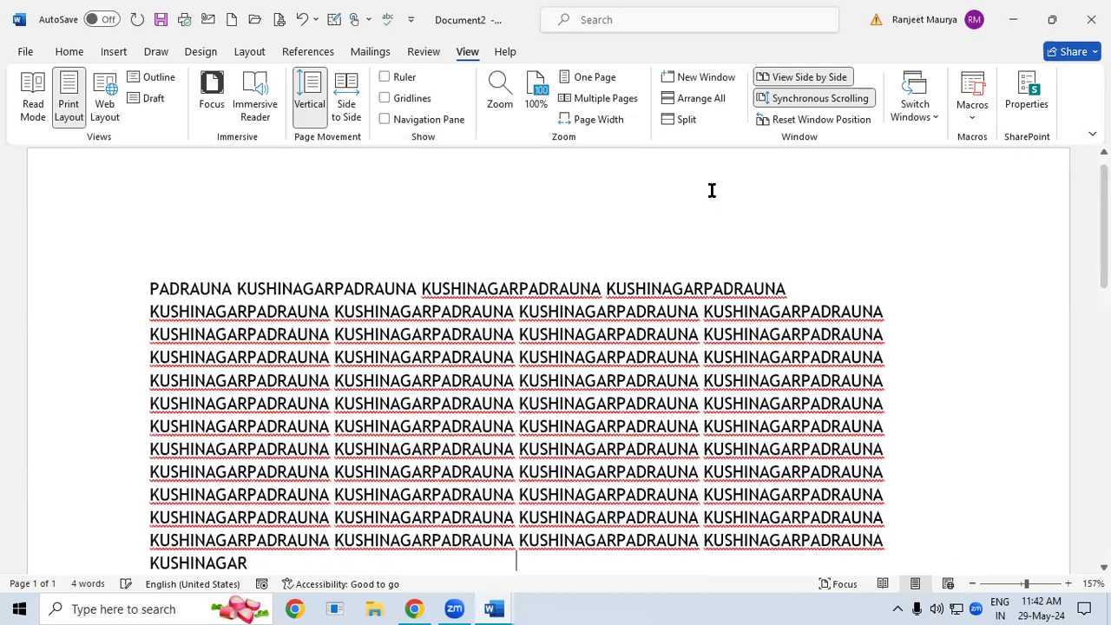
{"action": "key", "text": "ctrl+y"}
{"action": "key", "text": "ctrl+y"}
{"action": "key", "text": "ctrl+y"}
{"action": "key", "text": "ctrl+y"}
{"action": "key", "text": "ctrl+y"}
{"action": "key", "text": "ctrl+y"}
{"action": "key", "text": "ctrl+y"}
{"action": "key", "text": "ctrl+y"}
{"action": "key", "text": "ctrl+y"}
{"action": "key", "text": "ctrl+y"}
{"action": "key", "text": "ctrl+y"}
{"action": "key", "text": "ctrl+y"}
{"action": "key", "text": "ctrl+y"}
{"action": "key", "text": "ctrl+y"}
{"action": "key", "text": "ctrl+y"}
{"action": "key", "text": "ctrl+y"}
{"action": "key", "text": "ctrl+y"}
{"action": "key", "text": "ctrl+y"}
{"action": "key", "text": "ctrl+y"}
{"action": "key", "text": "ctrl+y"}
{"action": "key", "text": "ctrl+y"}
{"action": "key", "text": "ctrl+y"}
{"action": "key", "text": "ctrl+y"}
{"action": "key", "text": "ctrl+y"}
{"action": "key", "text": "ctrl+y"}
{"action": "key", "text": "ctrl+y"}
{"action": "key", "text": "ctrl+y"}
{"action": "key", "text": "ctrl+y"}
{"action": "key", "text": "ctrl+y"}
{"action": "key", "text": "ctrl+y"}
{"action": "key", "text": "ctrl+y"}
{"action": "key", "text": "ctrl+y"}
{"action": "key", "text": "ctrl+y"}
{"action": "key", "text": "ctrl+y"}
{"action": "key", "text": "ctrl+y"}
{"action": "key", "text": "ctrl+y"}
{"action": "key", "text": "ctrl+y"}
{"action": "key", "text": "ctrl+y"}
{"action": "key", "text": "ctrl+y"}
{"action": "key", "text": "ctrl+y"}
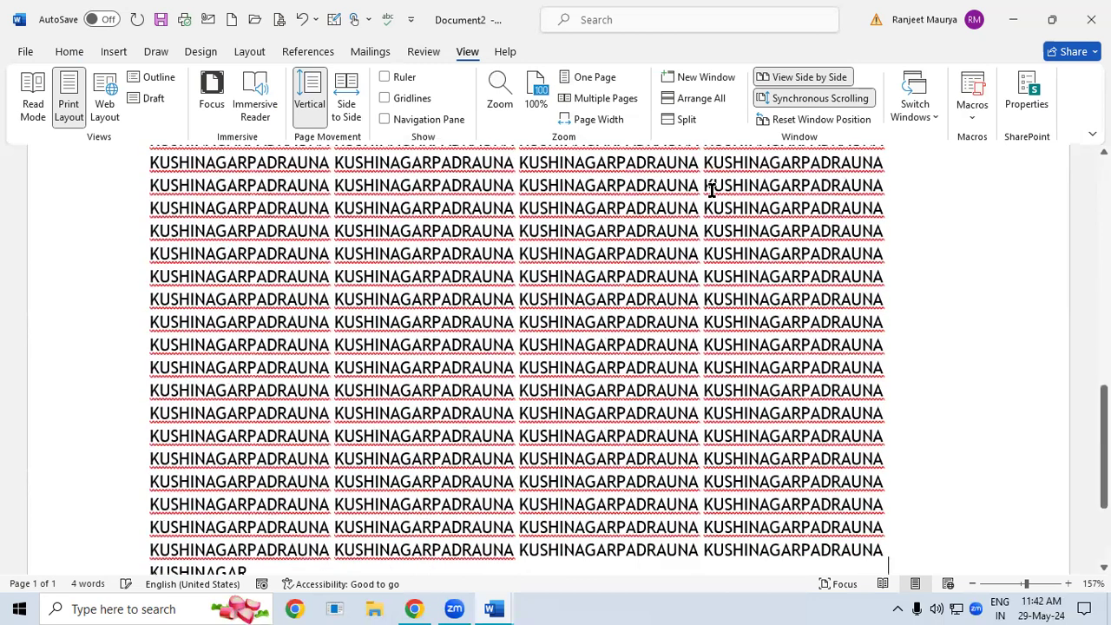
Undo the last few repeated insertions, and delete all remaining text from the document.
{"action": "key", "text": "ctrl+z"}
{"action": "key", "text": "ctrl+z"}
{"action": "key", "text": "ctrl+z"}
{"action": "key", "text": "ctrl+z"}
{"action": "key", "text": "ctrl+z"}
{"action": "key", "text": "ctrl+z"}
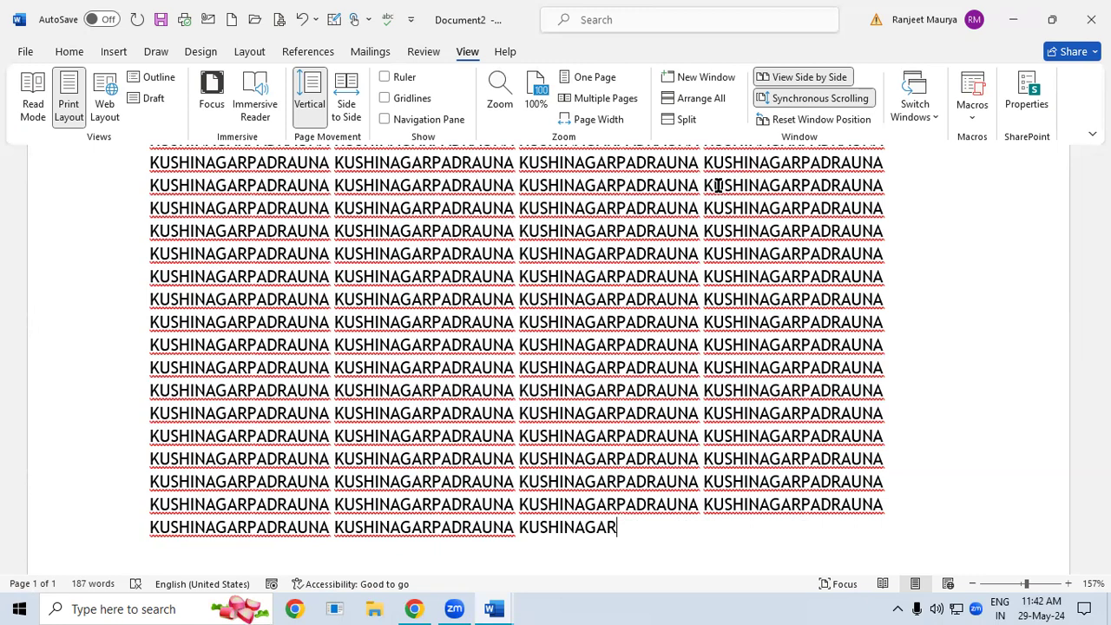
{"action": "key", "text": "ctrl+a"}
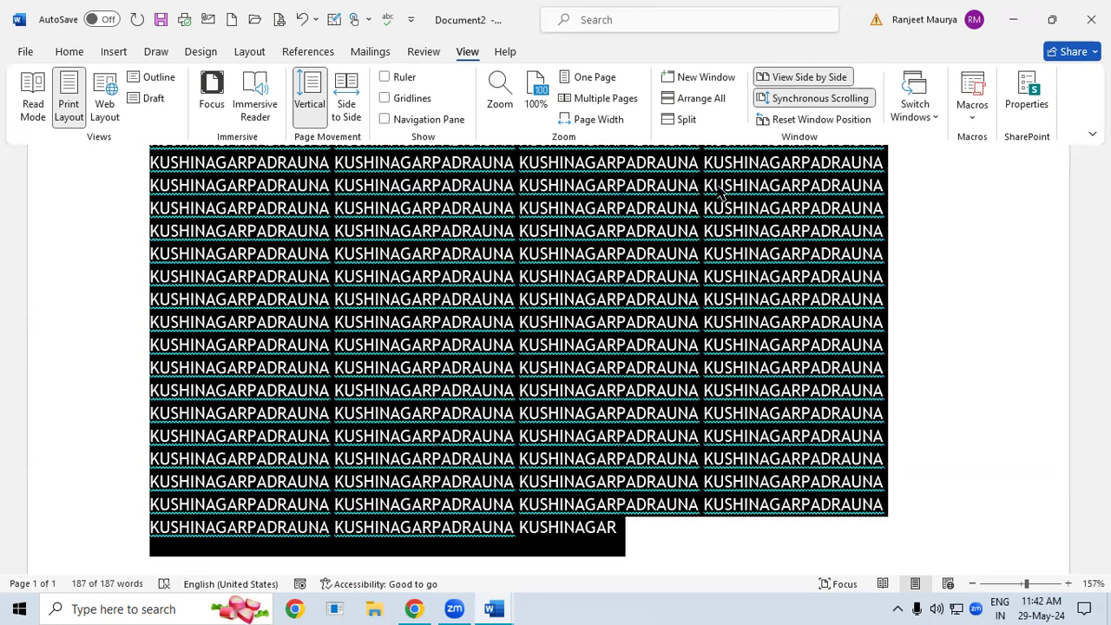
{"action": "key", "text": "Delete"}
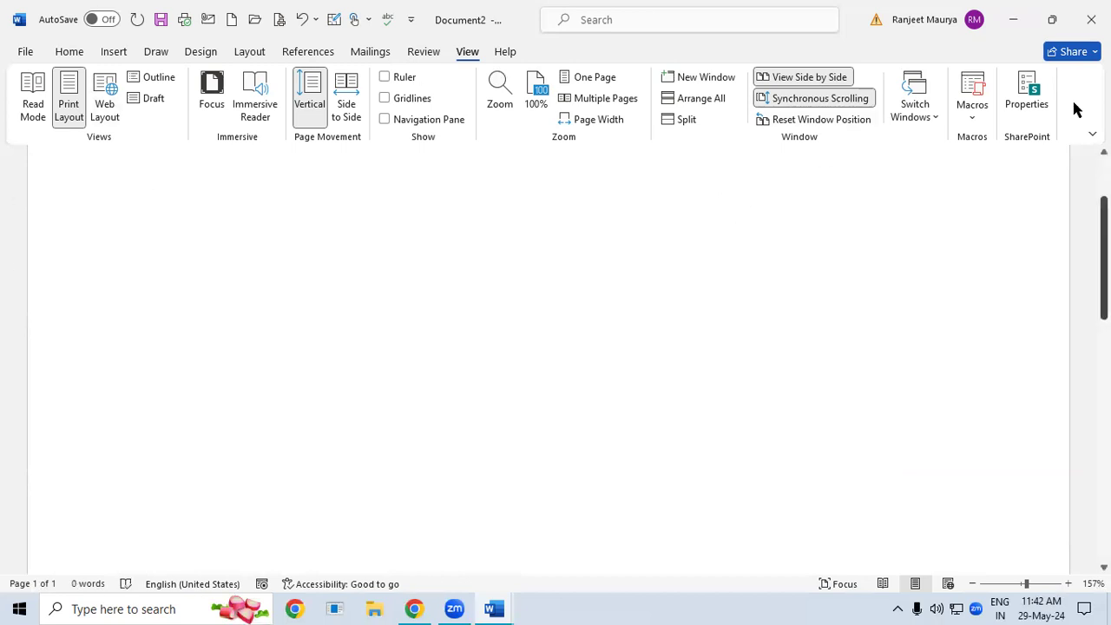
Delete the ggg macro from the saved macros and close the macro list.
{"action": "left_click", "coordinate": [966, 121]}
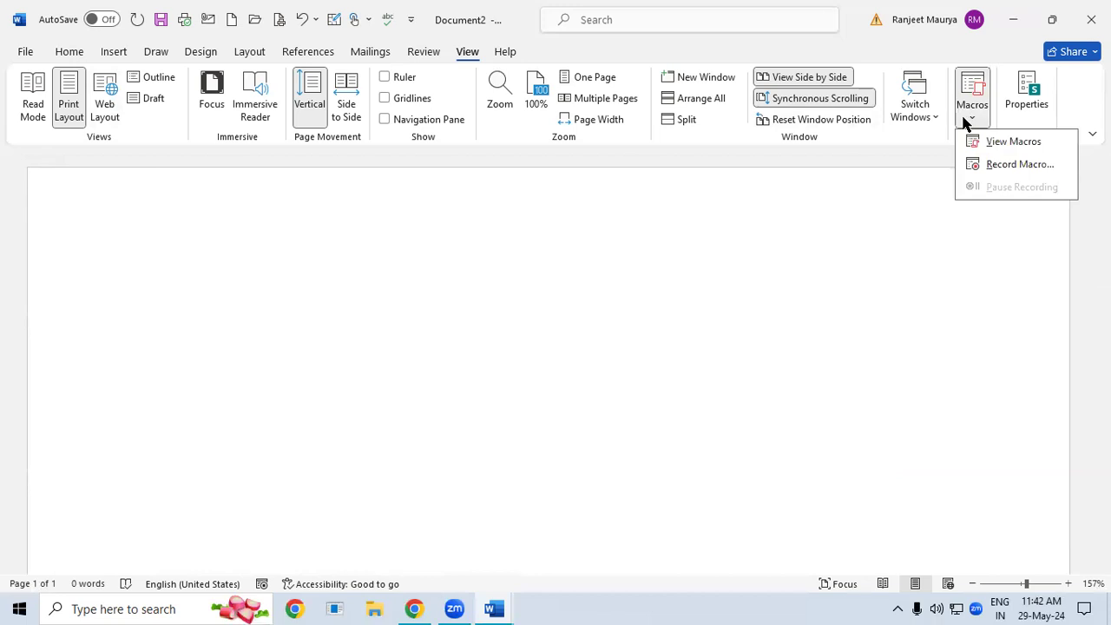
{"action": "left_click", "coordinate": [1007, 142]}
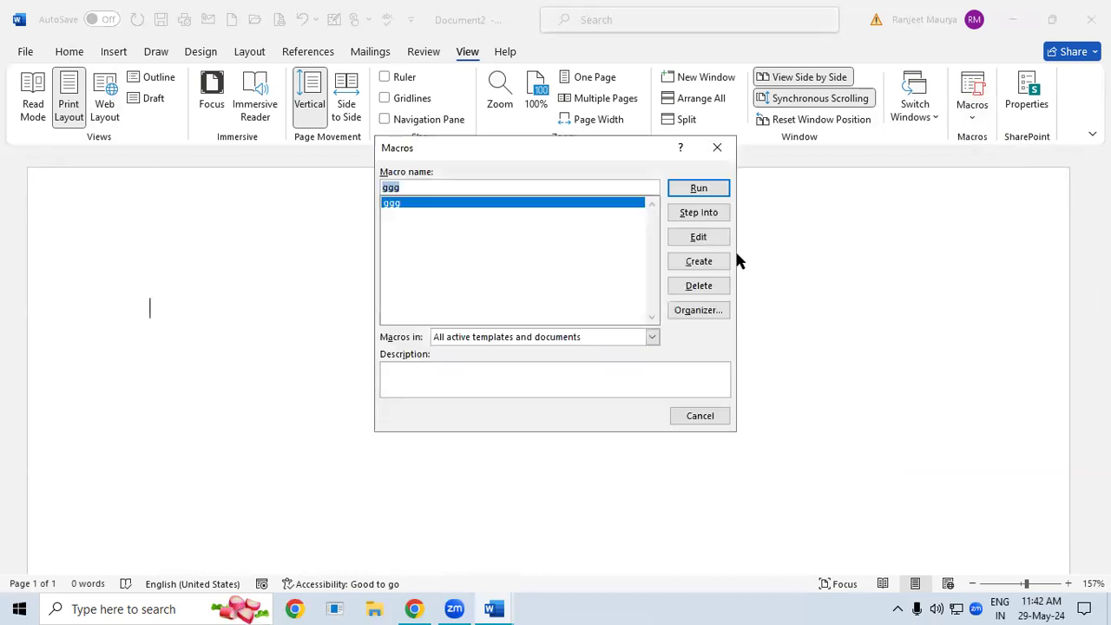
{"action": "left_click", "coordinate": [715, 286]}
{"action": "left_click", "coordinate": [526, 350]}
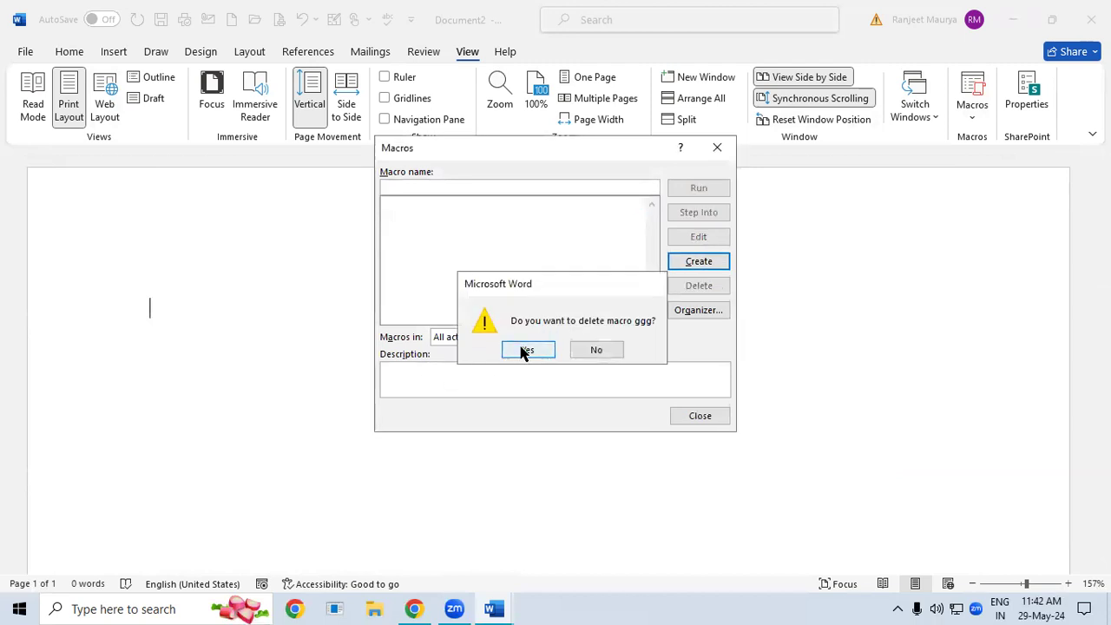
{"action": "left_click", "coordinate": [719, 159]}
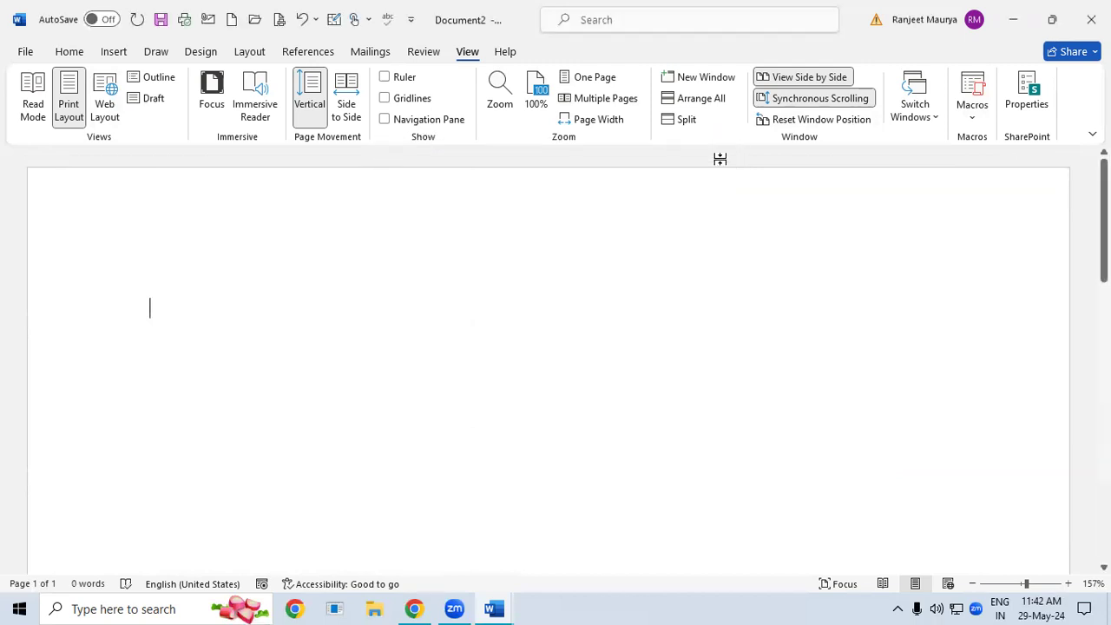
Start recording a new macro named UUU with F4 assigned as its shortcut key.
{"action": "left_click", "coordinate": [975, 115]}
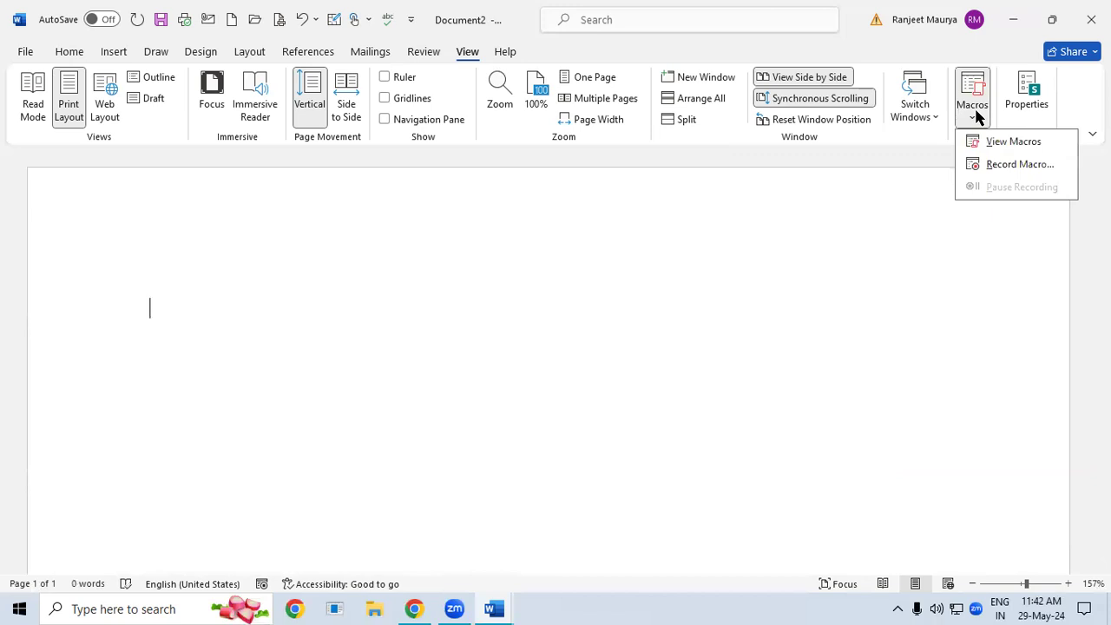
{"action": "left_click", "coordinate": [1013, 164]}
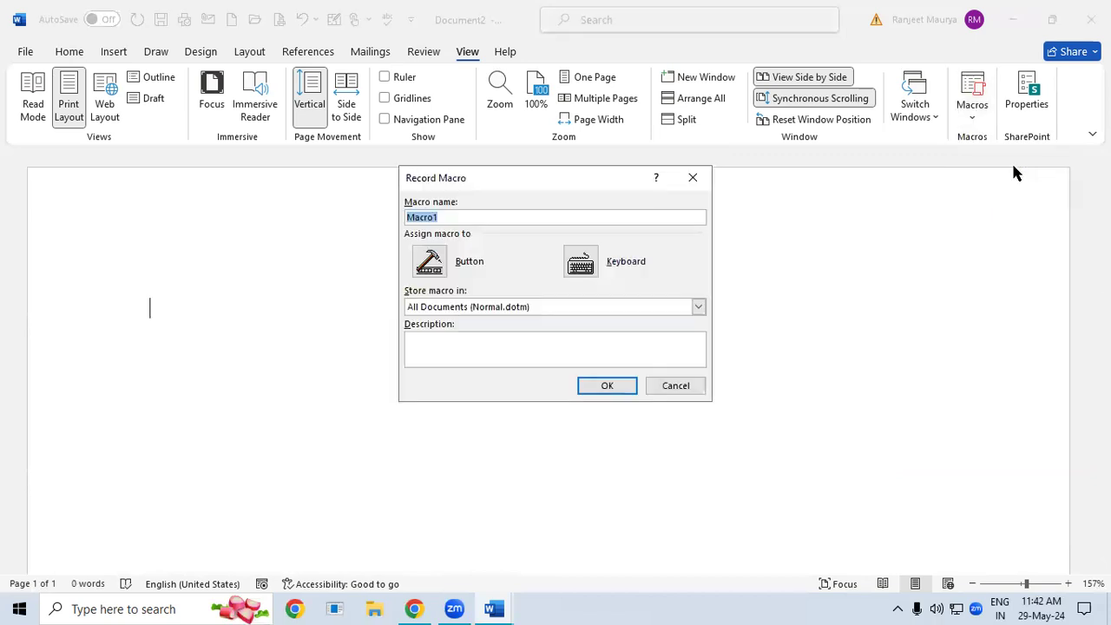
{"action": "type", "text": "UUU"}
{"action": "left_click", "coordinate": [580, 263]}
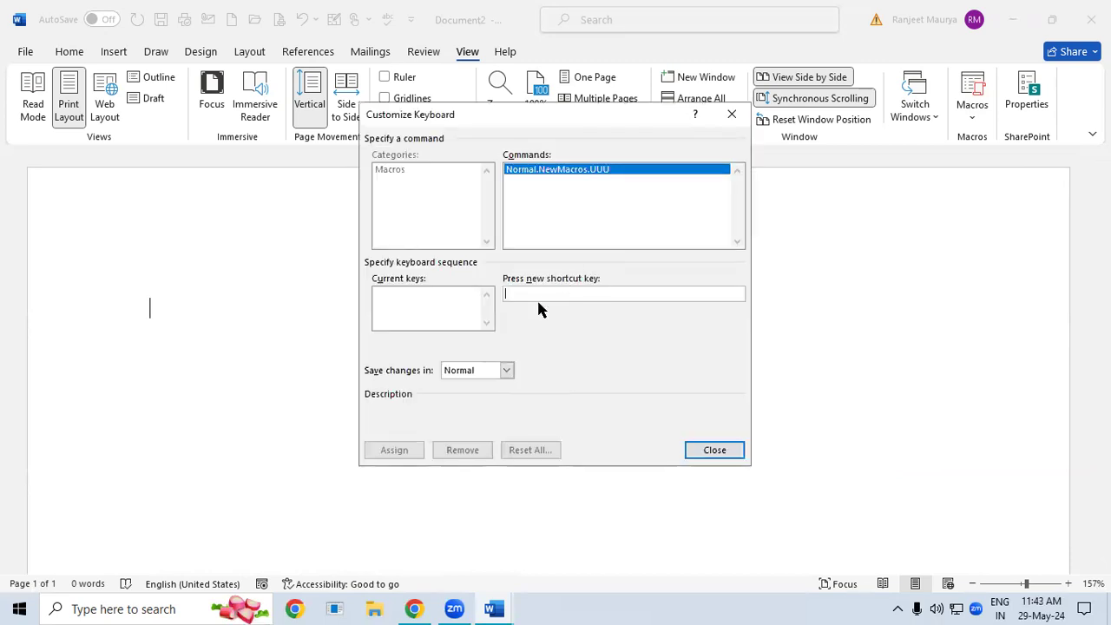
{"action": "key", "text": "F4"}
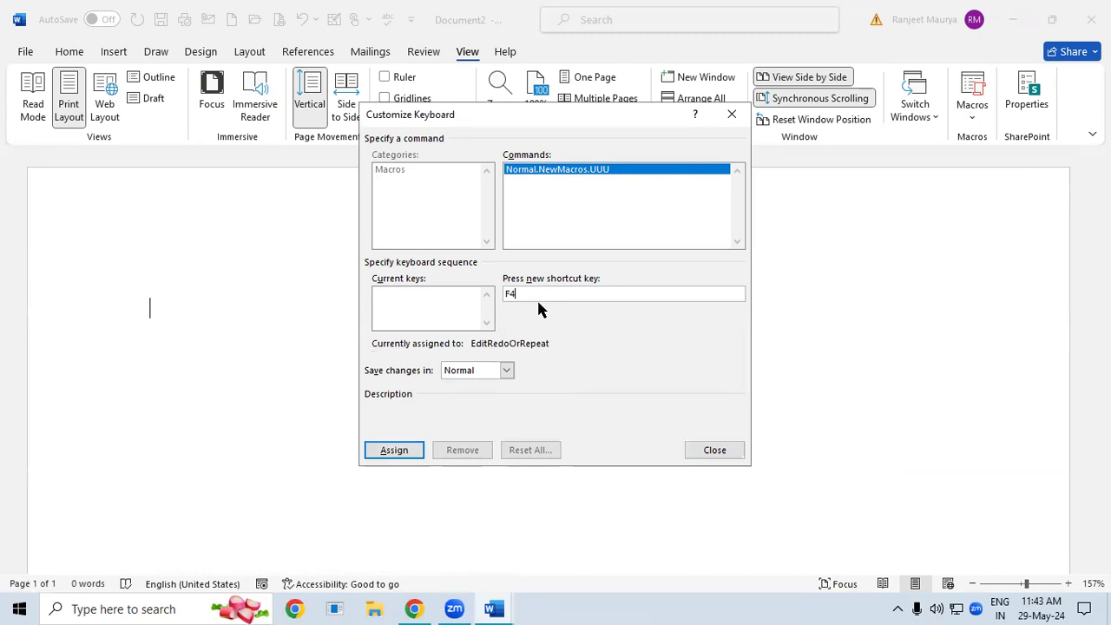
{"action": "left_click", "coordinate": [398, 447]}
{"action": "left_click", "coordinate": [713, 450]}
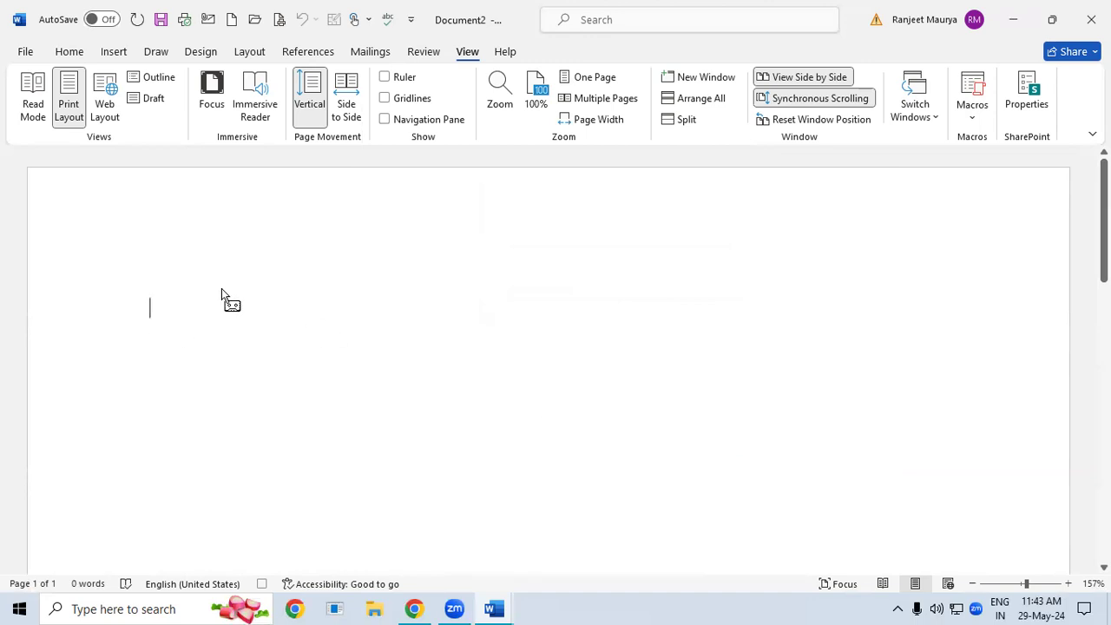
Enter the text GIT PADRAUNA as the UUU macro's content and stop the recording.
{"action": "type", "text": "G"}
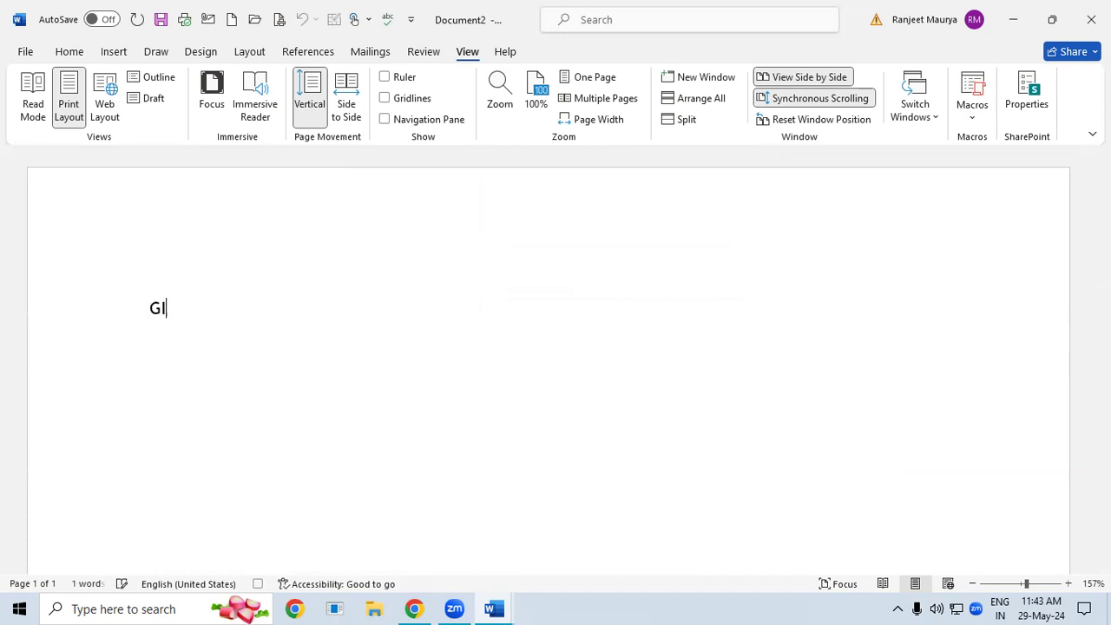
{"action": "type", "text": "IT PADR"}
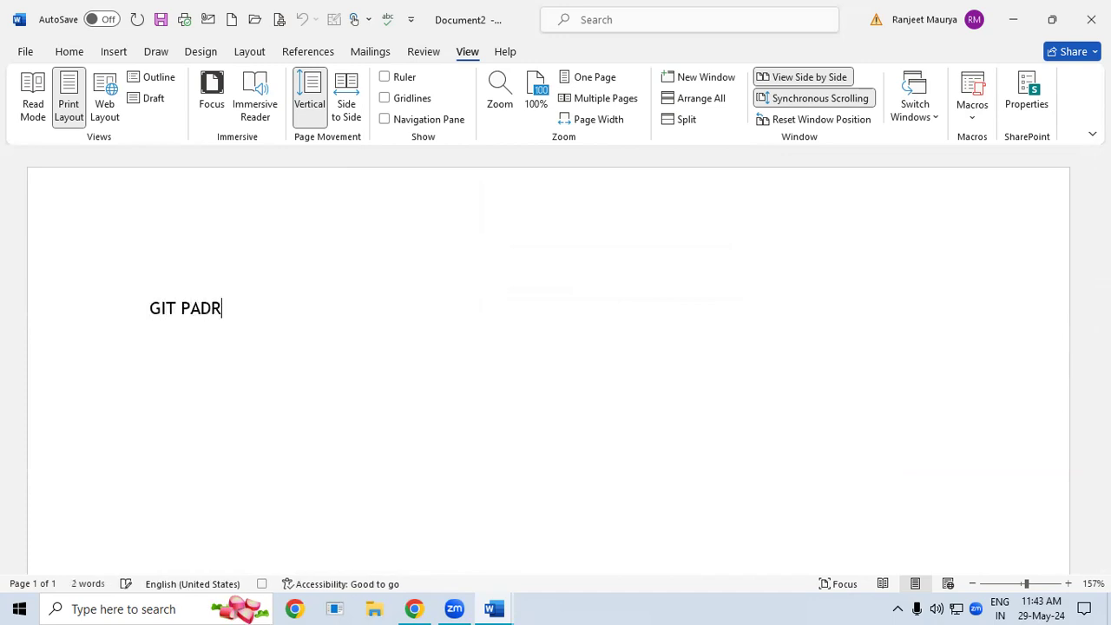
{"action": "type", "text": "AUNA"}
{"action": "left_click", "coordinate": [976, 112]}
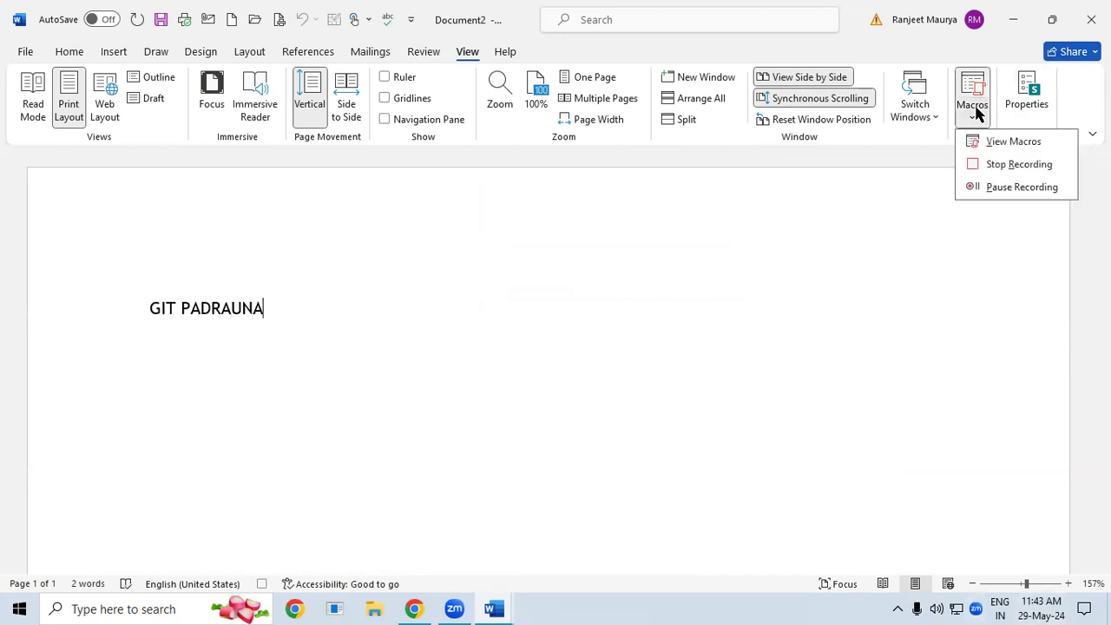
{"action": "left_click", "coordinate": [1012, 165]}
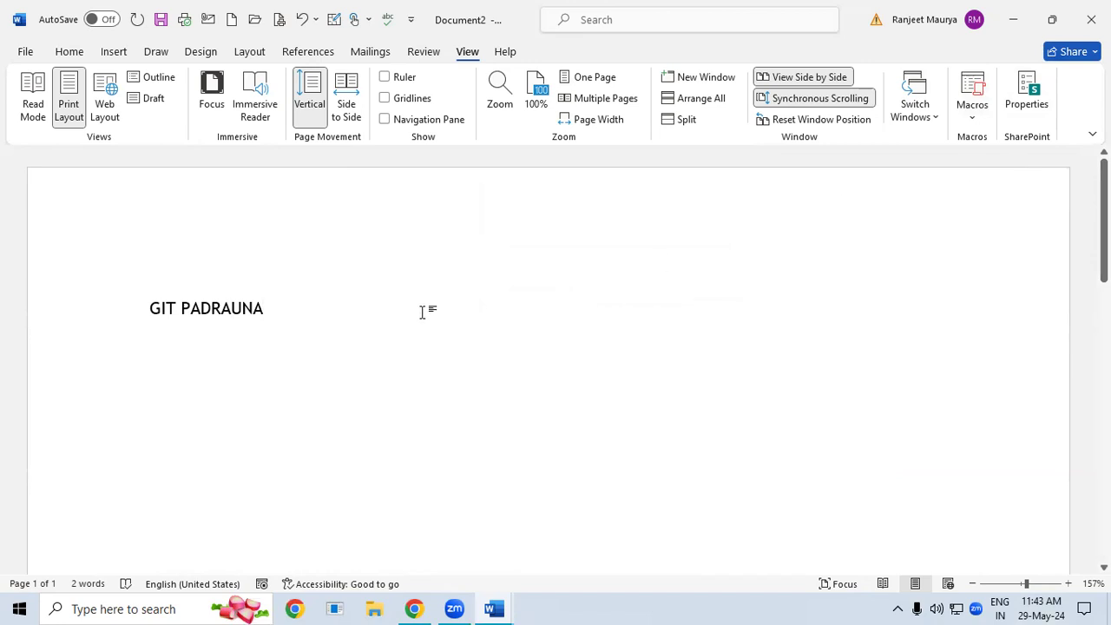
Run the UUU macro from the list of saved macros to insert GIT PADRAUNA again.
{"action": "left_click", "coordinate": [979, 114]}
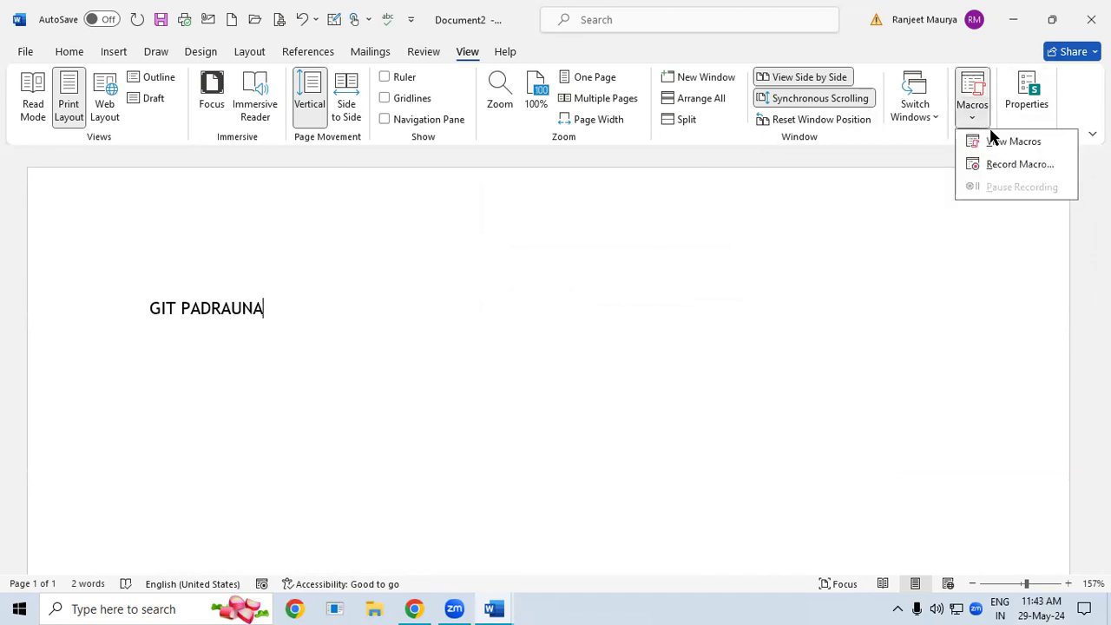
{"action": "left_click", "coordinate": [1007, 142]}
{"action": "left_click", "coordinate": [699, 188]}
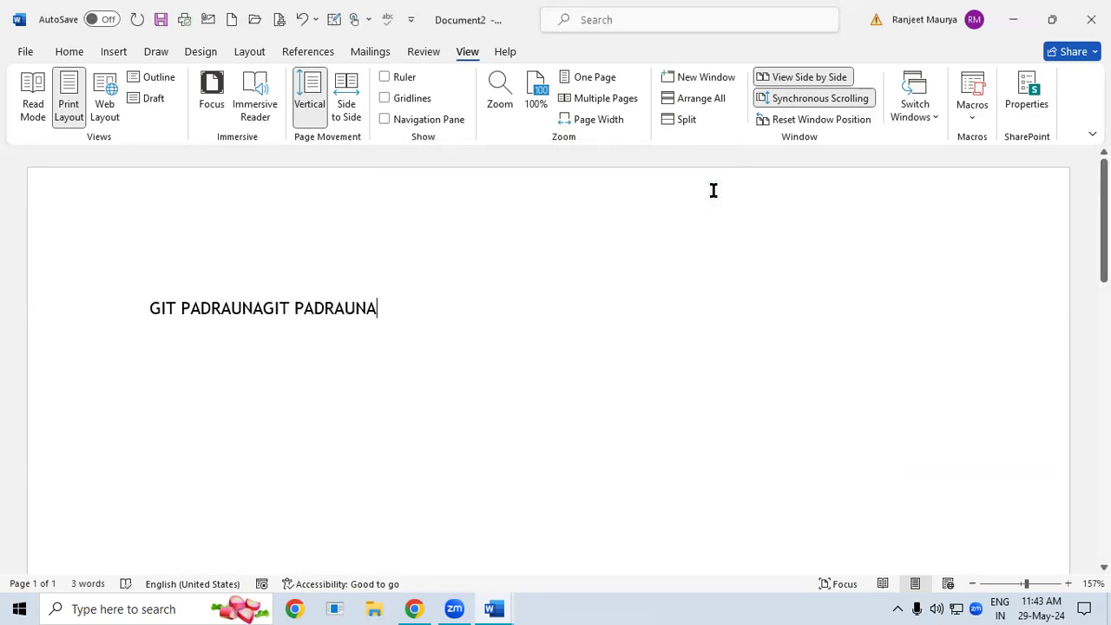
Run the UUU macro repeatedly with its shortcut until GIT PADRAUNA fills most of the page.
{"action": "key", "text": "ctrl+u"}
{"action": "key", "text": "ctrl+u"}
{"action": "key", "text": "ctrl+u"}
{"action": "key", "text": "ctrl+u"}
{"action": "key", "text": "ctrl+u"}
{"action": "key", "text": "ctrl+u"}
{"action": "key", "text": "ctrl+u"}
{"action": "key", "text": "ctrl+u"}
{"action": "key", "text": "ctrl+u"}
{"action": "key", "text": "ctrl+u"}
{"action": "key", "text": "ctrl+u"}
{"action": "key", "text": "ctrl+u"}
{"action": "key", "text": "ctrl+u"}
{"action": "key", "text": "ctrl+u"}
{"action": "key", "text": "ctrl+u"}
{"action": "key", "text": "ctrl+u"}
{"action": "key", "text": "ctrl+u"}
{"action": "key", "text": "ctrl+u"}
{"action": "key", "text": "ctrl+u"}
{"action": "key", "text": "ctrl+u"}
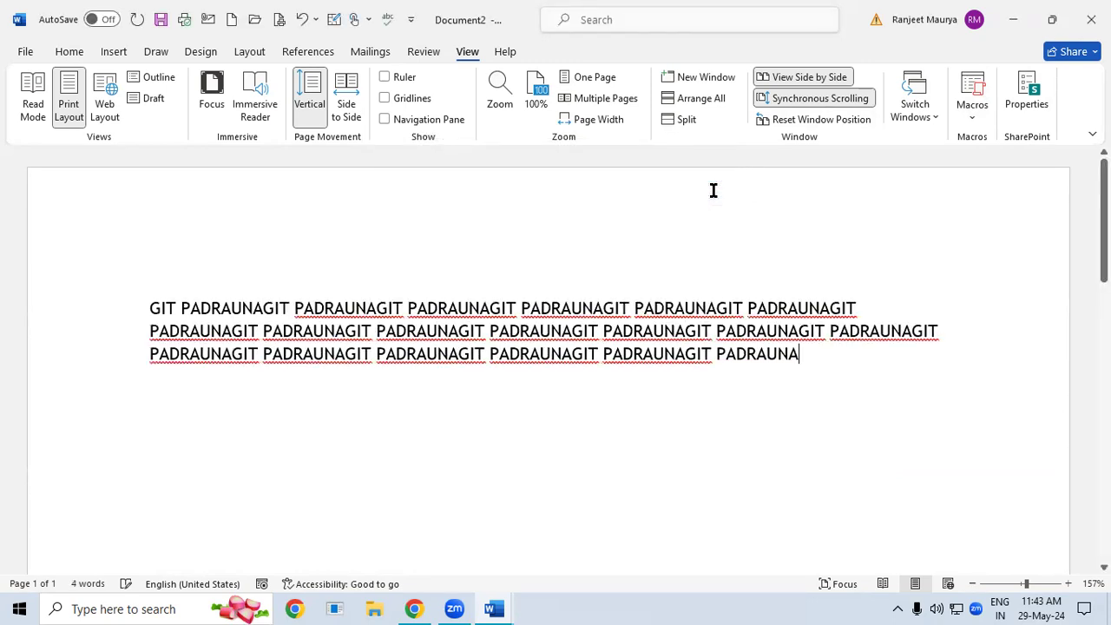
{"action": "key", "text": "ctrl+u"}
{"action": "key", "text": "ctrl+u"}
{"action": "key", "text": "ctrl+u"}
{"action": "key", "text": "ctrl+u"}
{"action": "key", "text": "ctrl+u"}
{"action": "key", "text": "ctrl+u"}
{"action": "key", "text": "ctrl+u"}
{"action": "key", "text": "ctrl+u"}
{"action": "key", "text": "ctrl+u"}
{"action": "key", "text": "ctrl+u"}
{"action": "key", "text": "ctrl+u"}
{"action": "key", "text": "ctrl+u"}
{"action": "key", "text": "ctrl+u"}
{"action": "key", "text": "ctrl+u"}
{"action": "key", "text": "ctrl+u"}
{"action": "key", "text": "ctrl+u"}
{"action": "key", "text": "ctrl+u"}
{"action": "key", "text": "ctrl+u"}
{"action": "key", "text": "ctrl+u"}
{"action": "key", "text": "ctrl+u"}
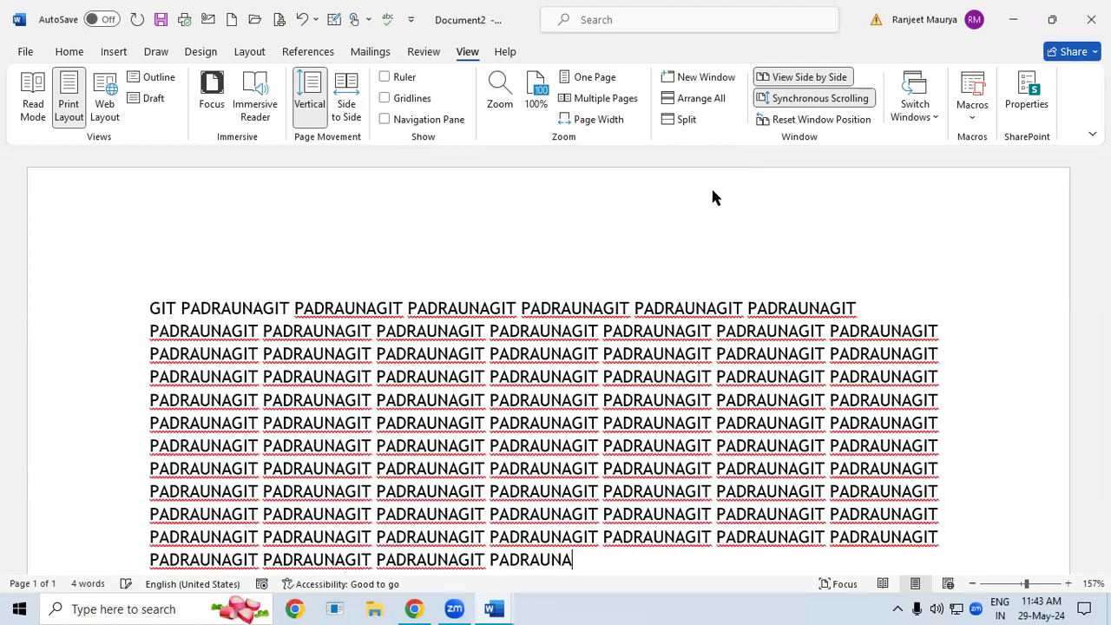
{"action": "key", "text": "ctrl+u"}
{"action": "key", "text": "ctrl+u"}
{"action": "key", "text": "ctrl+u"}
{"action": "key", "text": "ctrl+u"}
{"action": "key", "text": "ctrl+u"}
{"action": "key", "text": "ctrl+u"}
{"action": "key", "text": "ctrl+u"}
{"action": "key", "text": "ctrl+u"}
{"action": "key", "text": "ctrl+u"}
{"action": "key", "text": "ctrl+u"}
{"action": "key", "text": "ctrl+u"}
{"action": "key", "text": "ctrl+u"}
{"action": "key", "text": "ctrl+u"}
{"action": "key", "text": "ctrl+u"}
{"action": "key", "text": "ctrl+u"}
{"action": "key", "text": "ctrl+u"}
{"action": "key", "text": "ctrl+u"}
{"action": "key", "text": "ctrl+u"}
{"action": "key", "text": "ctrl+u"}
{"action": "key", "text": "ctrl+u"}
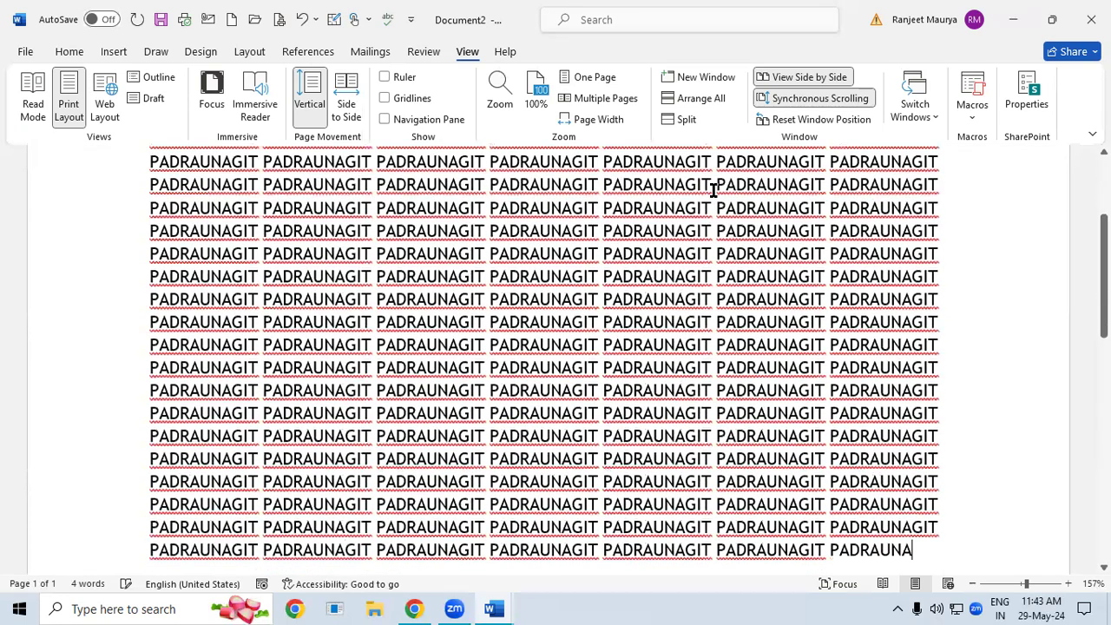
{"action": "key", "text": "ctrl+u"}
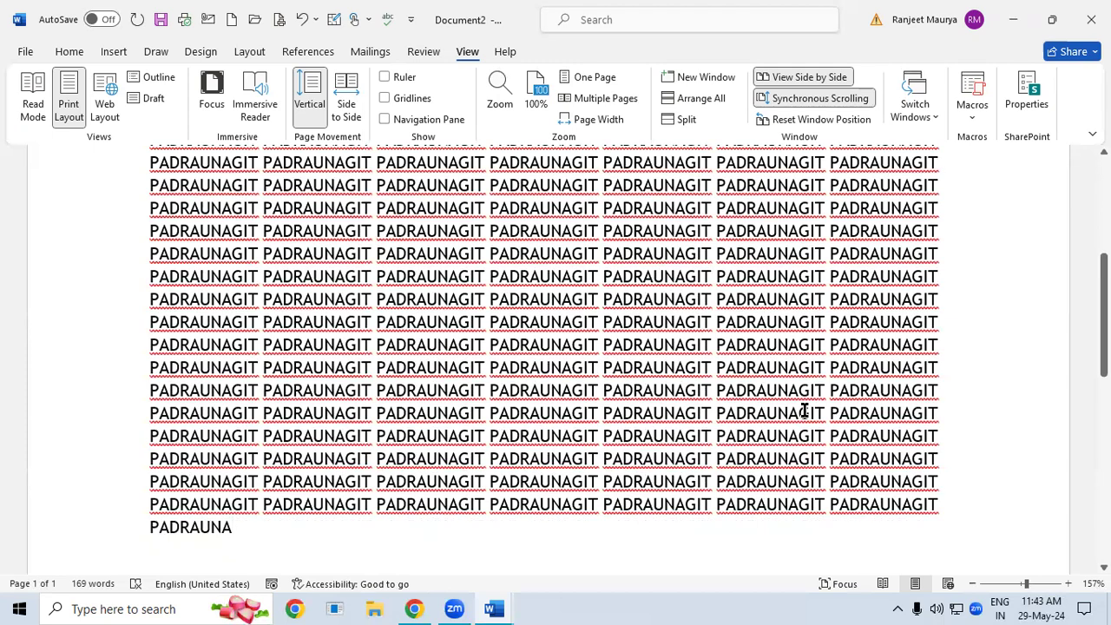
Delete all the repeated GIT PADRAUNA text from the document.
{"action": "key", "text": "ctrl+Home"}
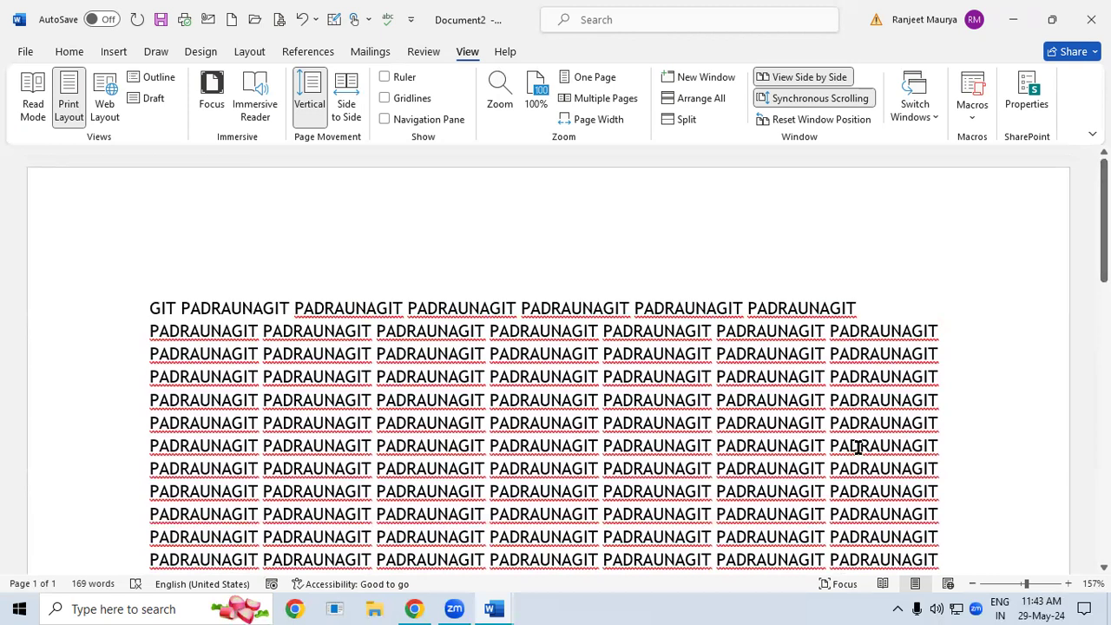
{"action": "key", "text": "ctrl+a"}
{"action": "key", "text": "Delete"}
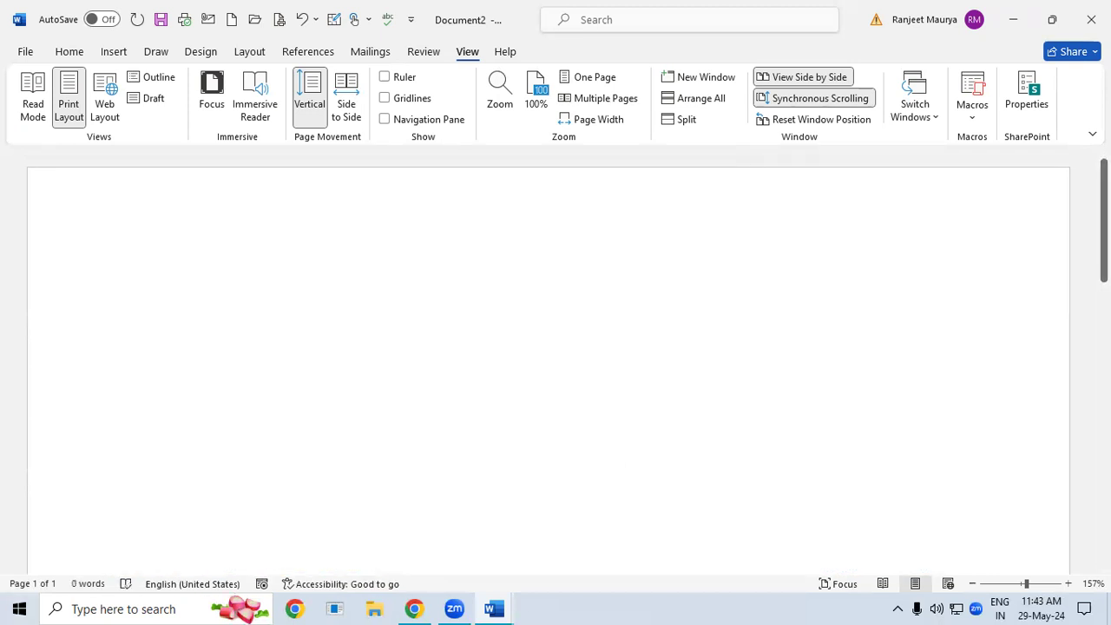
Delete the UUU macro from the saved macros and close the macro list.
{"action": "left_click", "coordinate": [983, 116]}
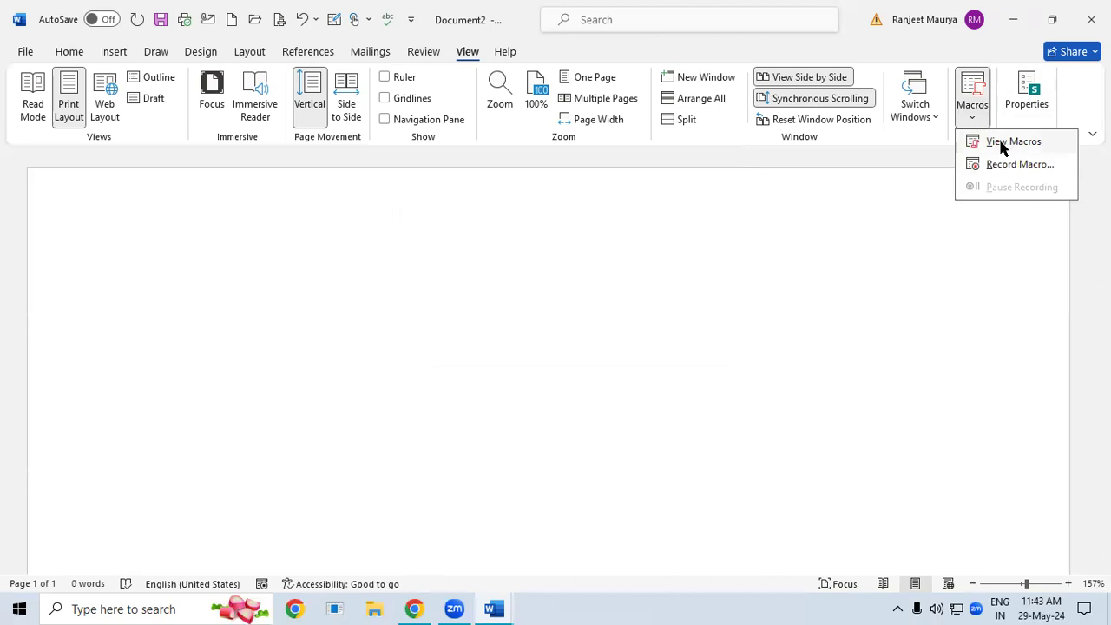
{"action": "left_click", "coordinate": [1007, 141]}
{"action": "left_click", "coordinate": [700, 286]}
{"action": "left_click", "coordinate": [529, 347]}
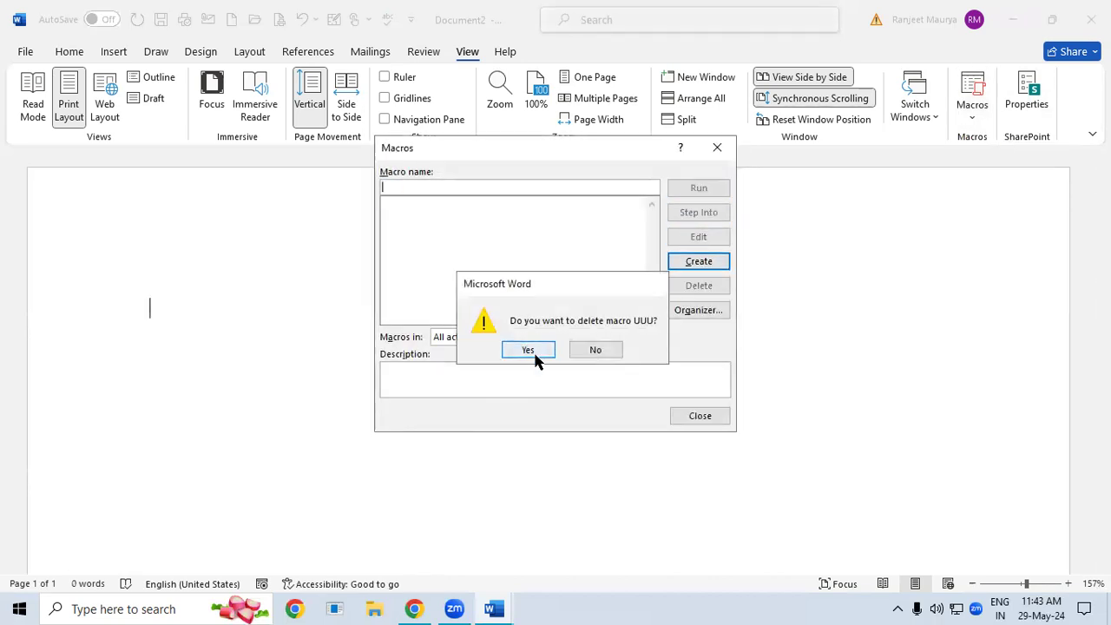
{"action": "left_click", "coordinate": [718, 148]}
Start recording a macro under the default name Macro1 with F5 assigned as its shortcut key.
{"action": "left_click", "coordinate": [972, 117]}
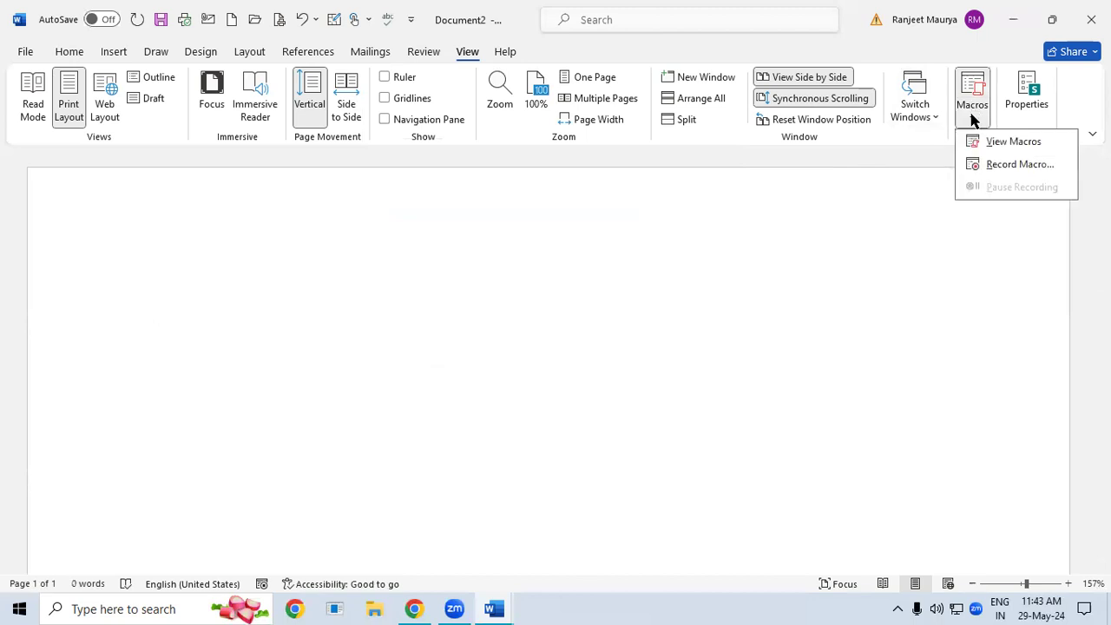
{"action": "left_click", "coordinate": [998, 165]}
{"action": "left_click", "coordinate": [583, 260]}
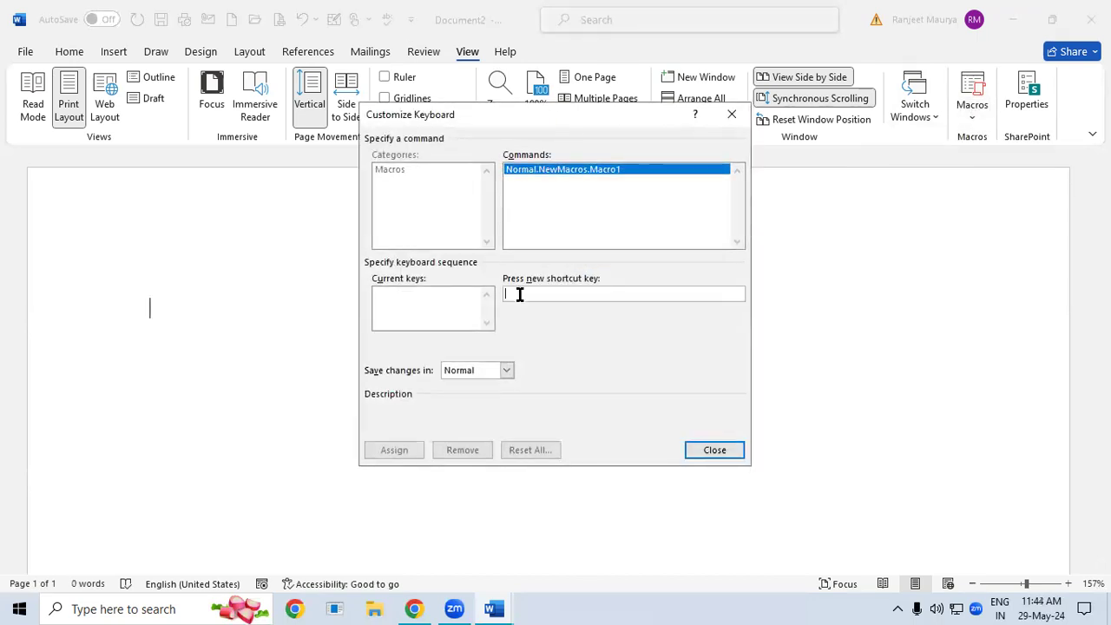
{"action": "key", "text": "F5"}
{"action": "left_click", "coordinate": [410, 450]}
{"action": "left_click", "coordinate": [715, 449]}
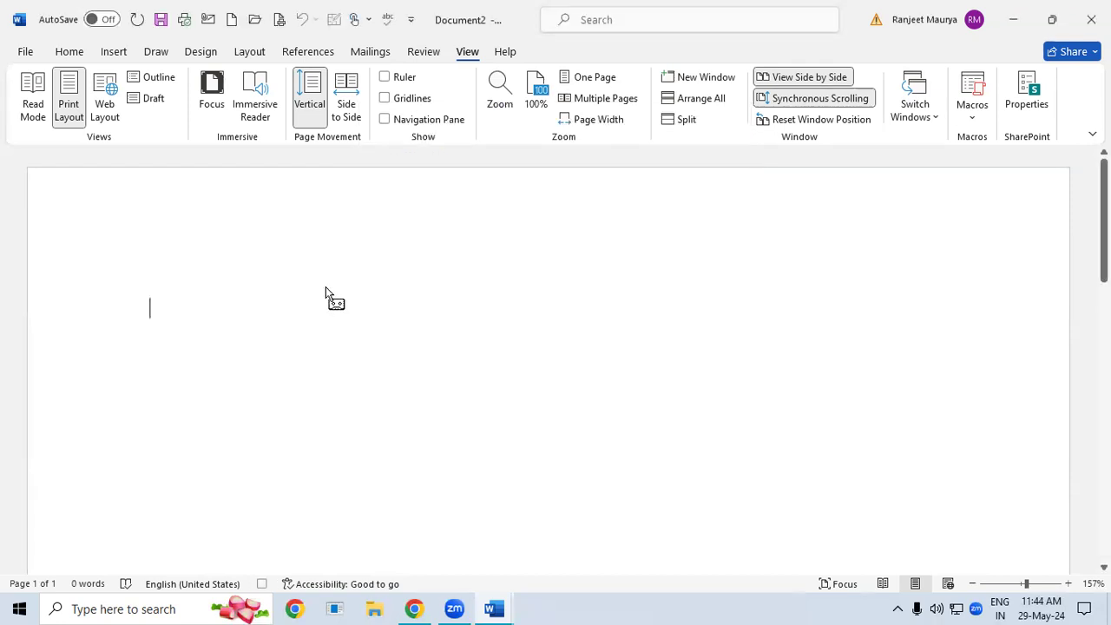
Enter the text PADRAUNA KUSHINAGAR followed by a space as the content of Macro1 and stop the recording.
{"action": "type", "text": "RA"}
{"action": "key", "text": "BackSpace"}
{"action": "key", "text": "BackSpace"}
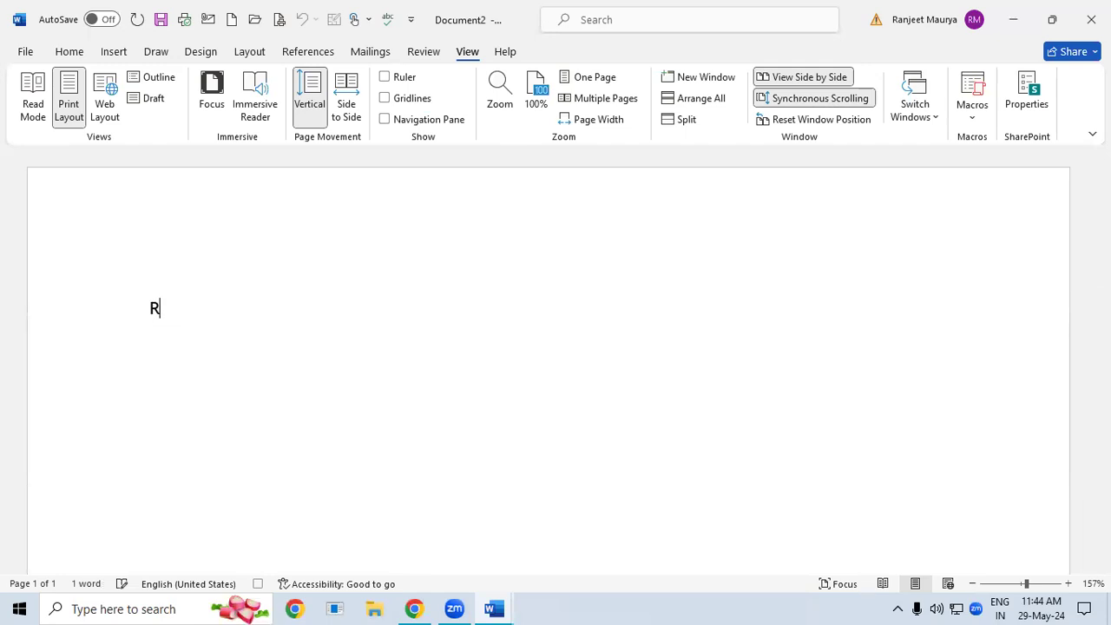
{"action": "type", "text": "PADRAUNNA"}
{"action": "key", "text": "BackSpace"}
{"action": "key", "text": "BackSpace"}
{"action": "type", "text": "A K"}
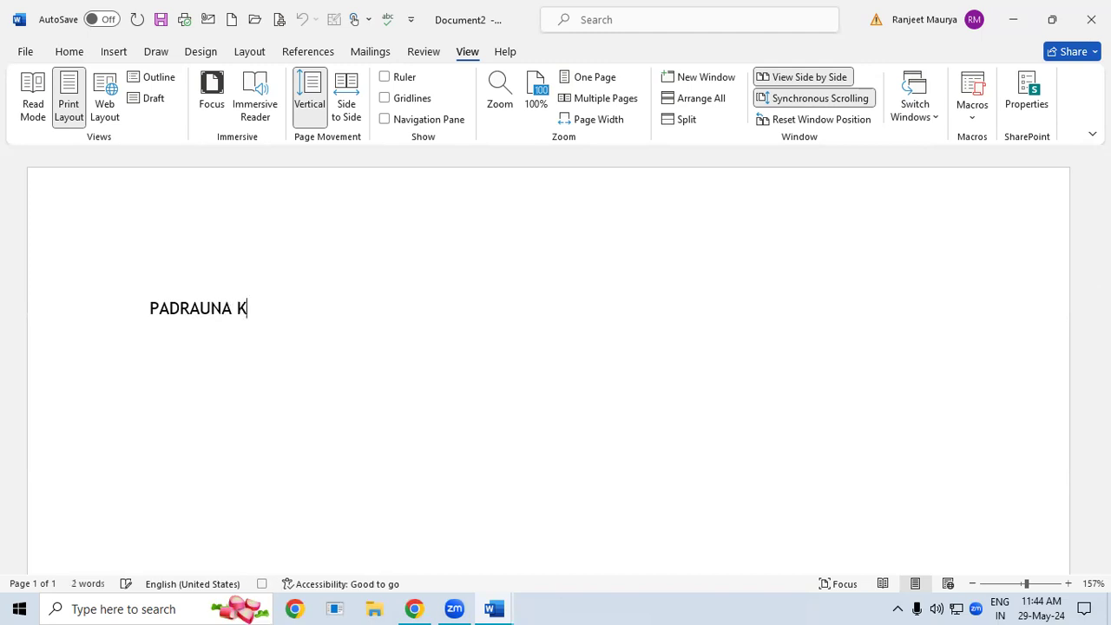
{"action": "type", "text": "USHINAGAR"}
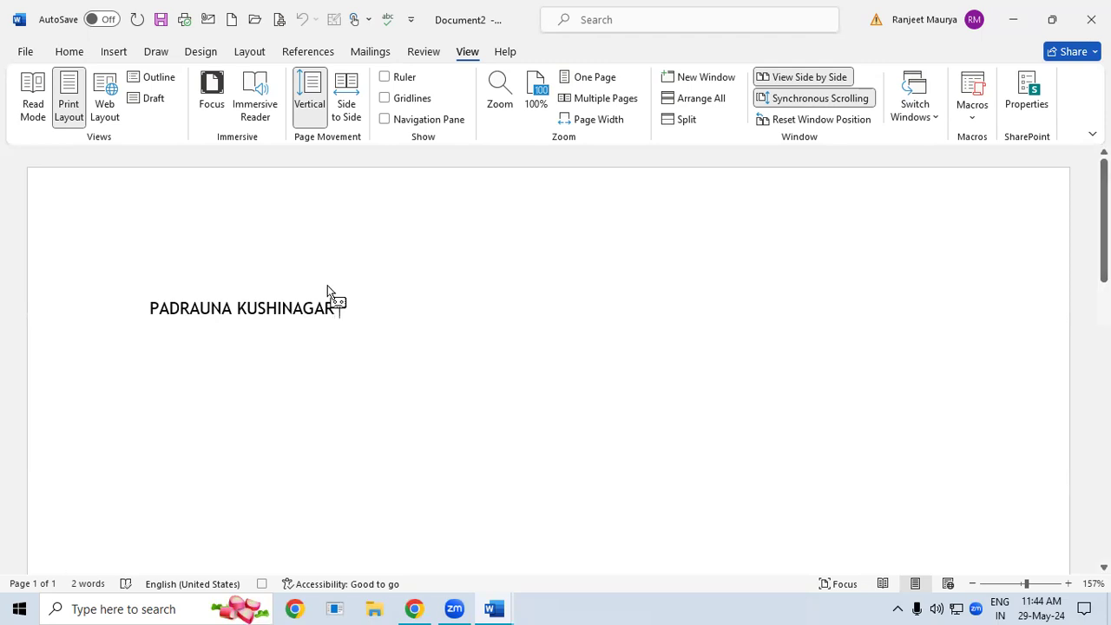
{"action": "left_click", "coordinate": [973, 109]}
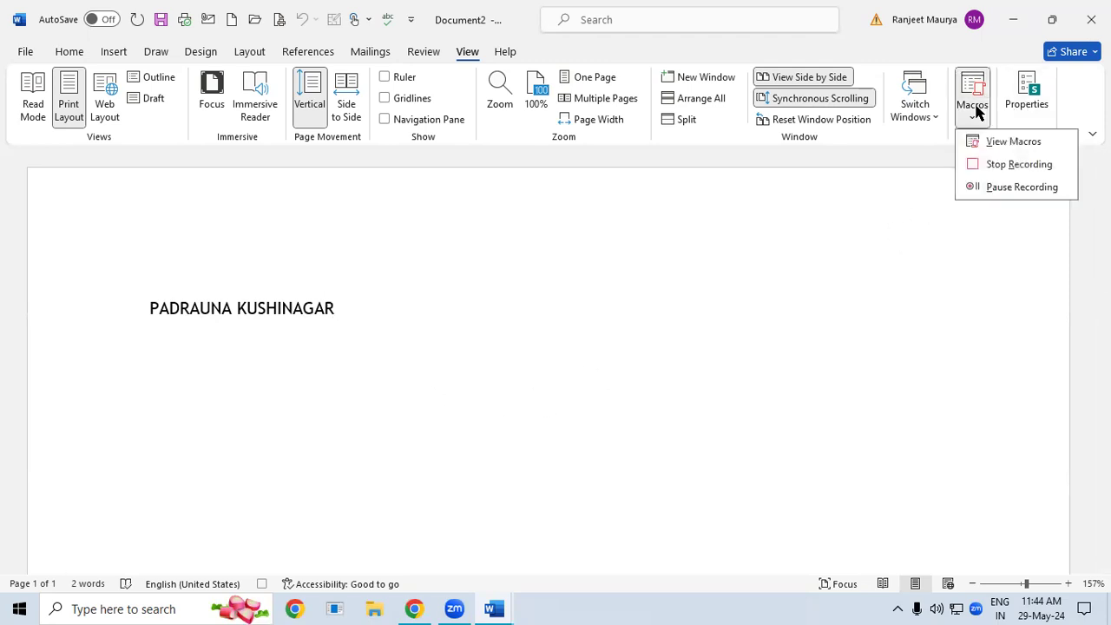
{"action": "left_click", "coordinate": [1003, 163]}
Run Macro1 from the list of saved macros to insert PADRAUNA KUSHINAGAR again.
{"action": "left_click", "coordinate": [970, 113]}
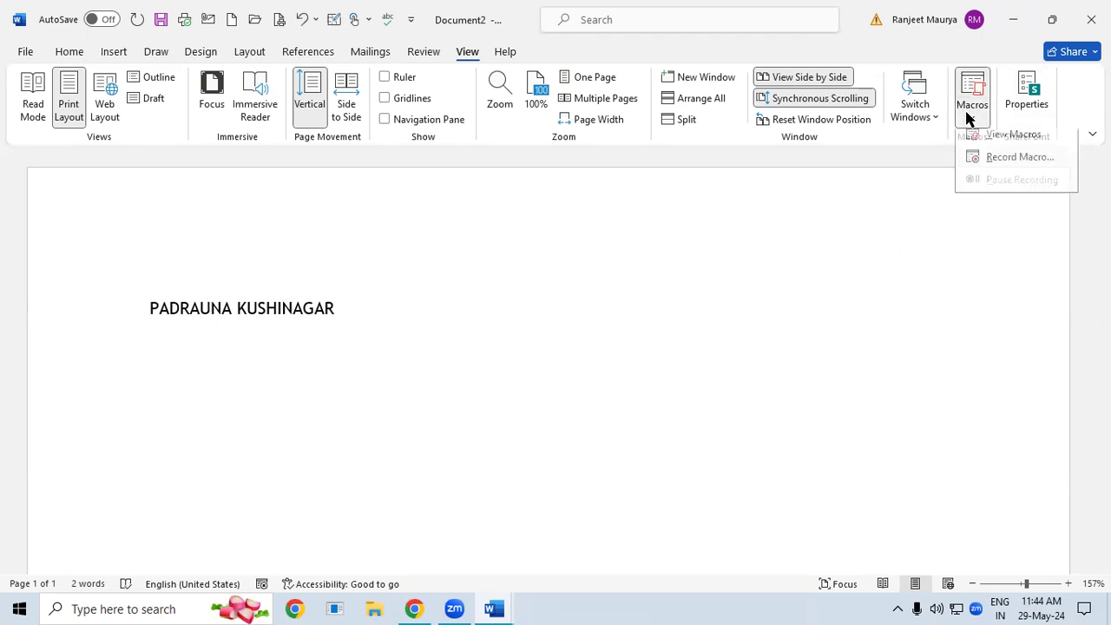
{"action": "left_click", "coordinate": [998, 143]}
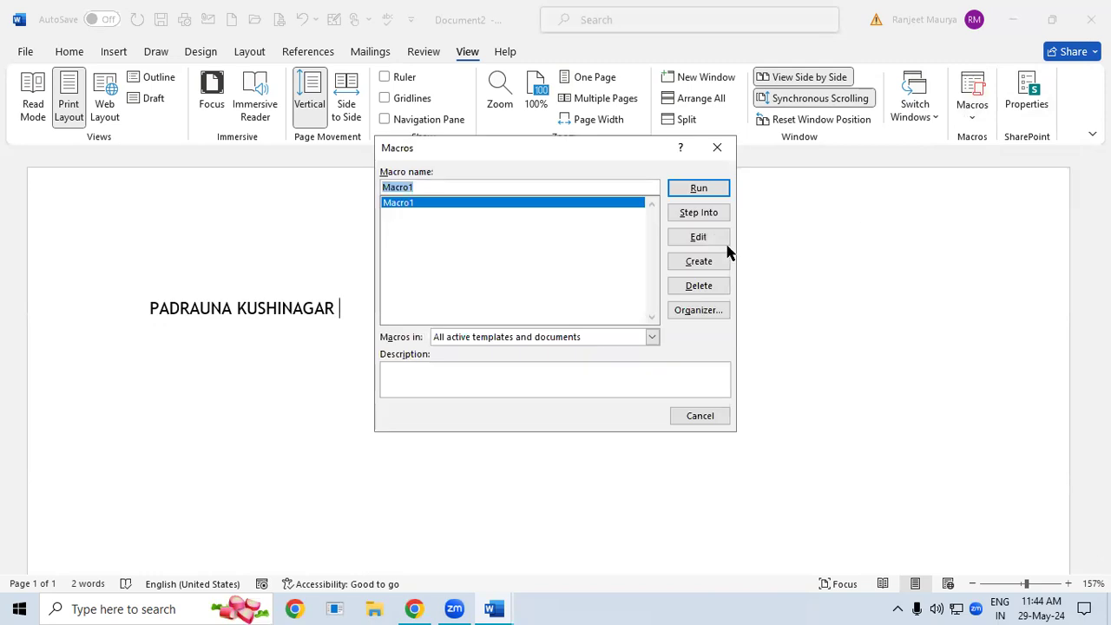
{"action": "left_click", "coordinate": [704, 189]}
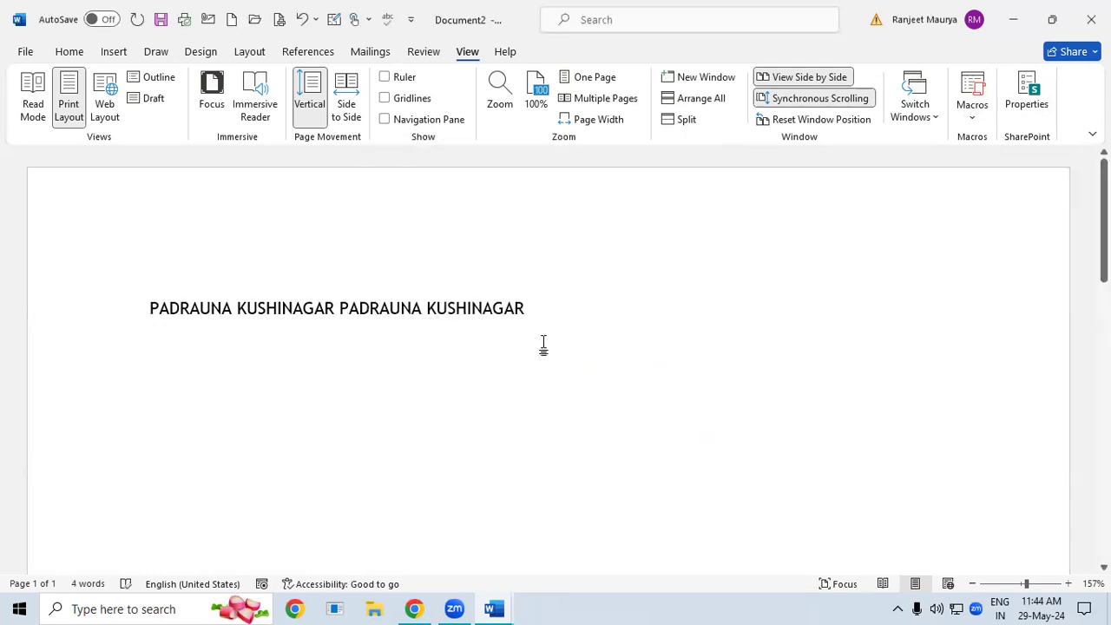
Repeat the last insertion many times so that KUSHINAGAR fills several lines.
{"action": "key", "text": "ctrl+y"}
{"action": "key", "text": "ctrl+y"}
{"action": "key", "text": "ctrl+y"}
{"action": "key", "text": "ctrl+y"}
{"action": "key", "text": "ctrl+y"}
{"action": "key", "text": "ctrl+y"}
{"action": "key", "text": "ctrl+y"}
{"action": "key", "text": "ctrl+y"}
{"action": "key", "text": "ctrl+y"}
{"action": "key", "text": "ctrl+y"}
{"action": "key", "text": "ctrl+y"}
{"action": "key", "text": "ctrl+y"}
{"action": "key", "text": "ctrl+y"}
{"action": "key", "text": "ctrl+y"}
{"action": "key", "text": "ctrl+y"}
{"action": "key", "text": "ctrl+y"}
{"action": "key", "text": "ctrl+y"}
{"action": "key", "text": "ctrl+y"}
{"action": "key", "text": "ctrl+y"}
{"action": "key", "text": "ctrl+y"}
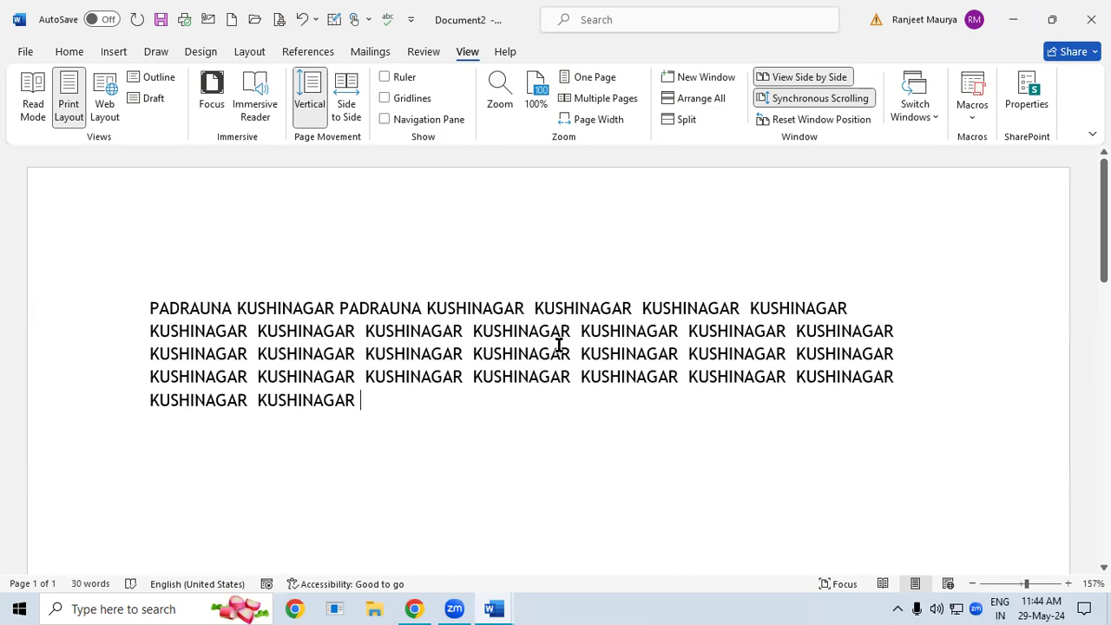
Clear all text from the document, and delete Macro1 from the saved macros.
{"action": "key", "text": "ctrl+a"}
{"action": "key", "text": "Delete"}
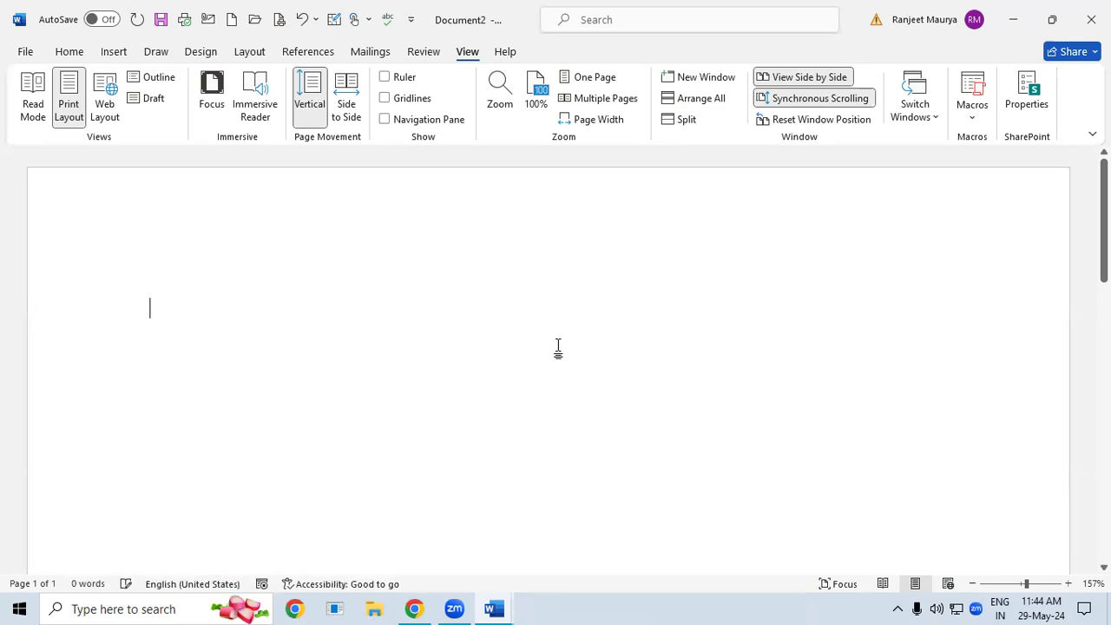
{"action": "left_click", "coordinate": [971, 111]}
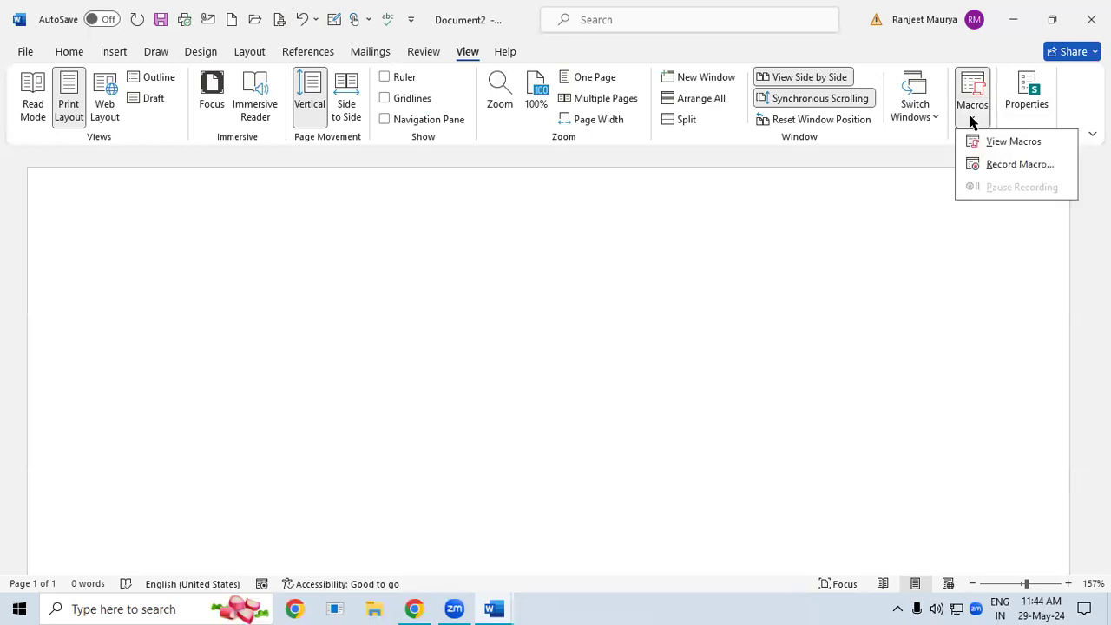
{"action": "left_click", "coordinate": [1014, 143]}
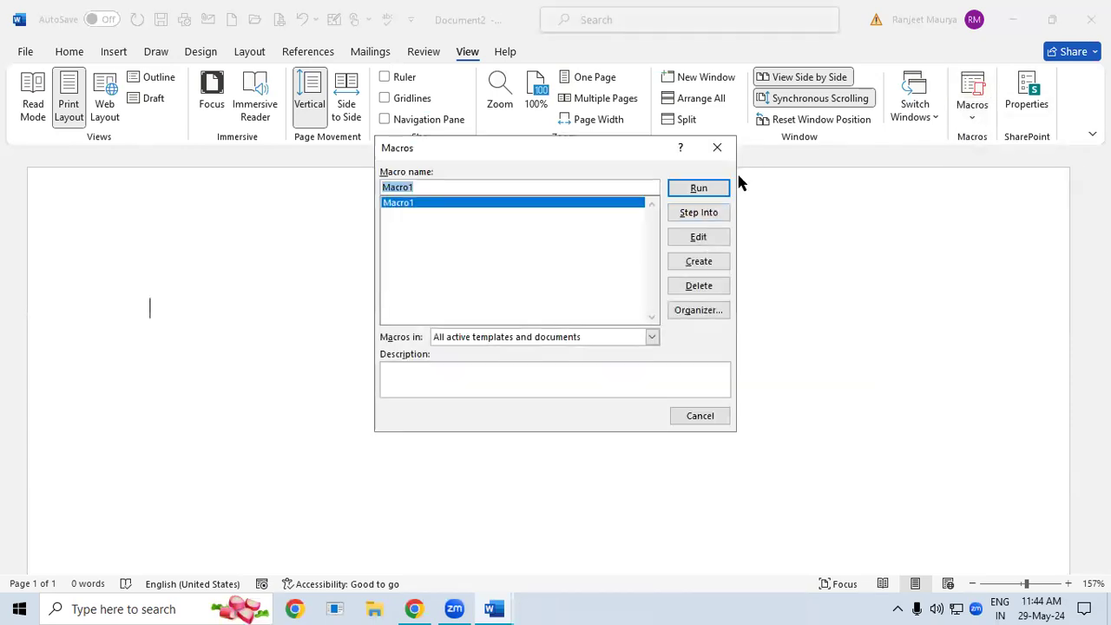
{"action": "left_click", "coordinate": [708, 288]}
{"action": "left_click", "coordinate": [521, 344]}
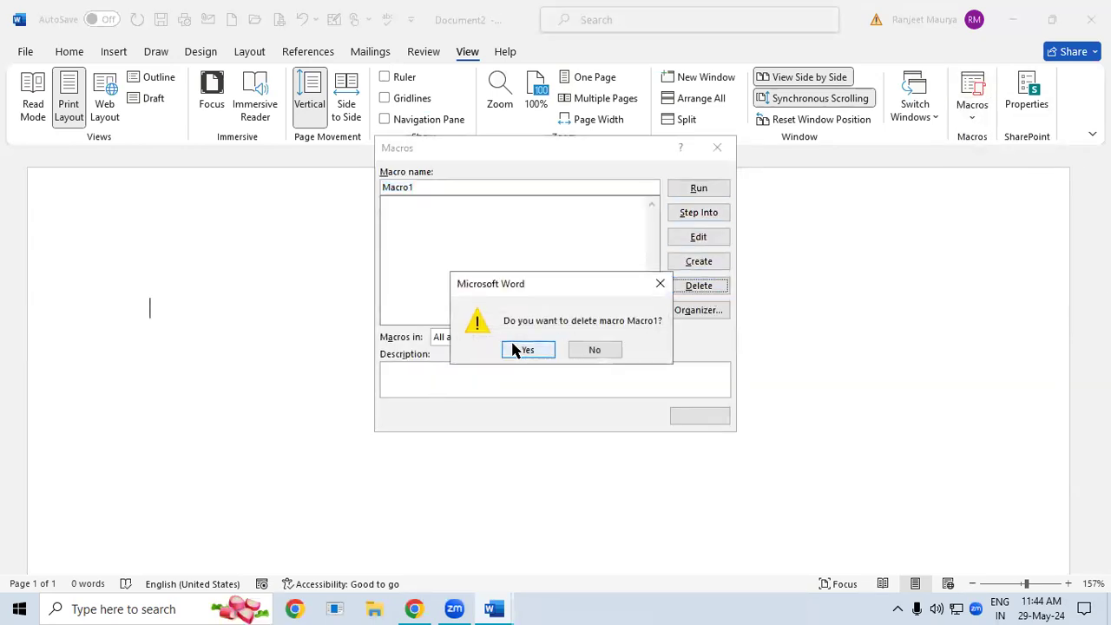
{"action": "left_click", "coordinate": [717, 148]}
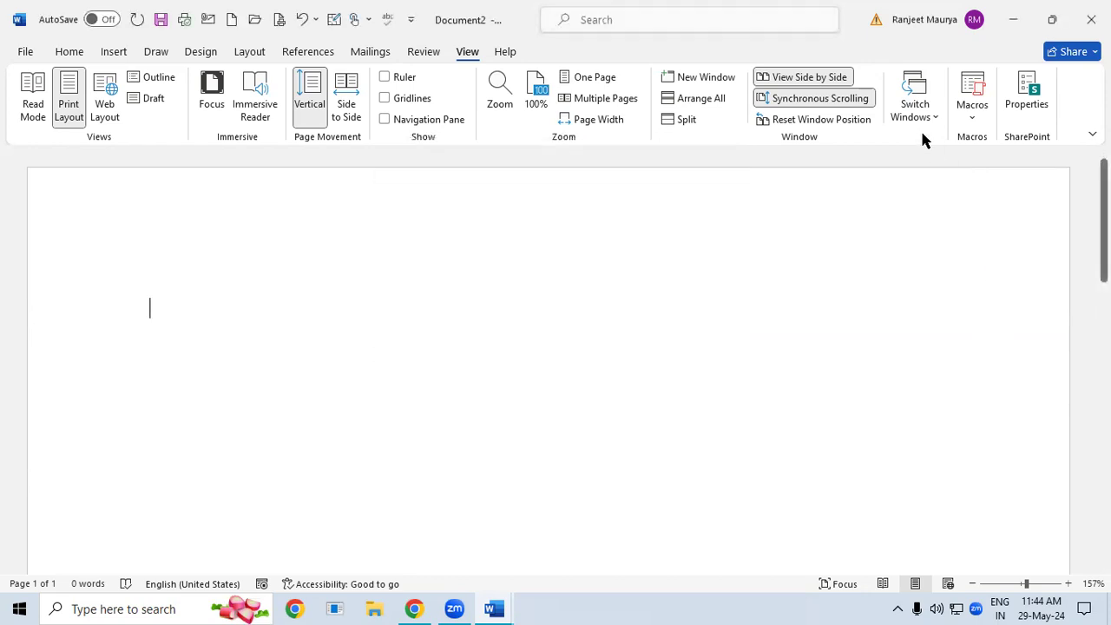
Start recording a new macro named Macro1 and assign it a keyboard shortcut.
{"action": "left_click", "coordinate": [972, 111]}
{"action": "left_click", "coordinate": [1016, 166]}
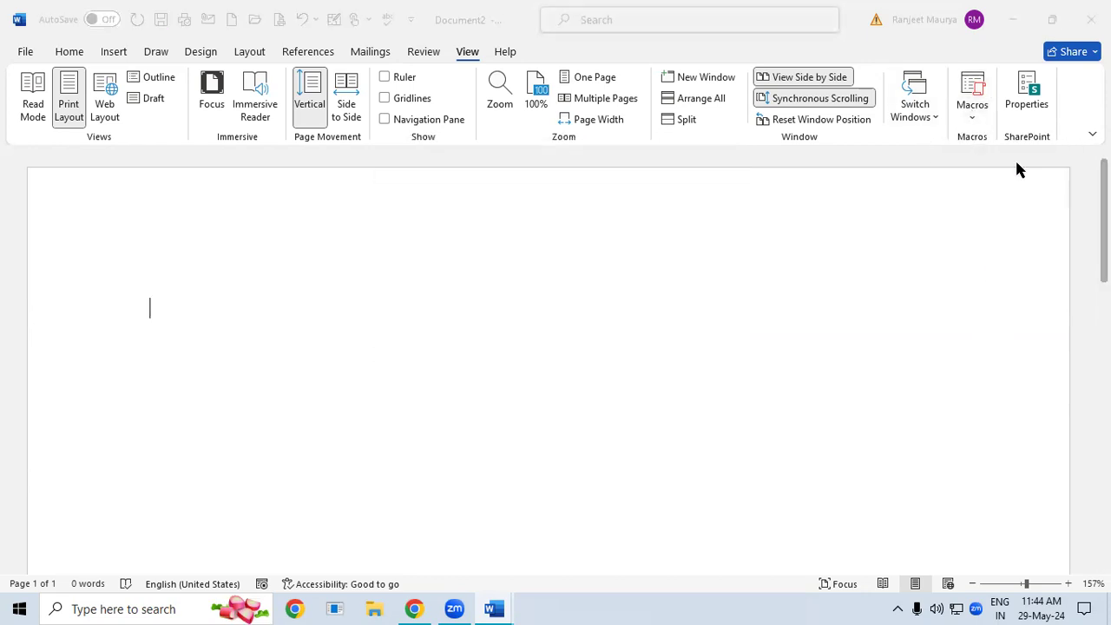
{"action": "left_click", "coordinate": [590, 267]}
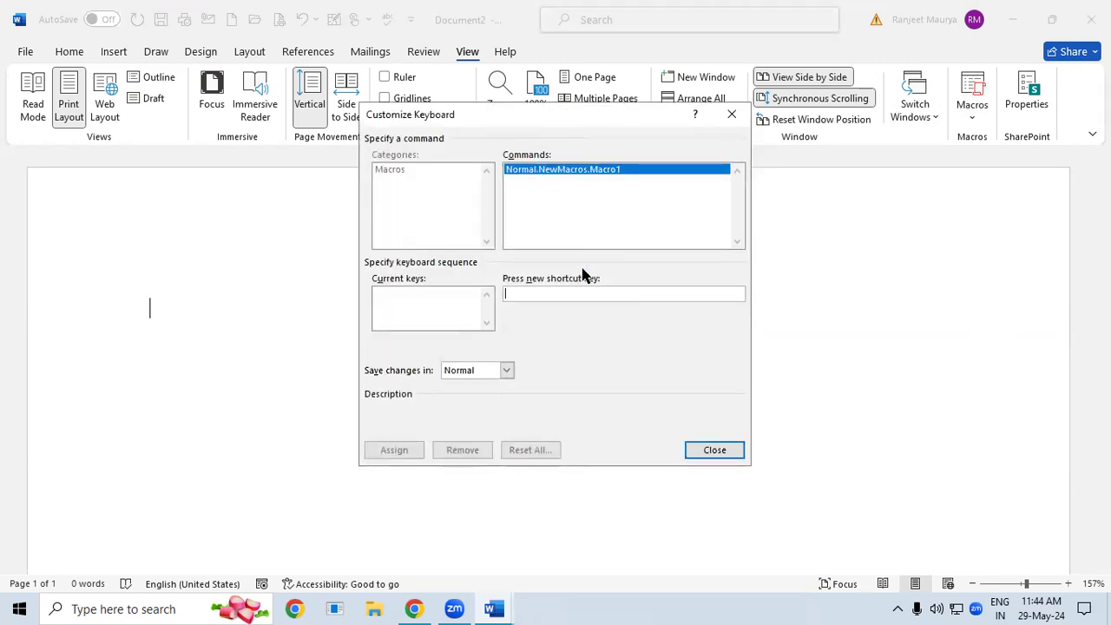
{"action": "key", "text": "F2"}
{"action": "left_click", "coordinate": [399, 448]}
{"action": "left_click", "coordinate": [702, 452]}
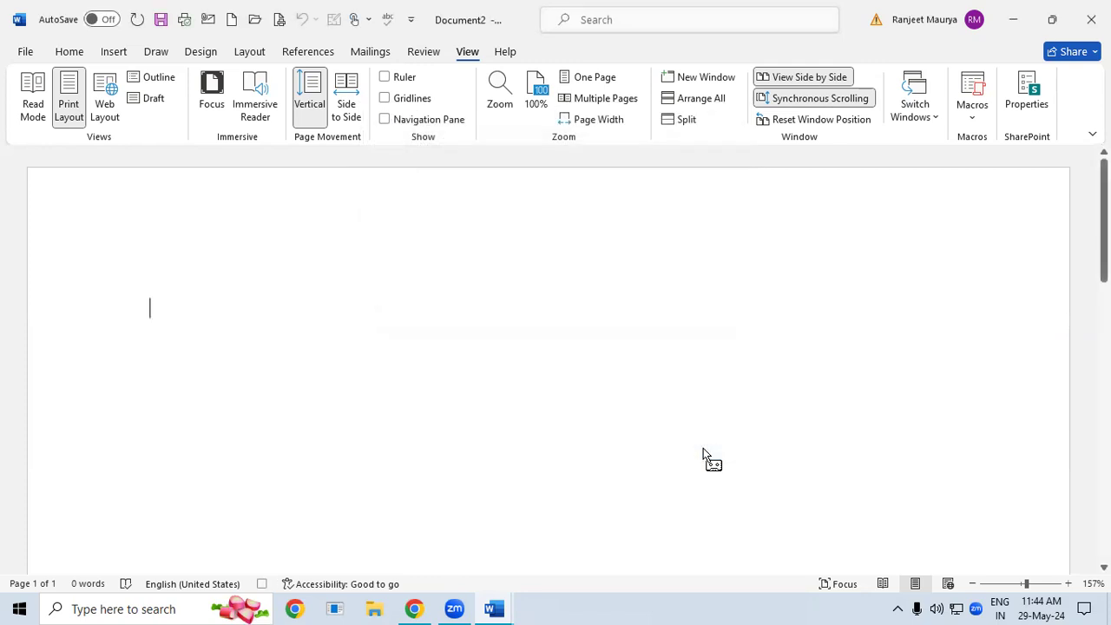
Enter the text PADRAUNA as the content of Macro1 and stop the recording.
{"action": "left_click", "coordinate": [972, 117]}
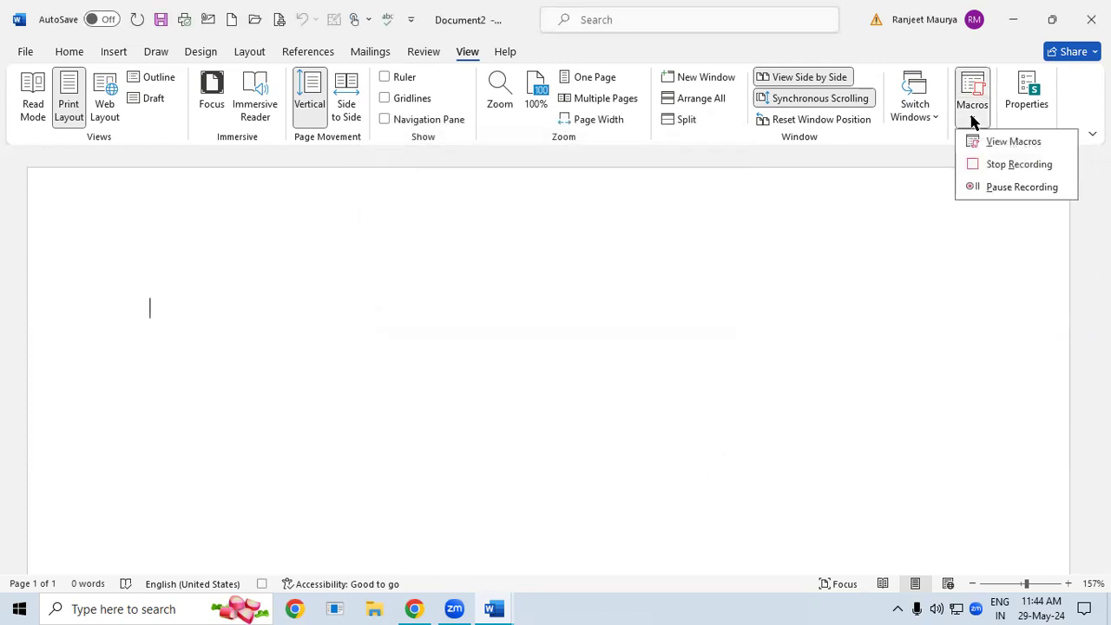
{"action": "left_click", "coordinate": [280, 339]}
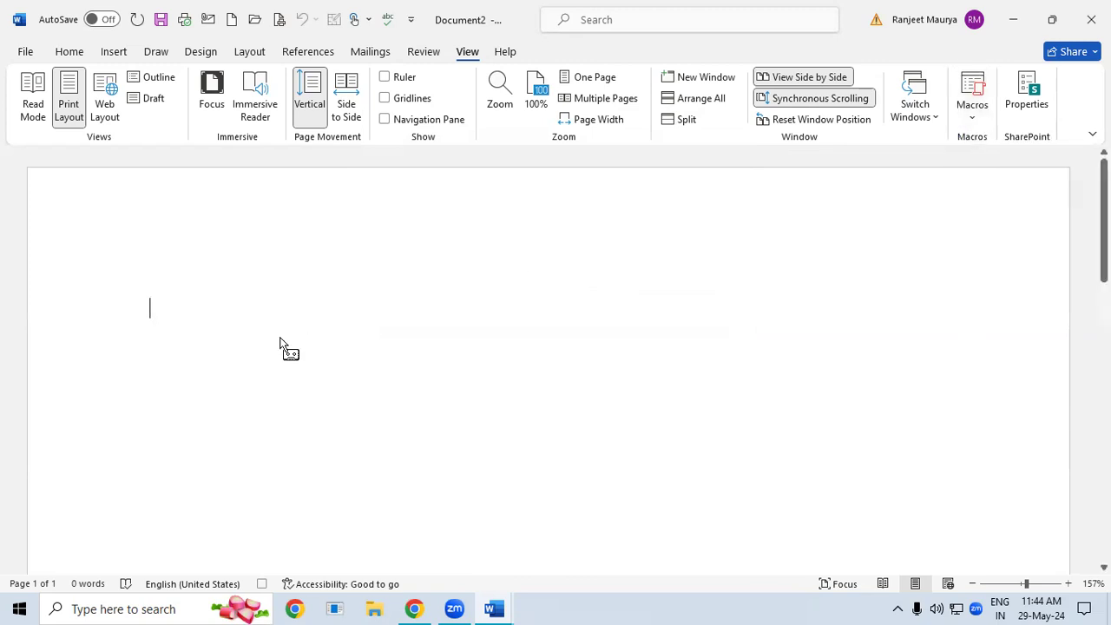
{"action": "type", "text": "PADRAUNA"}
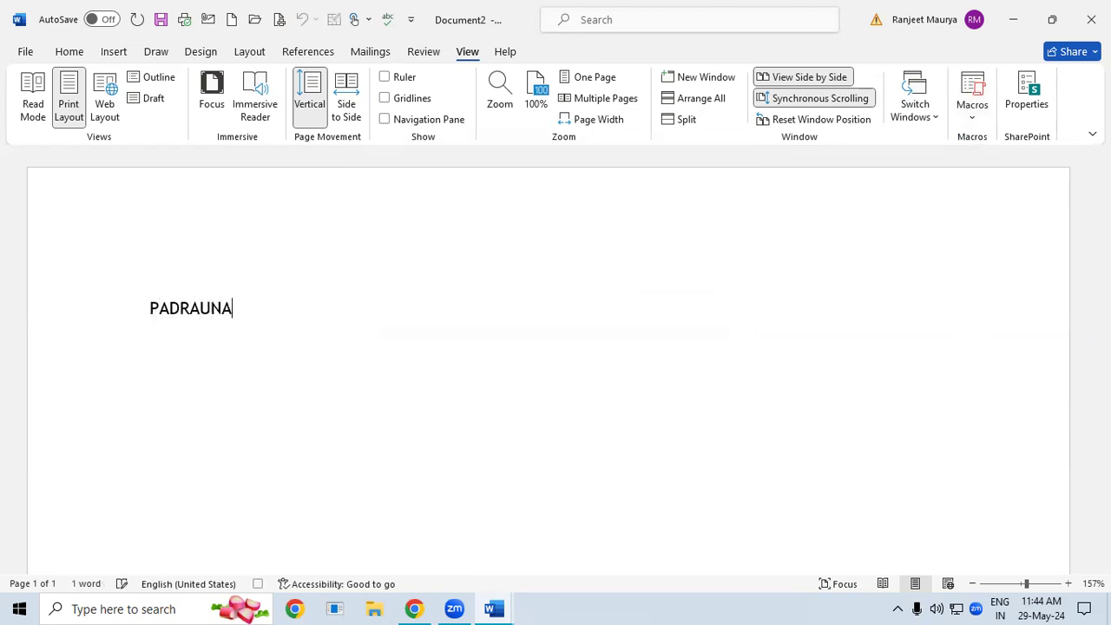
{"action": "left_click", "coordinate": [979, 122]}
{"action": "left_click", "coordinate": [1007, 164]}
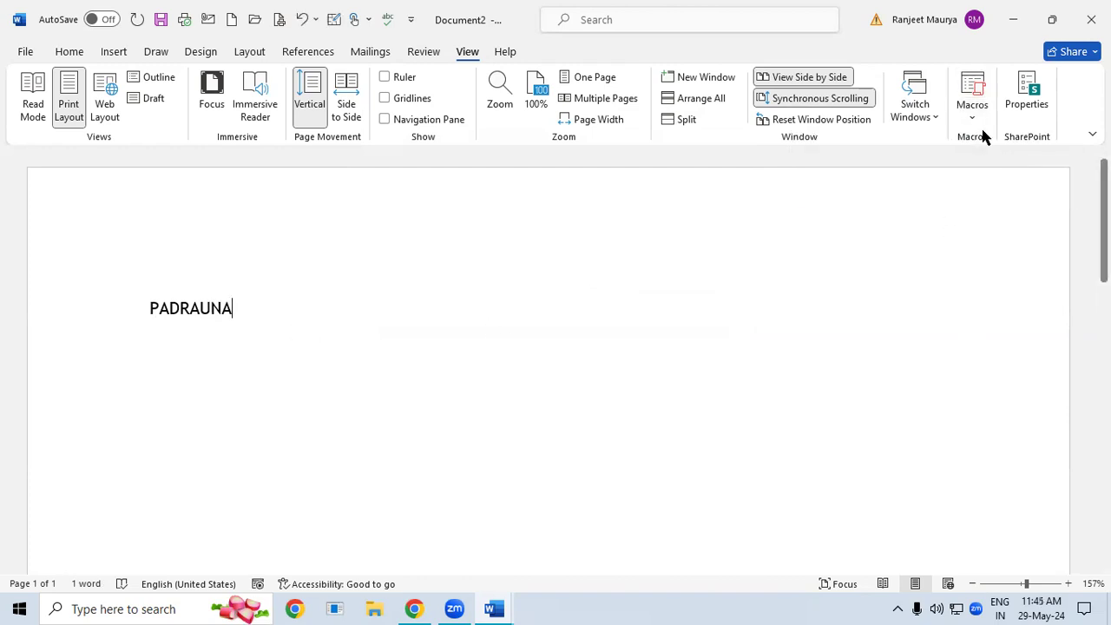
{"action": "left_click", "coordinate": [979, 126]}
{"action": "left_click", "coordinate": [1007, 164]}
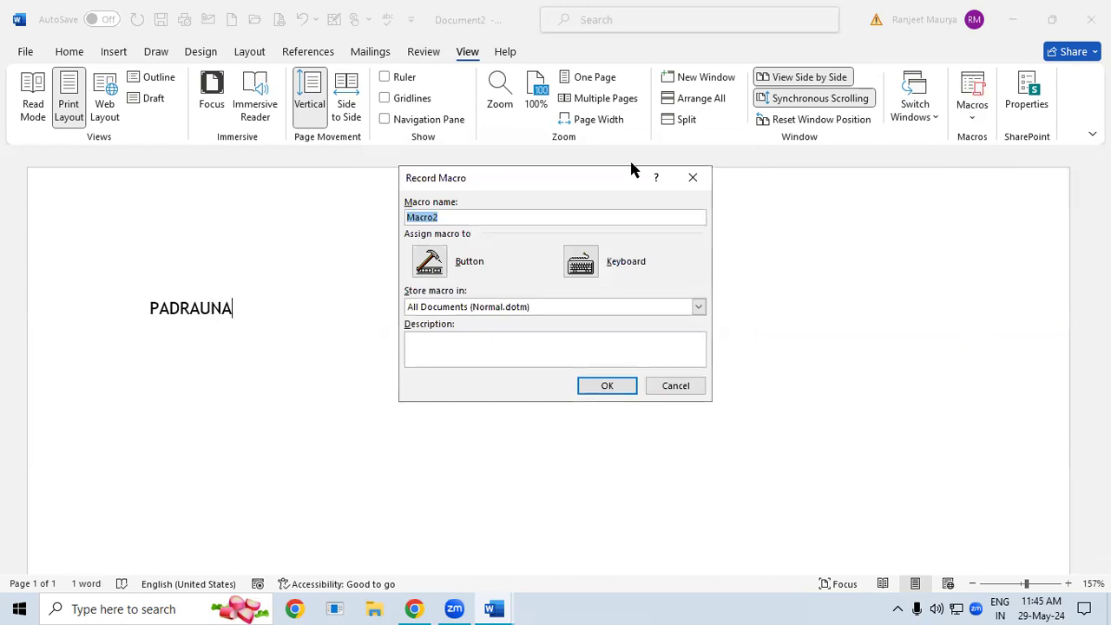
{"action": "left_click", "coordinate": [694, 189]}
Run Macro1 from the list of saved macros to insert PADRAUNA again.
{"action": "left_click", "coordinate": [983, 119]}
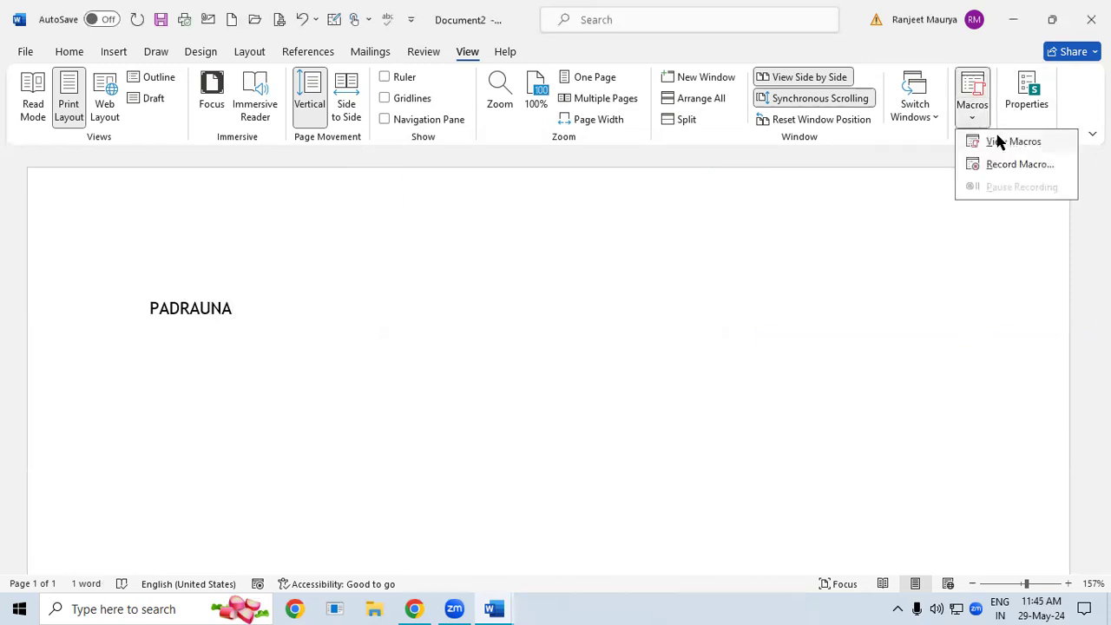
{"action": "left_click", "coordinate": [1013, 142]}
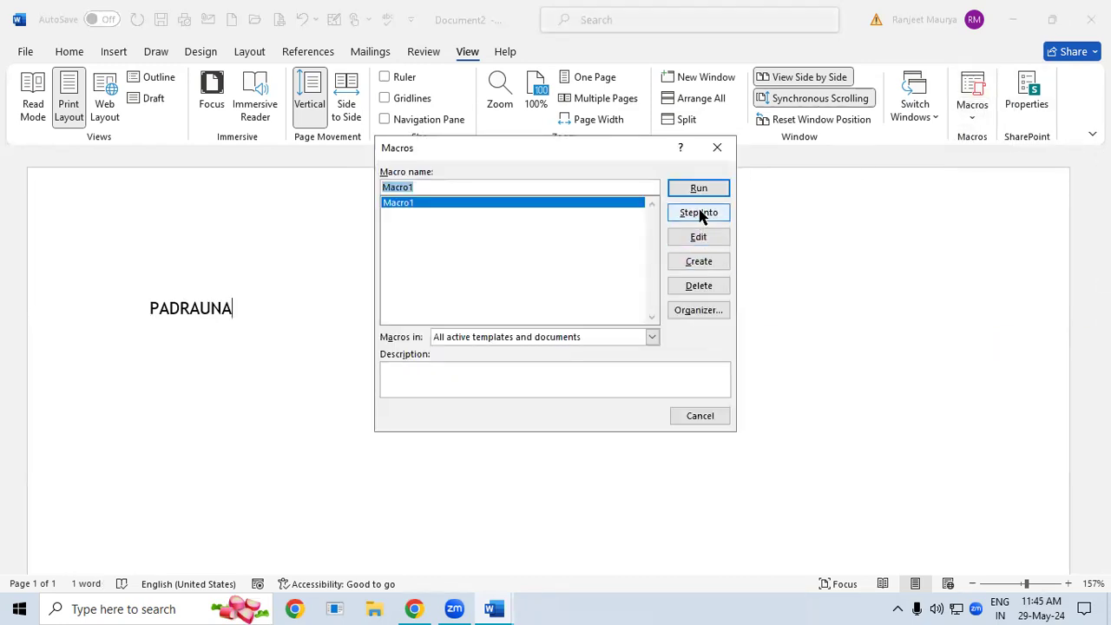
{"action": "left_click", "coordinate": [699, 188]}
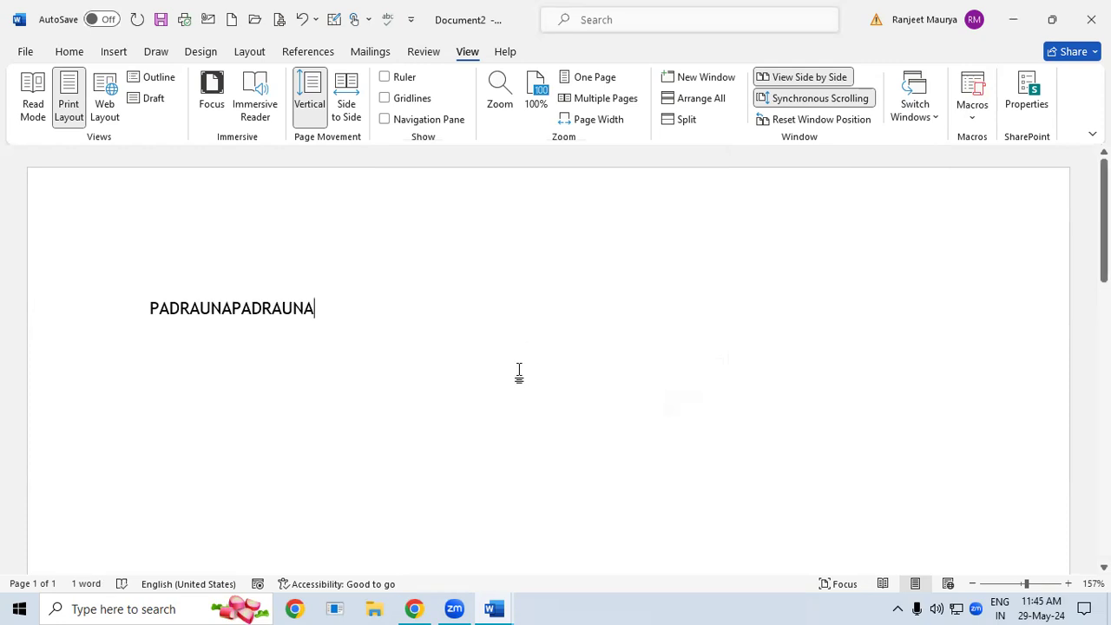
Repeat the PADRAUNA insertion many times to fill the page with lines of text, and clear everything from the document.
{"action": "key", "text": "ctrl+q"}
{"action": "key", "text": "ctrl+q"}
{"action": "key", "text": "ctrl+q"}
{"action": "key", "text": "ctrl+q"}
{"action": "key", "text": "ctrl+q"}
{"action": "key", "text": "ctrl+q"}
{"action": "key", "text": "ctrl+q"}
{"action": "key", "text": "ctrl+q"}
{"action": "key", "text": "ctrl+q"}
{"action": "key", "text": "ctrl+q"}
{"action": "key", "text": "ctrl+q"}
{"action": "key", "text": "ctrl+q"}
{"action": "key", "text": "ctrl+q"}
{"action": "key", "text": "ctrl+q"}
{"action": "key", "text": "ctrl+q"}
{"action": "key", "text": "ctrl+q"}
{"action": "key", "text": "ctrl+q"}
{"action": "key", "text": "ctrl+q"}
{"action": "key", "text": "ctrl+q"}
{"action": "key", "text": "ctrl+q"}
{"action": "key", "text": "ctrl+q"}
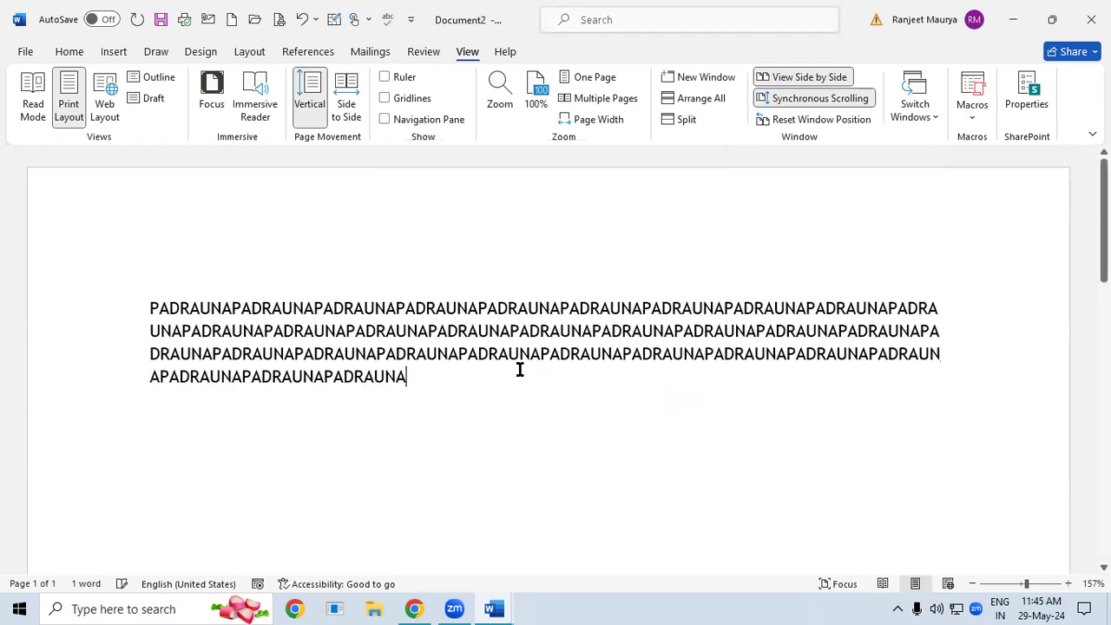
{"action": "key", "text": "ctrl+q"}
{"action": "key", "text": "ctrl+q"}
{"action": "key", "text": "ctrl+q"}
{"action": "key", "text": "ctrl+q"}
{"action": "key", "text": "ctrl+q"}
{"action": "key", "text": "ctrl+q"}
{"action": "key", "text": "ctrl+q"}
{"action": "key", "text": "ctrl+q"}
{"action": "key", "text": "ctrl+q"}
{"action": "key", "text": "ctrl+q"}
{"action": "key", "text": "ctrl+q"}
{"action": "key", "text": "ctrl+q"}
{"action": "key", "text": "ctrl+q"}
{"action": "key", "text": "ctrl+q"}
{"action": "key", "text": "ctrl+q"}
{"action": "key", "text": "ctrl+q"}
{"action": "key", "text": "ctrl+q"}
{"action": "key", "text": "ctrl+q"}
{"action": "key", "text": "ctrl+q"}
{"action": "key", "text": "ctrl+q"}
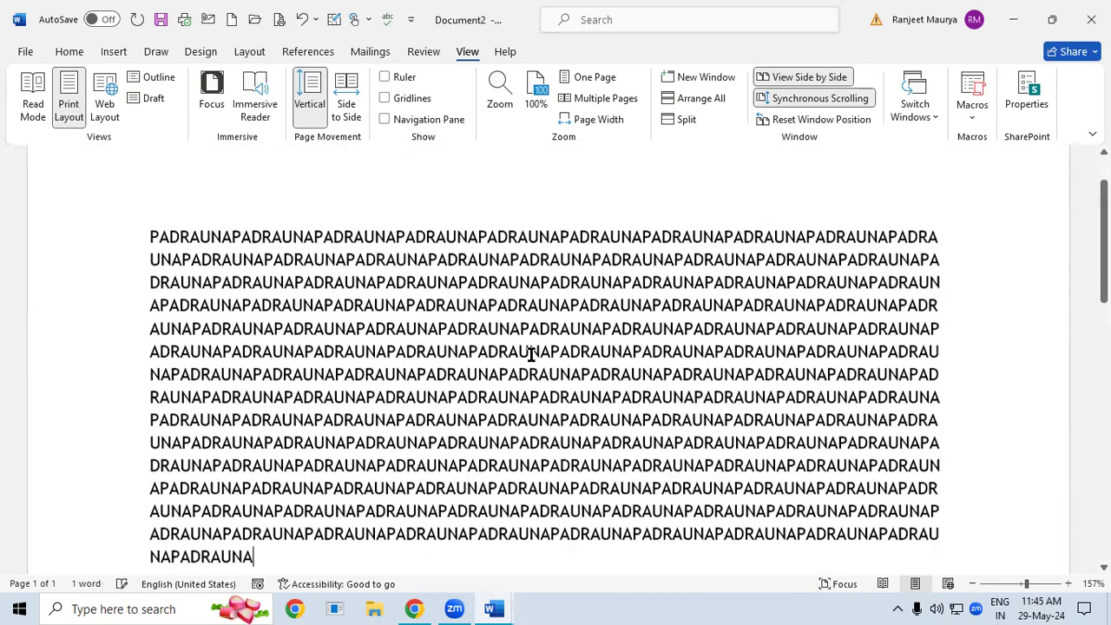
{"action": "key", "text": "F4"}
{"action": "key", "text": "F4"}
{"action": "key", "text": "F4"}
{"action": "key", "text": "F4"}
{"action": "key", "text": "F4"}
{"action": "key", "text": "F4"}
{"action": "key", "text": "F4"}
{"action": "key", "text": "F4"}
{"action": "key", "text": "F4"}
{"action": "key", "text": "F4"}
{"action": "key", "text": "F4"}
{"action": "key", "text": "F4"}
{"action": "key", "text": "F4"}
{"action": "key", "text": "F4"}
{"action": "key", "text": "F4"}
{"action": "key", "text": "F4"}
{"action": "key", "text": "F4"}
{"action": "key", "text": "F4"}
{"action": "key", "text": "F4"}
{"action": "key", "text": "F4"}
{"action": "key", "text": "F4"}
{"action": "key", "text": "F4"}
{"action": "key", "text": "F4"}
{"action": "key", "text": "F4"}
{"action": "key", "text": "F4"}
{"action": "key", "text": "F4"}
{"action": "key", "text": "F4"}
{"action": "key", "text": "F4"}
{"action": "key", "text": "F4"}
{"action": "key", "text": "F4"}
{"action": "key", "text": "F4"}
{"action": "key", "text": "F4"}
{"action": "key", "text": "F4"}
{"action": "key", "text": "F4"}
{"action": "key", "text": "F4"}
{"action": "key", "text": "F4"}
{"action": "key", "text": "F4"}
{"action": "key", "text": "F4"}
{"action": "key", "text": "F4"}
{"action": "key", "text": "F4"}
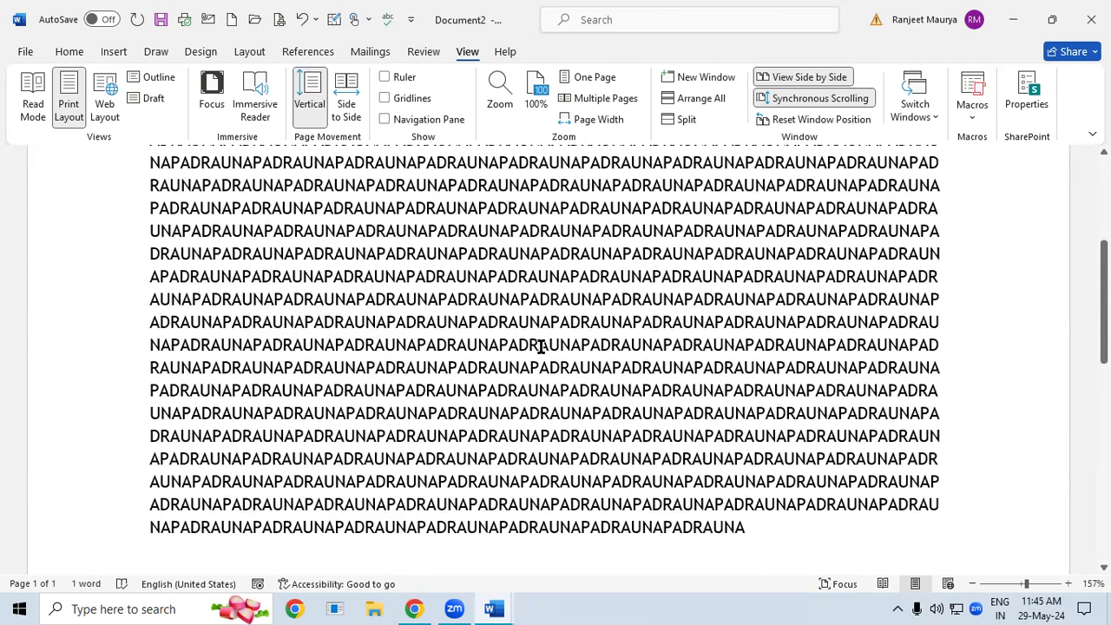
{"action": "key", "text": "ctrl+a"}
{"action": "key", "text": "BackSpace"}
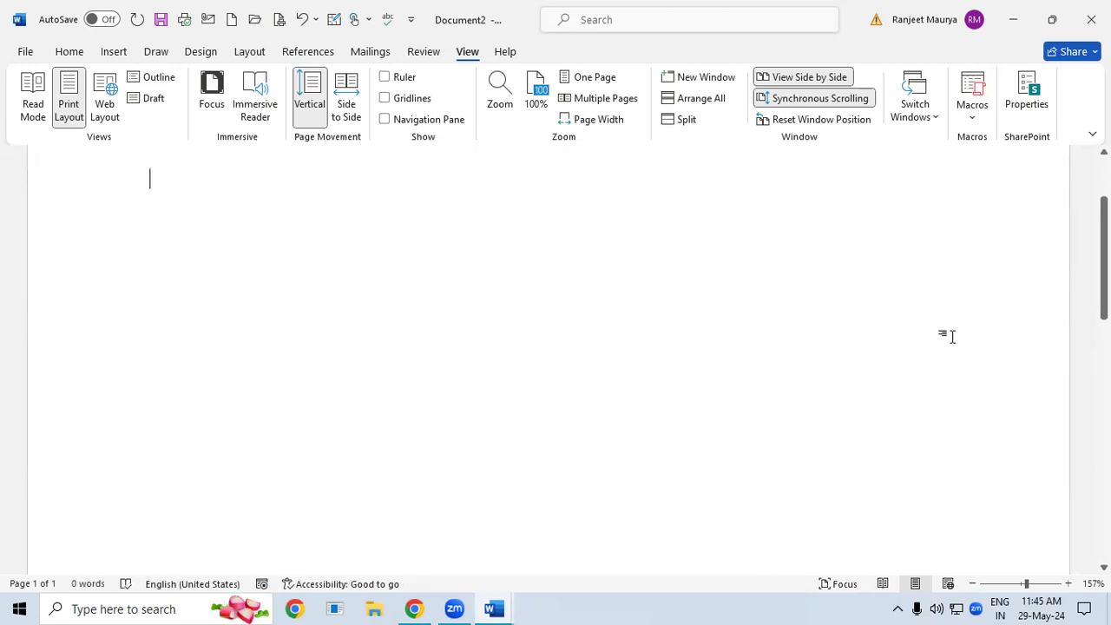
View the document's properties with the full list of properties expanded, and return to the document.
{"action": "left_click", "coordinate": [1027, 116]}
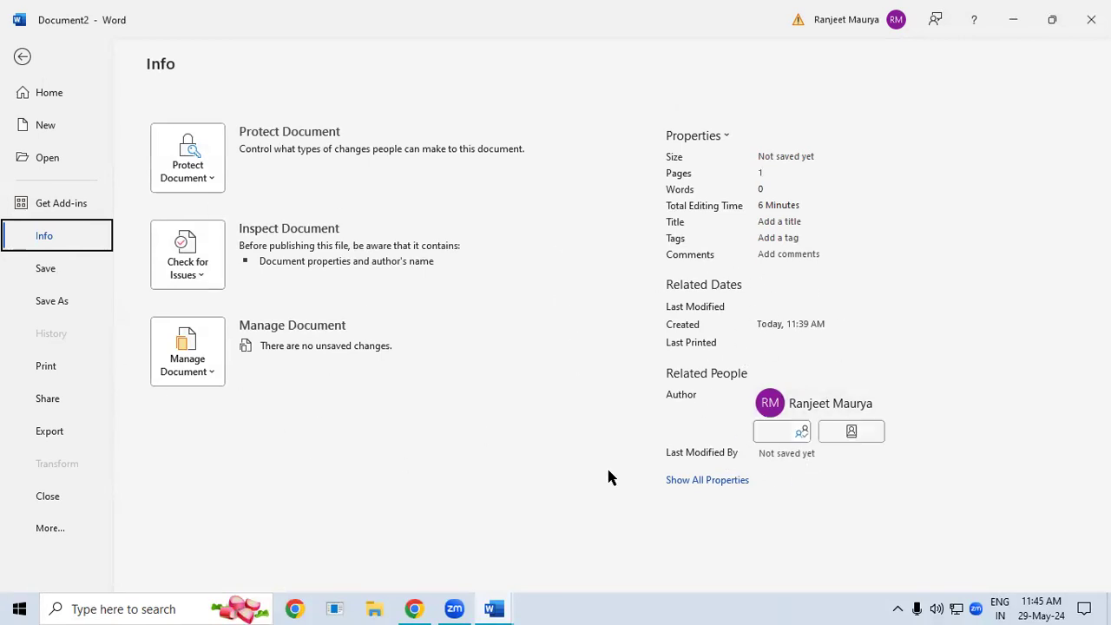
{"action": "left_click", "coordinate": [708, 480]}
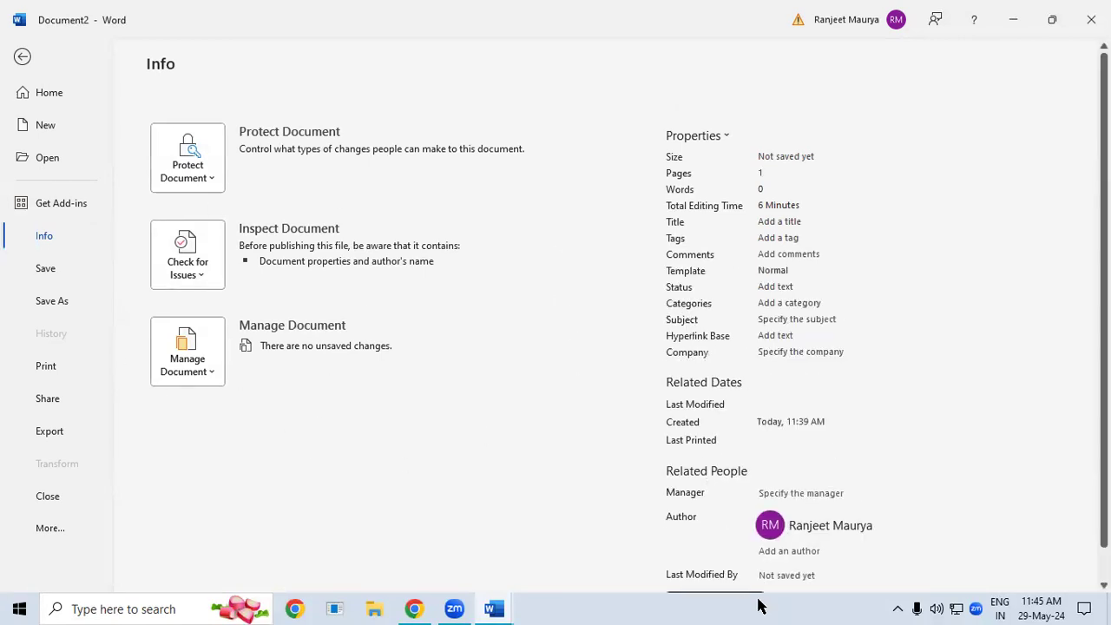
{"action": "mouse_move", "coordinate": [1105, 434]}
{"action": "left_mouse_down"}
{"action": "mouse_move", "coordinate": [1105, 467]}
{"action": "mouse_move", "coordinate": [1105, 432]}
{"action": "left_mouse_up"}
{"action": "left_click", "coordinate": [19, 59]}
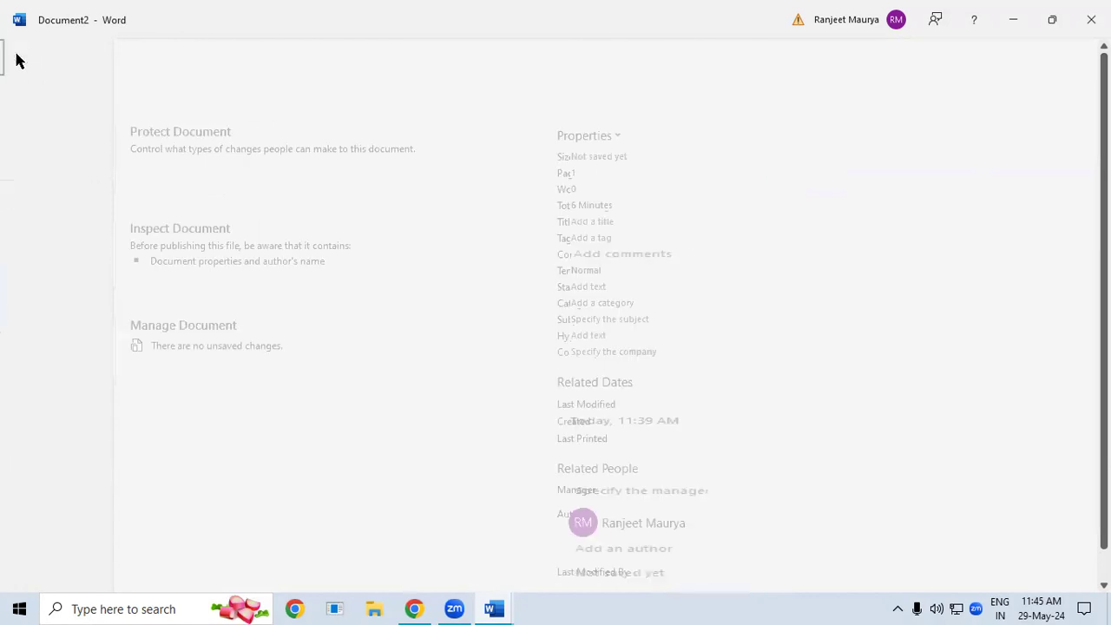